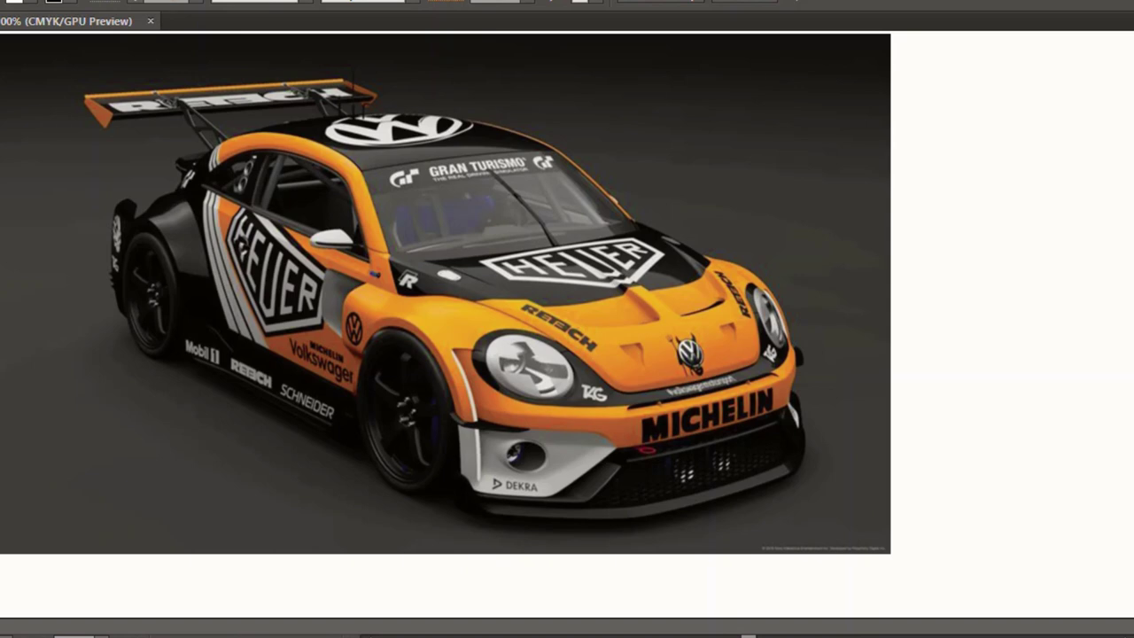
Trace a curved crescent path along the front fender edge, trimming the extra long handle.
left_click_drag(456, 414, 478, 443)
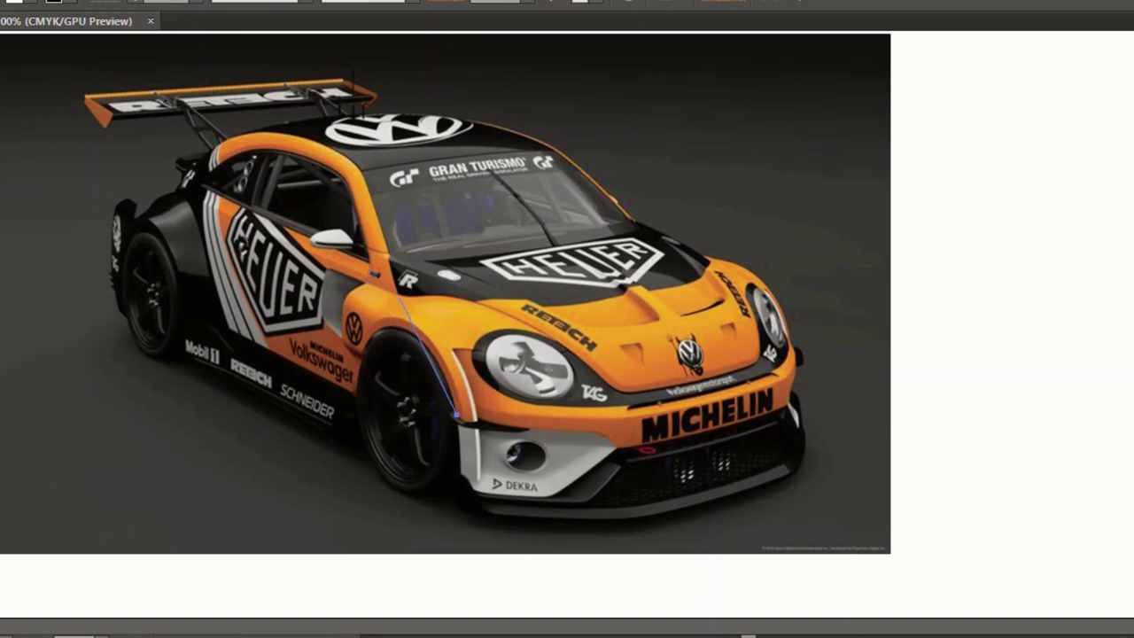
left_click_drag(373, 275, 448, 335)
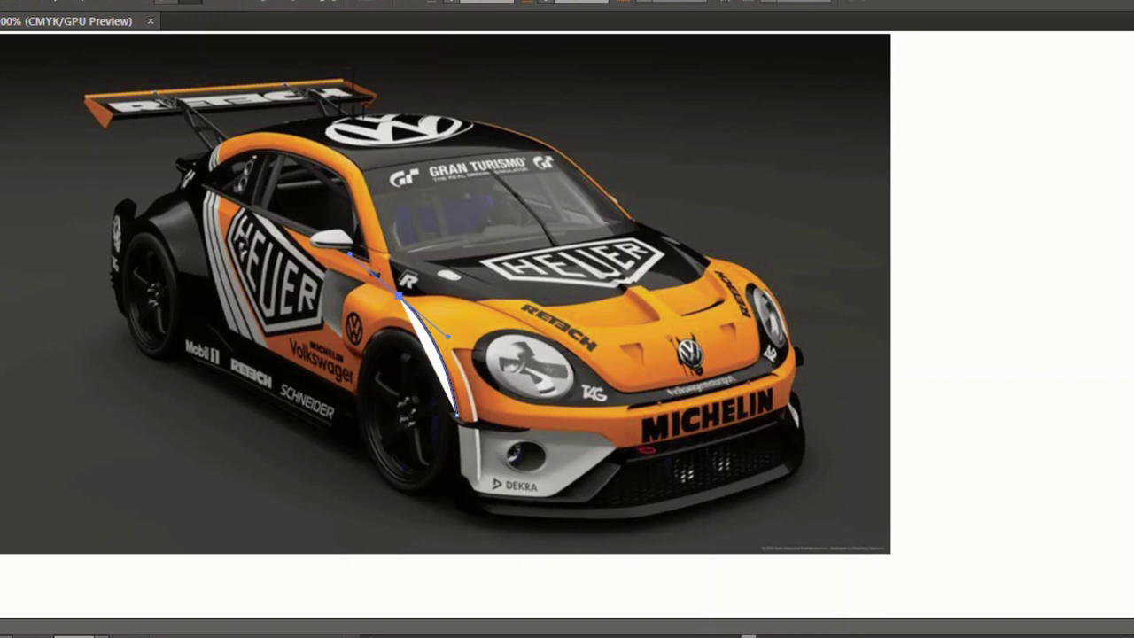
left_click_drag(350, 255, 133, 73)
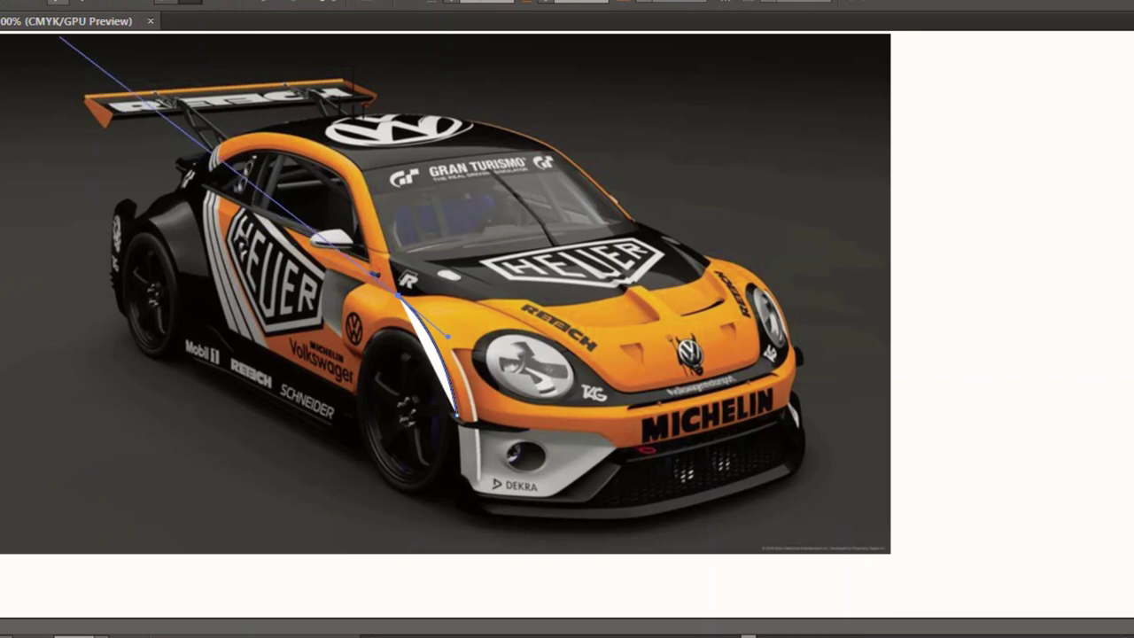
left_click(397, 295, "alt")
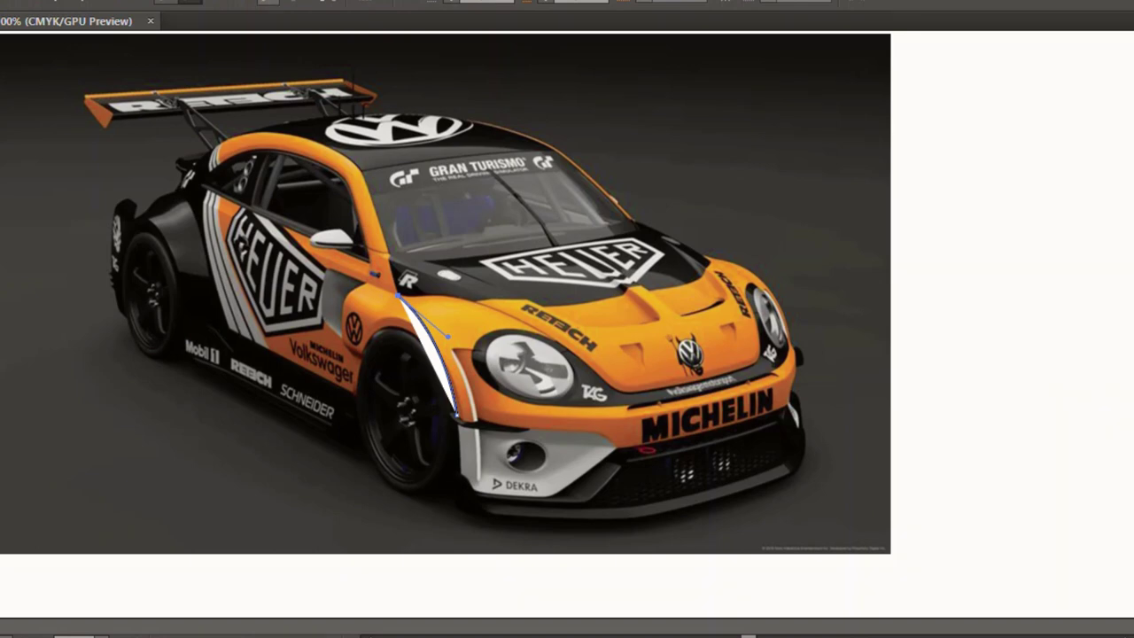
Set the fender crescent's fill to None so only its curved outline remains.
key("v")
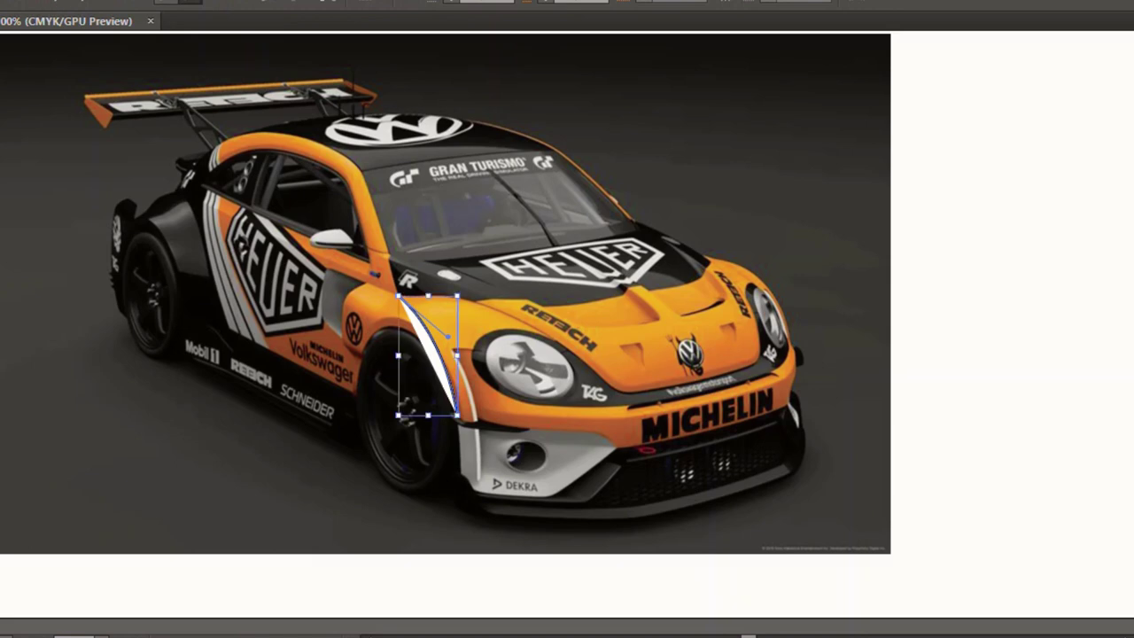
key("ctrl+shift+a")
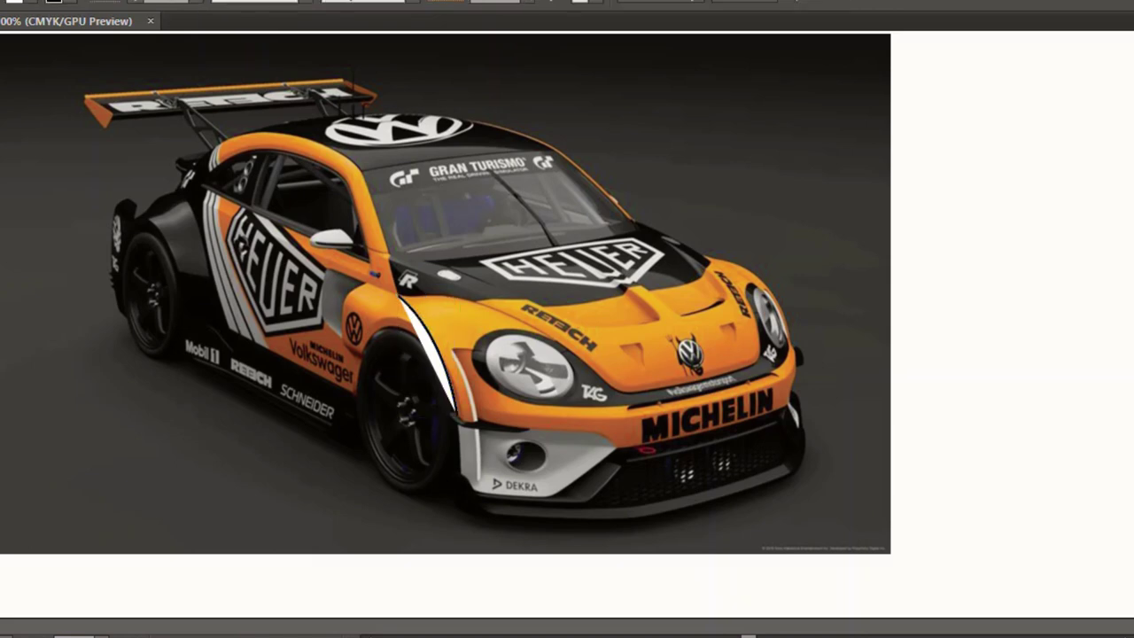
left_click(430, 354)
left_click(14, 2)
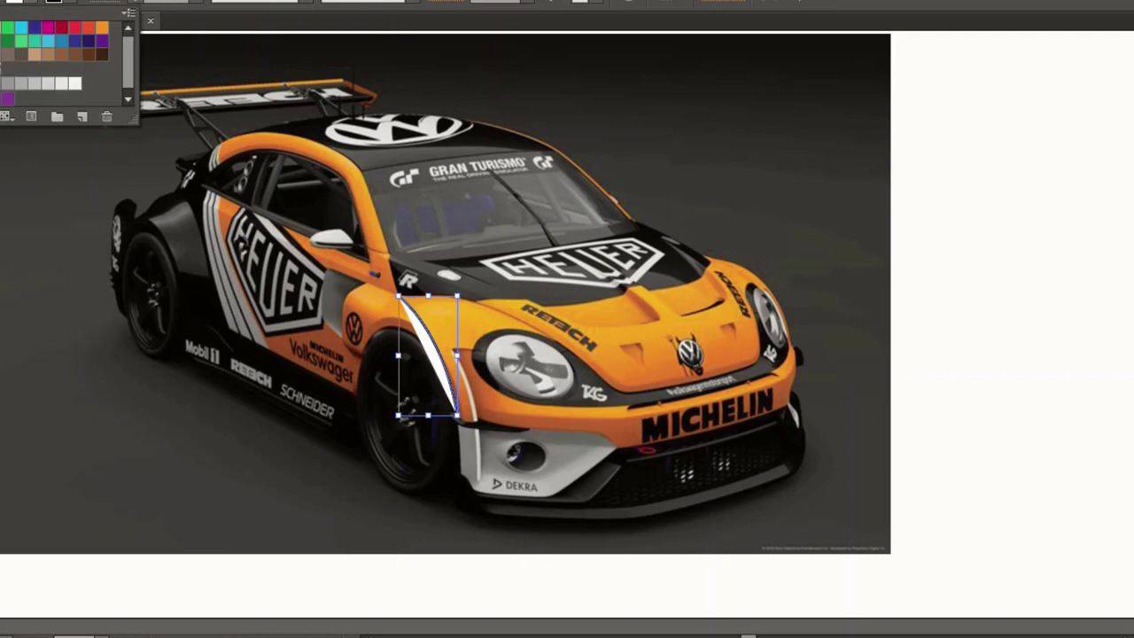
key("slash")
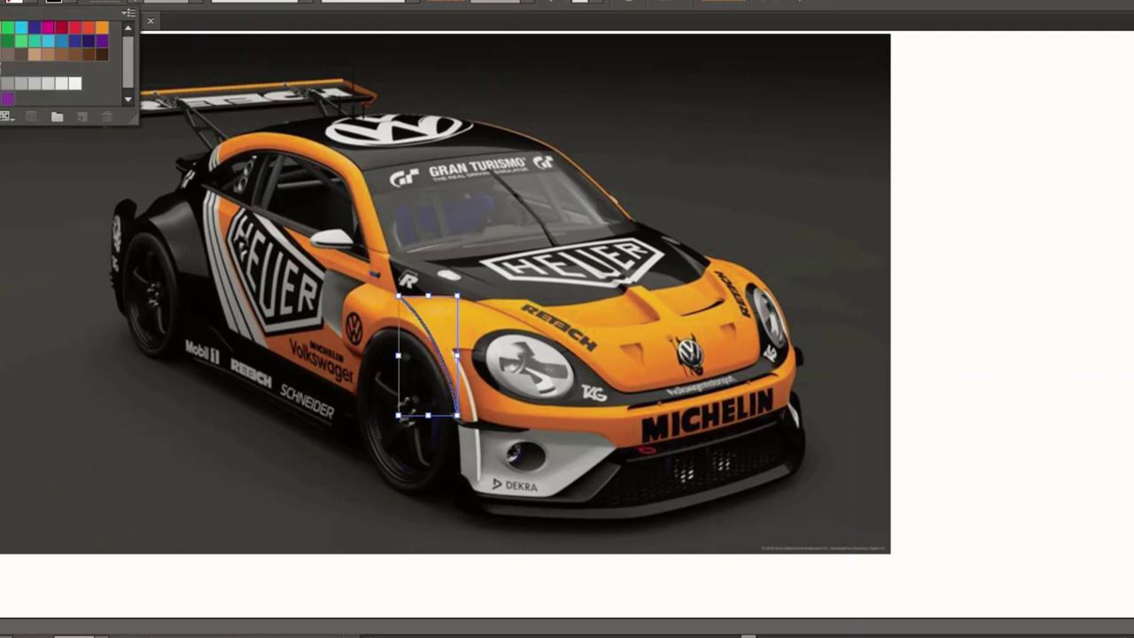
key("Escape")
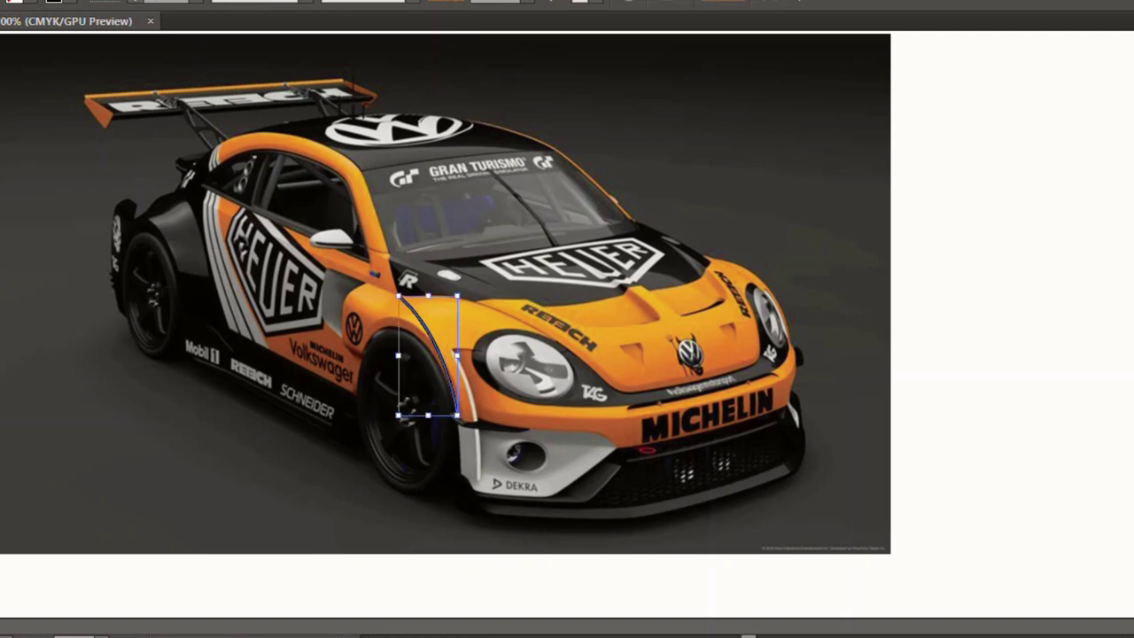
key("ctrl+shift+a")
left_click(400, 297)
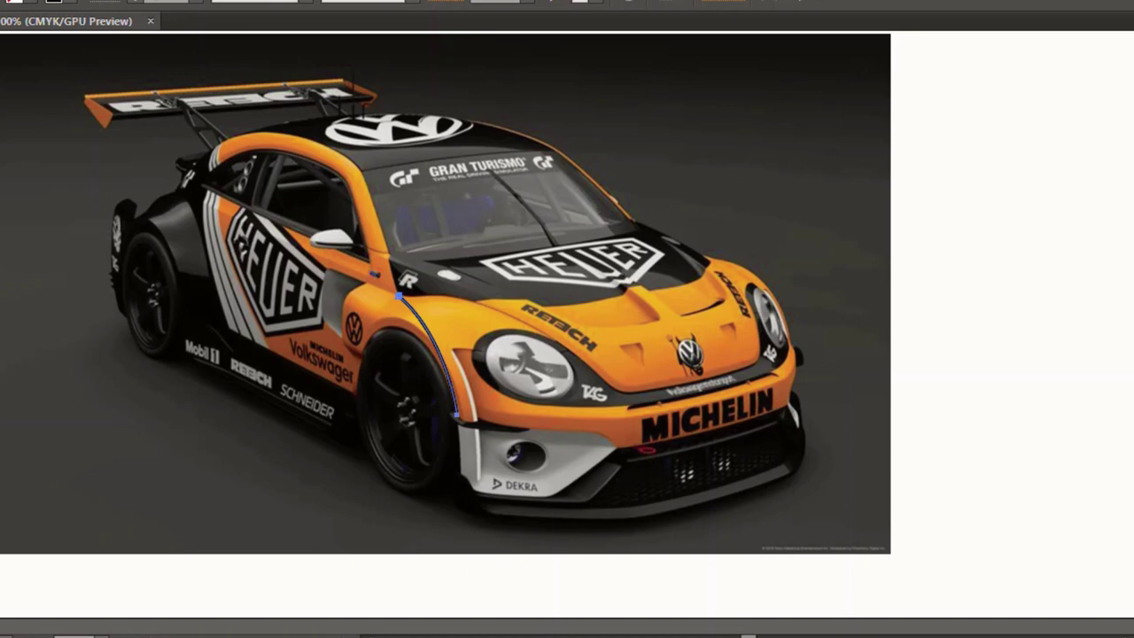
Continue the outline from the fender's top anchor up the windshield pillar, along the roof, and back to the mirror.
left_click_drag(399, 296, 358, 269)
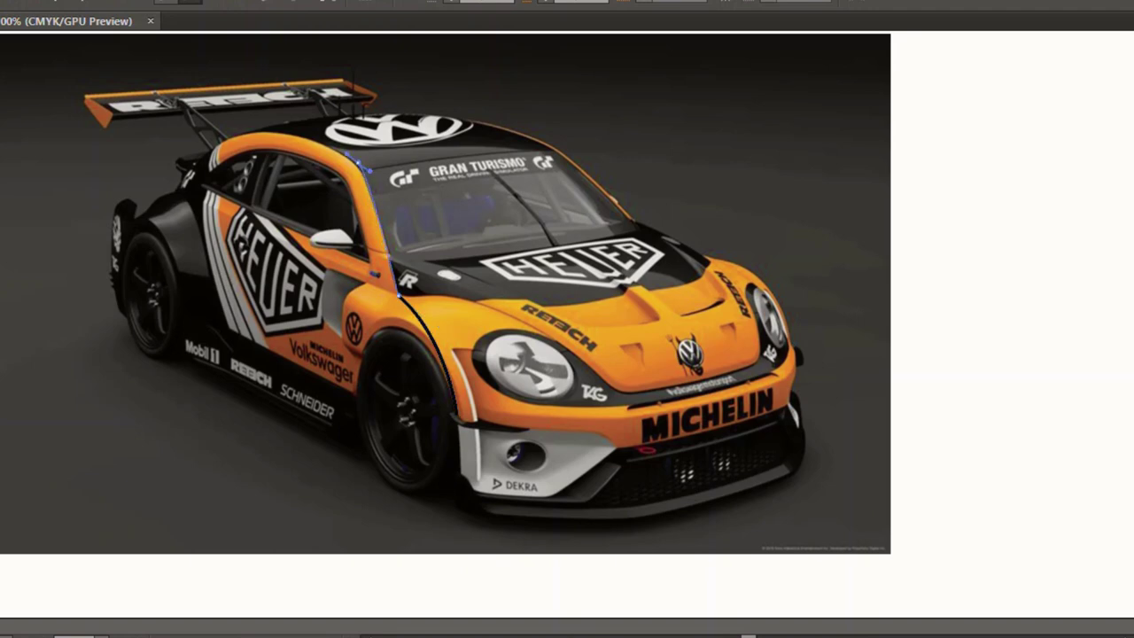
left_click_drag(358, 162, 371, 170)
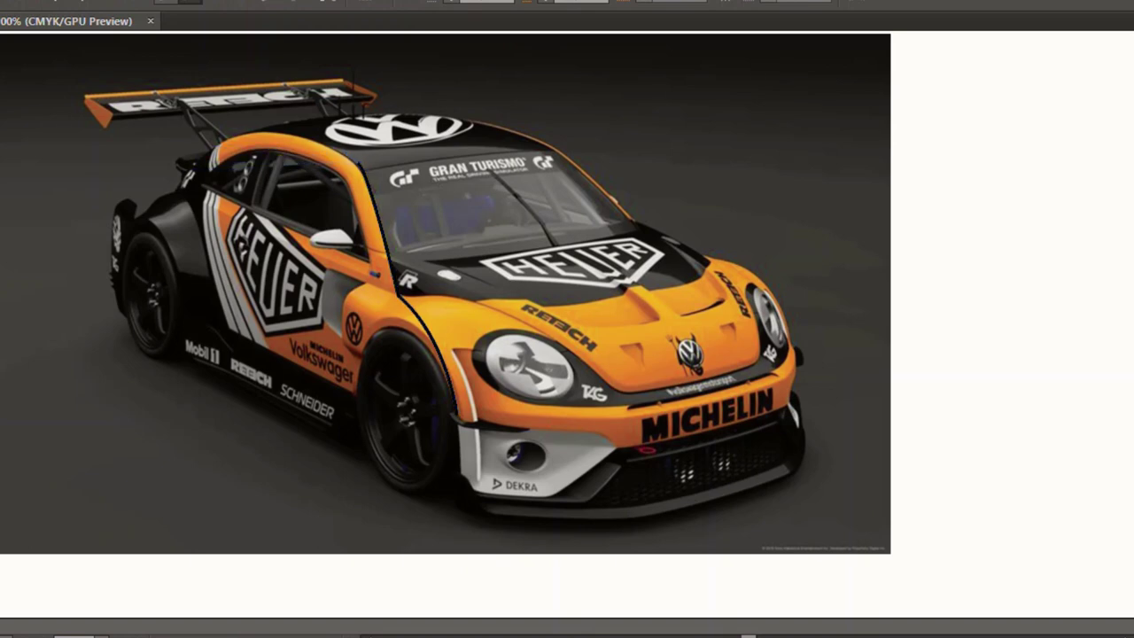
mouse_move(188, 168)
left_mouse_down()
mouse_move(161, 218)
mouse_move(87, 261)
mouse_move(126, 256)
left_mouse_up()
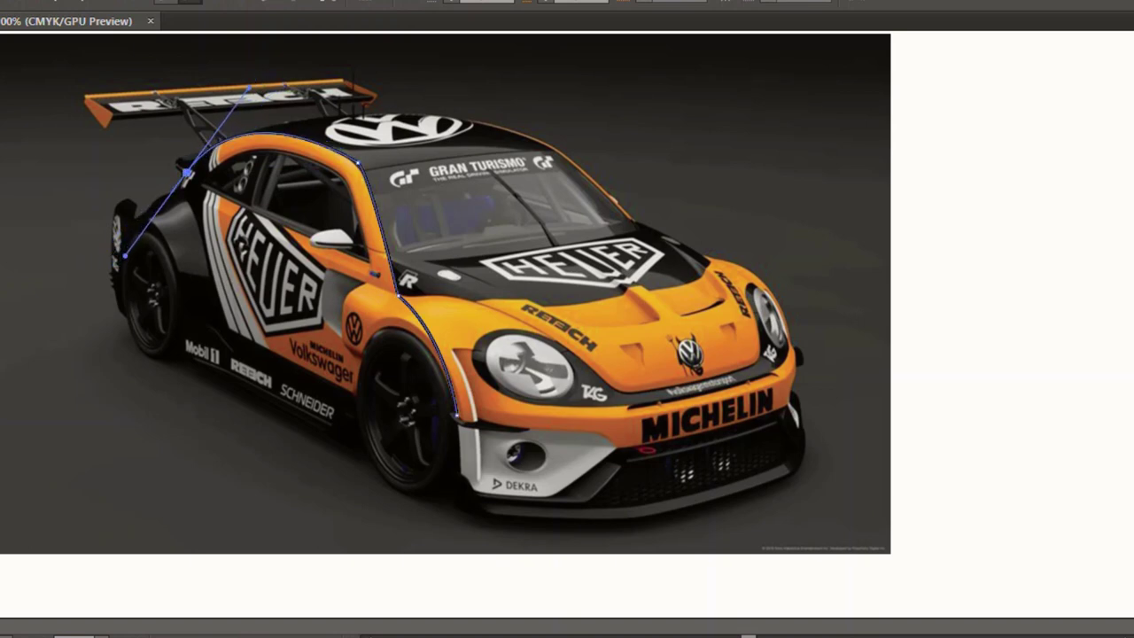
left_click(187, 174)
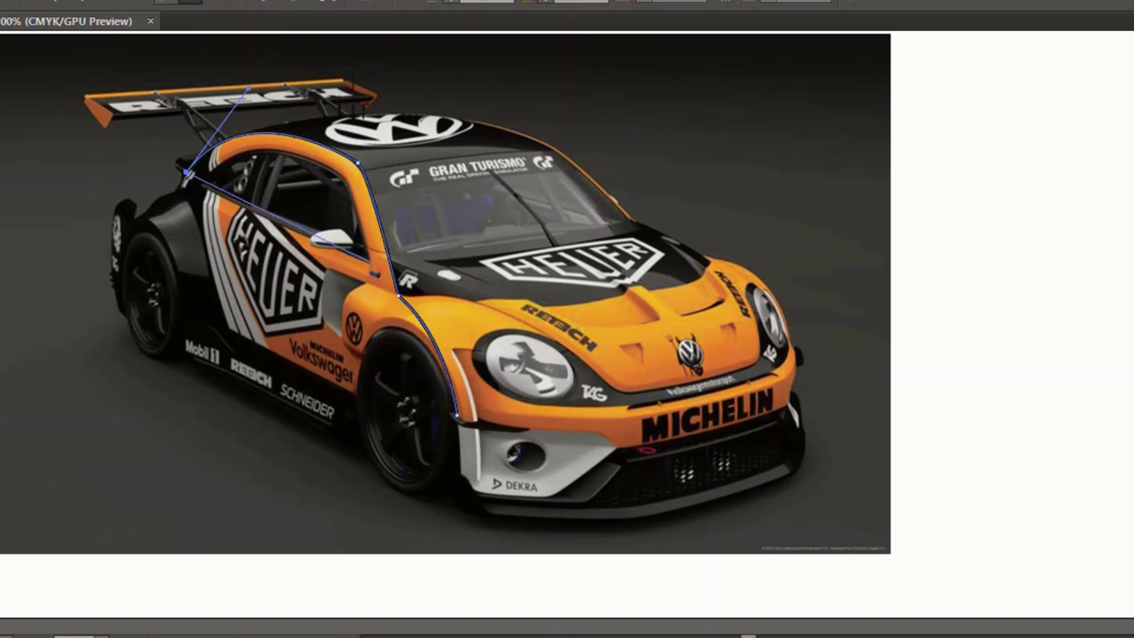
left_click(366, 262)
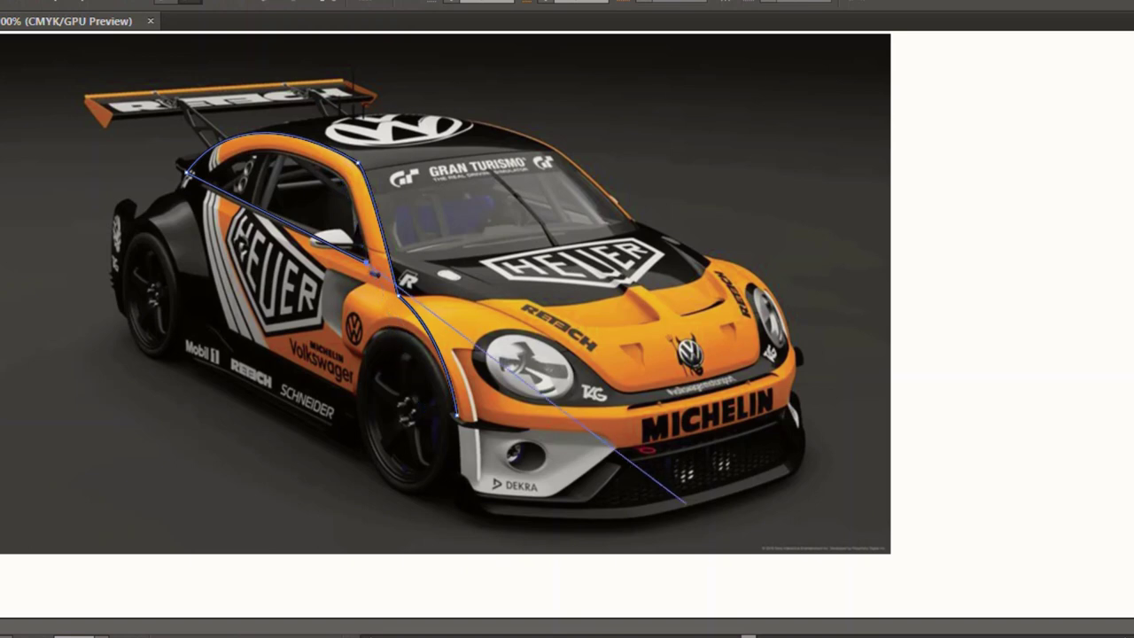
key("v")
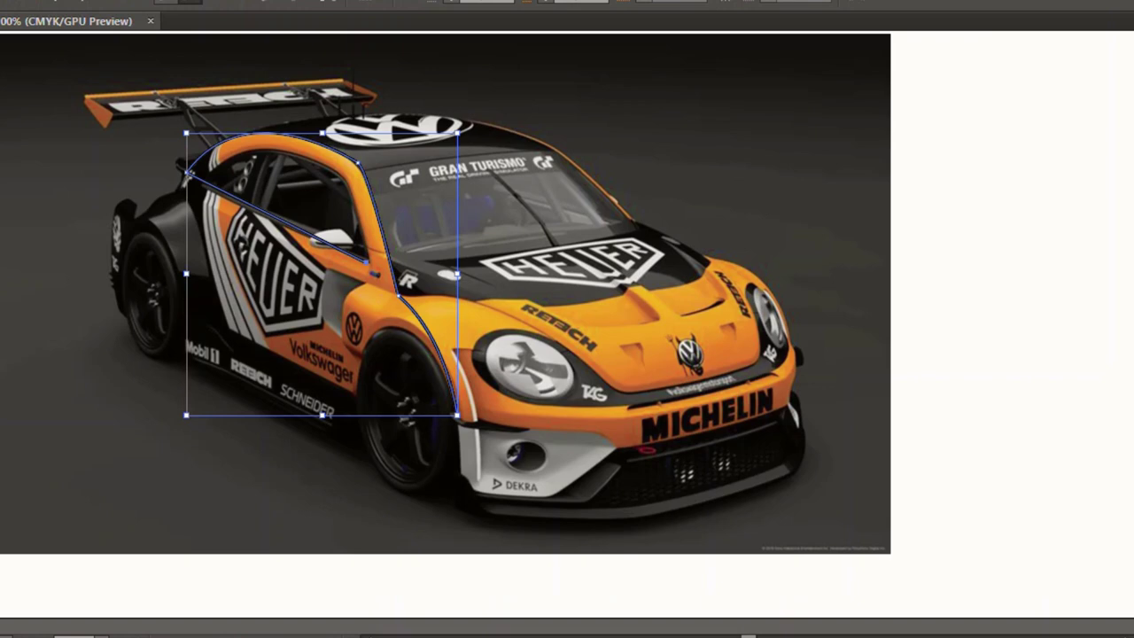
key("a")
key("v")
key("a")
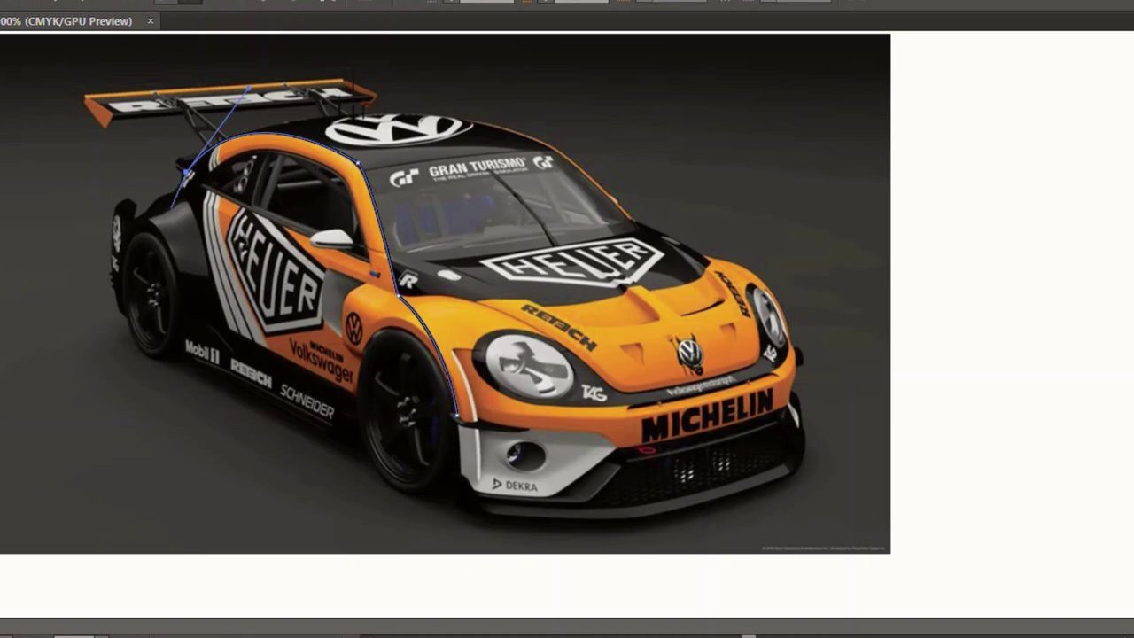
Reshape the door and roof curves by adjusting handles near the rear roof anchor, side window and mirror.
left_click_drag(185, 176, 280, 217)
mouse_move(280, 218)
left_mouse_down()
mouse_move(291, 248)
mouse_move(257, 221)
mouse_move(300, 233)
left_mouse_up()
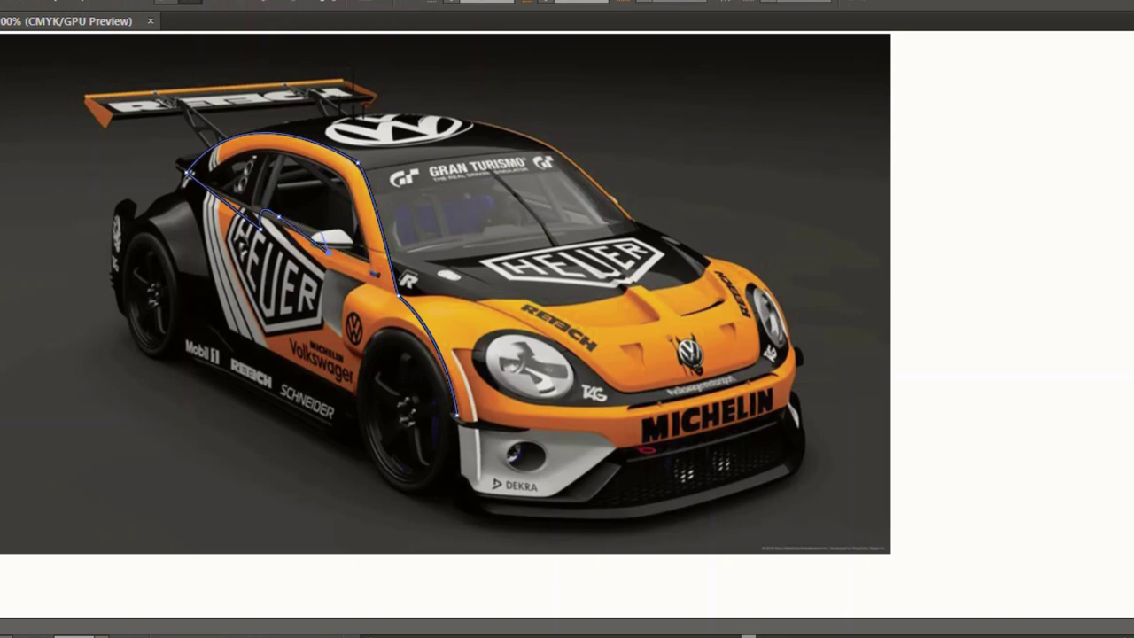
mouse_move(323, 238)
left_mouse_down()
mouse_move(326, 252)
mouse_move(359, 250)
left_mouse_up()
left_click_drag(189, 126, 455, 417)
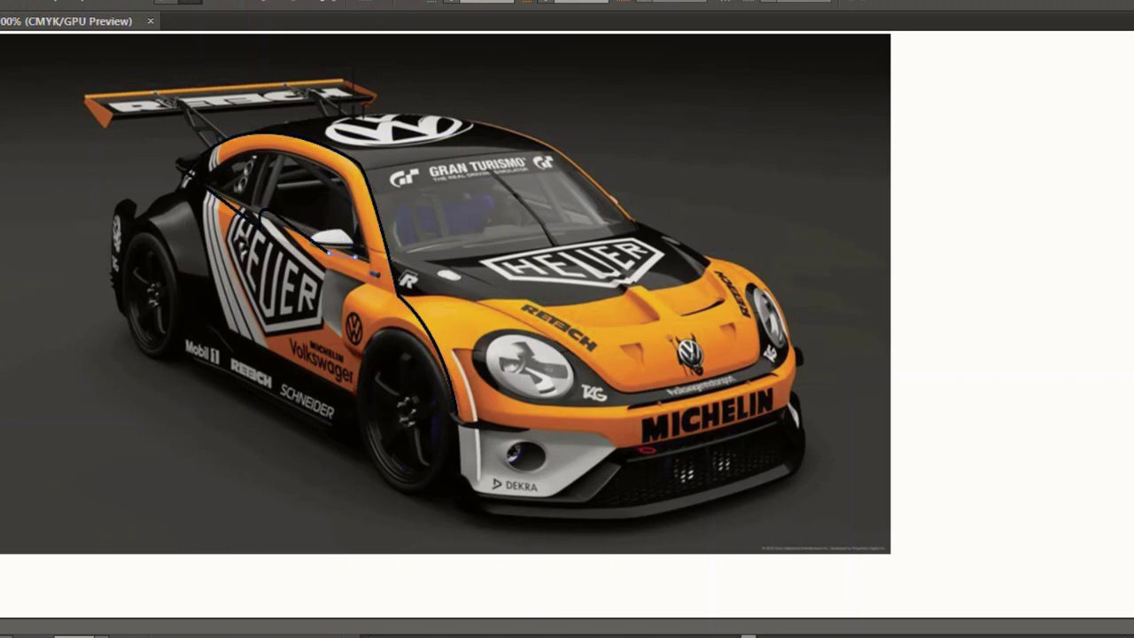
left_click_drag(330, 250, 309, 216)
left_click(353, 255)
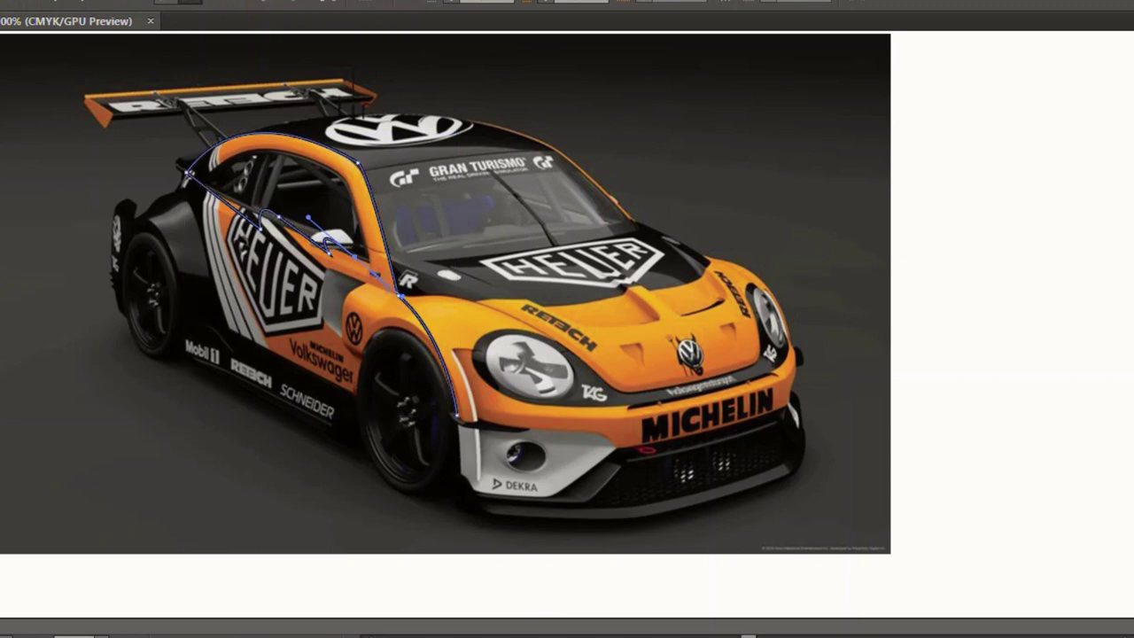
left_click(355, 256)
Extend the outline from the mirror down the fender, ending curved at the wheel arch bottom.
left_click_drag(388, 301, 421, 350)
left_click(354, 256)
left_click_drag(456, 415, 516, 448)
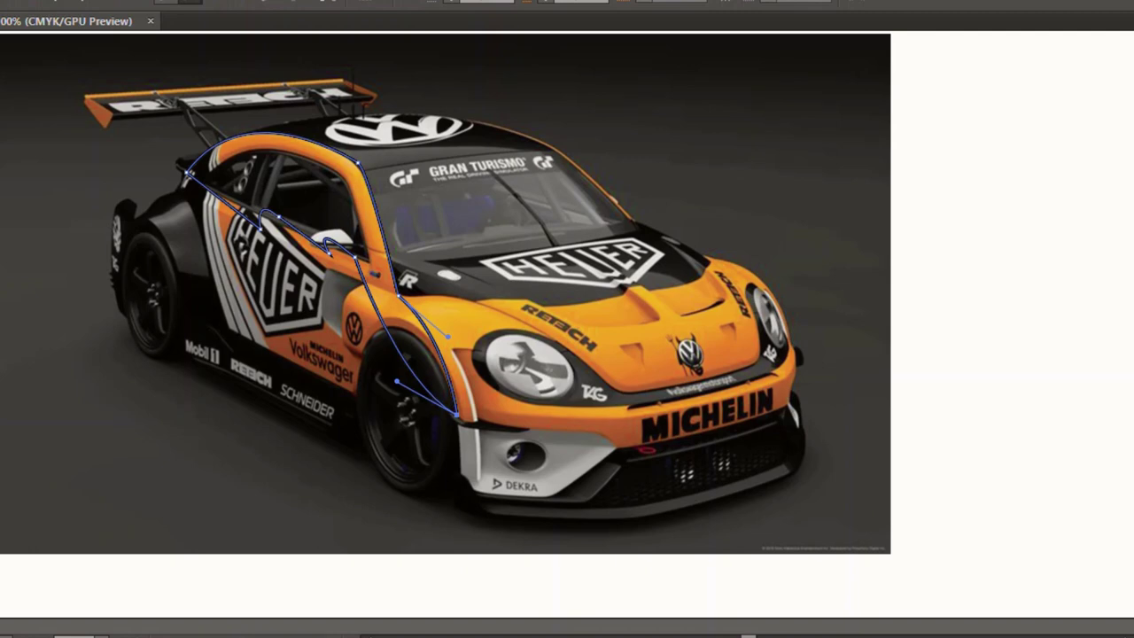
Draw a hood outline from the windshield base to the right corner, around the headlight and across the lower front.
key("Escape")
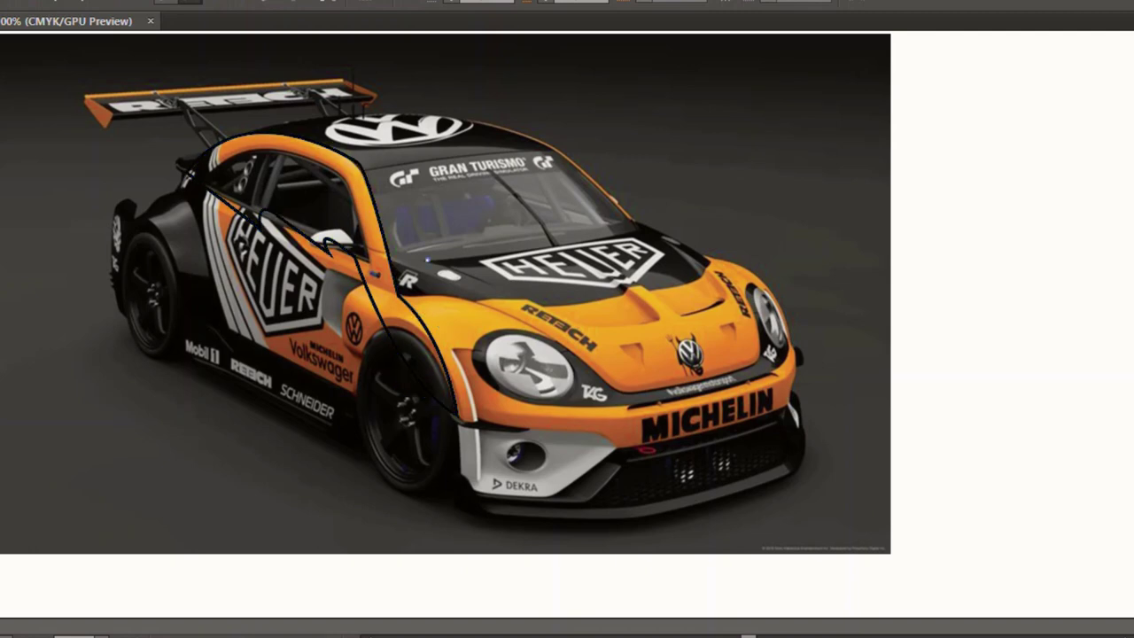
left_click(427, 260)
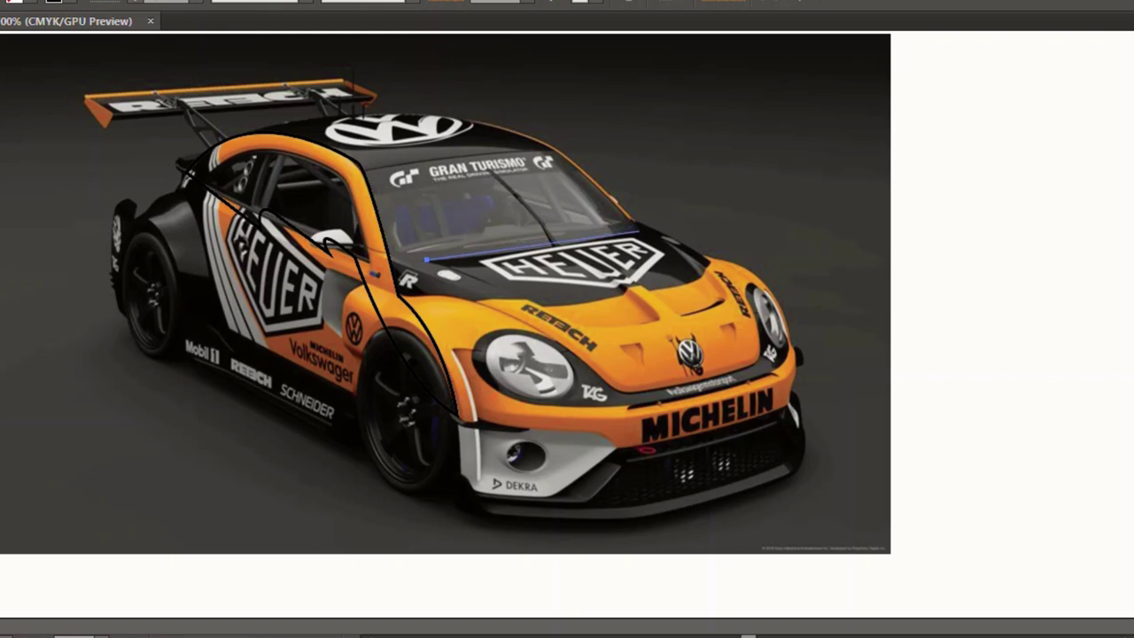
left_click(639, 233)
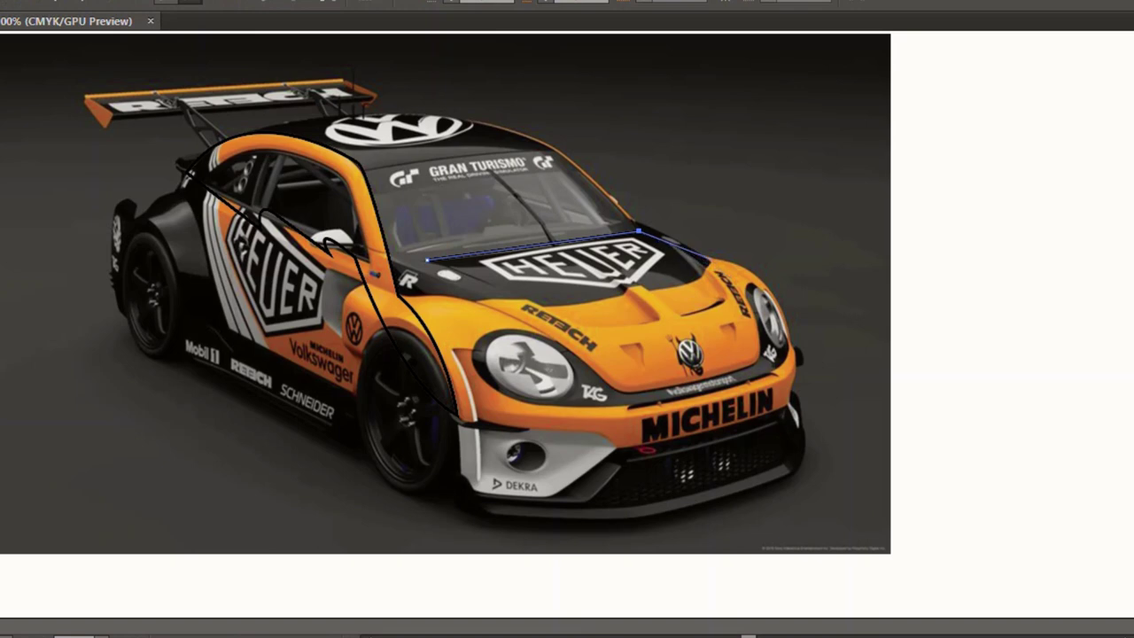
left_click(709, 260)
left_click_drag(790, 343, 797, 429)
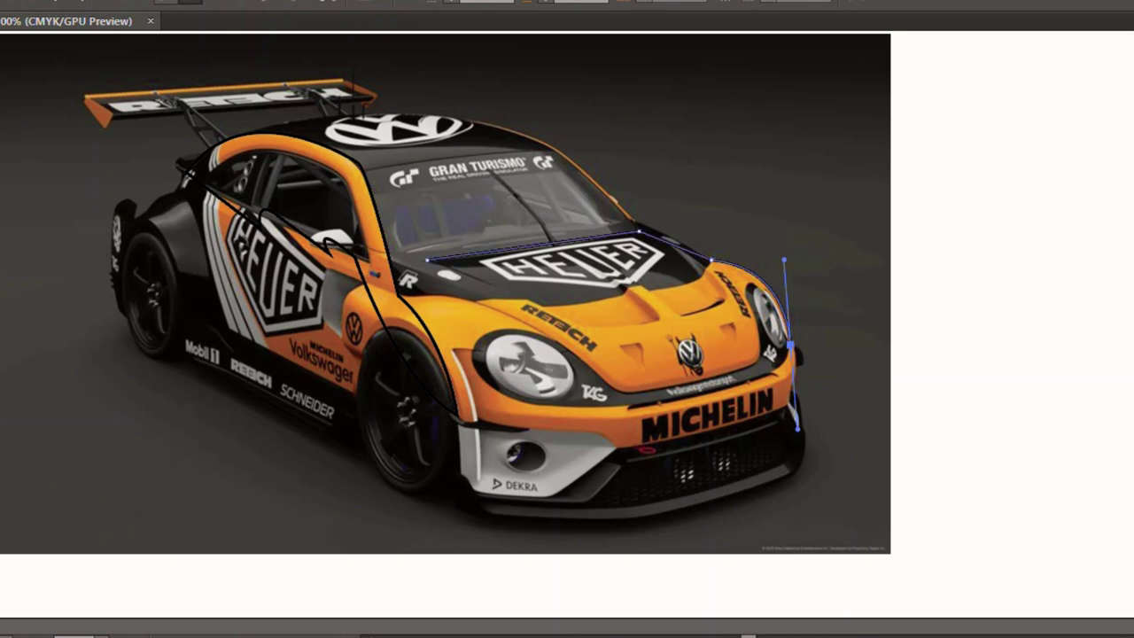
left_click(790, 344)
left_click(476, 424)
left_click_drag(479, 422, 625, 485)
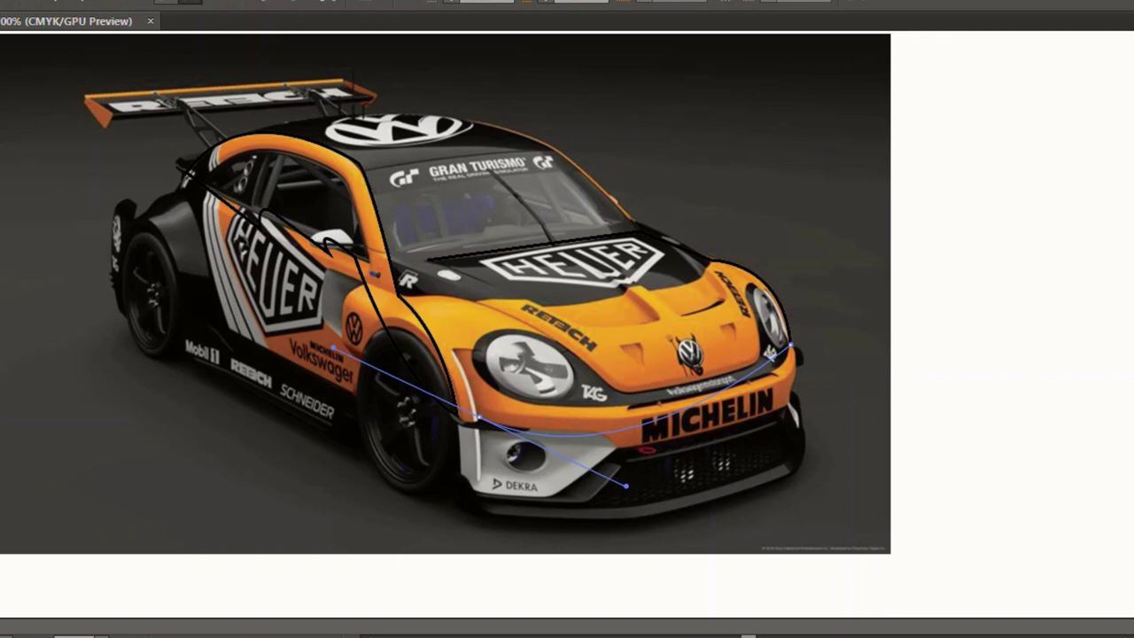
Reshape the hood's lower-left and fender curves to follow the car's edges.
left_click(531, 246)
left_click(478, 417)
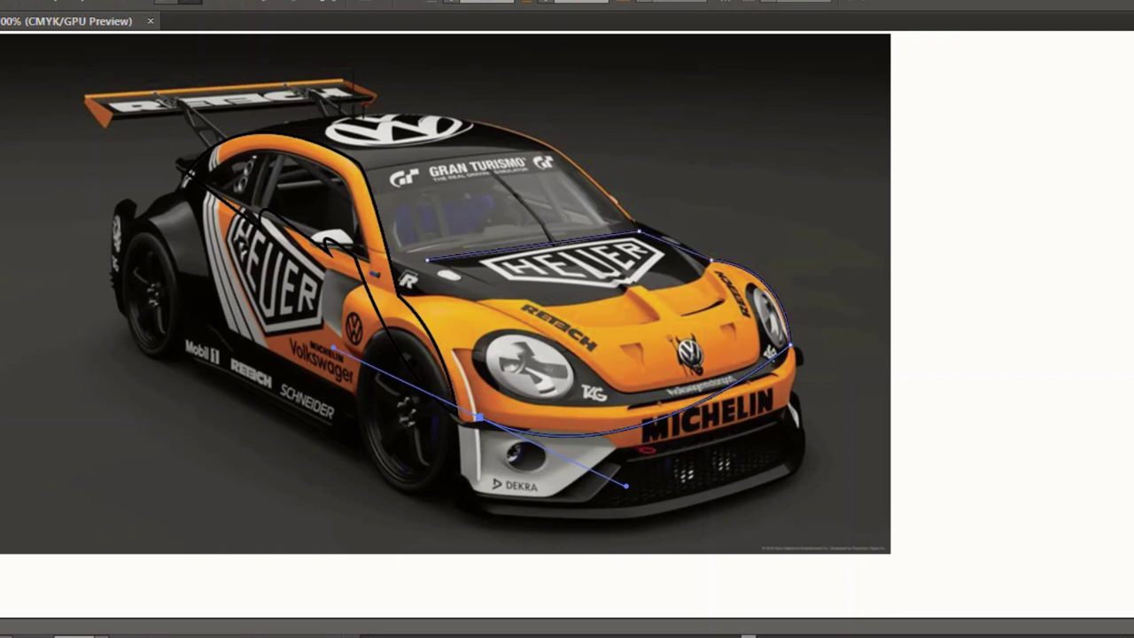
left_click_drag(333, 346, 407, 282)
mouse_move(407, 284)
left_mouse_down()
mouse_move(461, 299)
mouse_move(409, 283)
left_mouse_up()
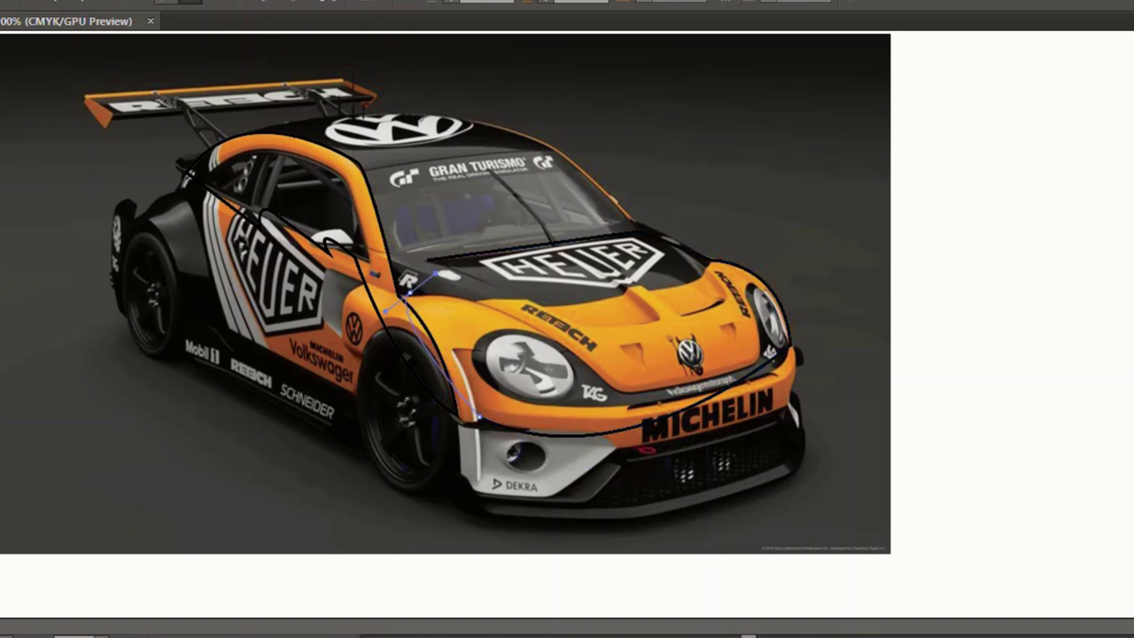
left_click(441, 368)
left_click_drag(420, 359, 429, 363)
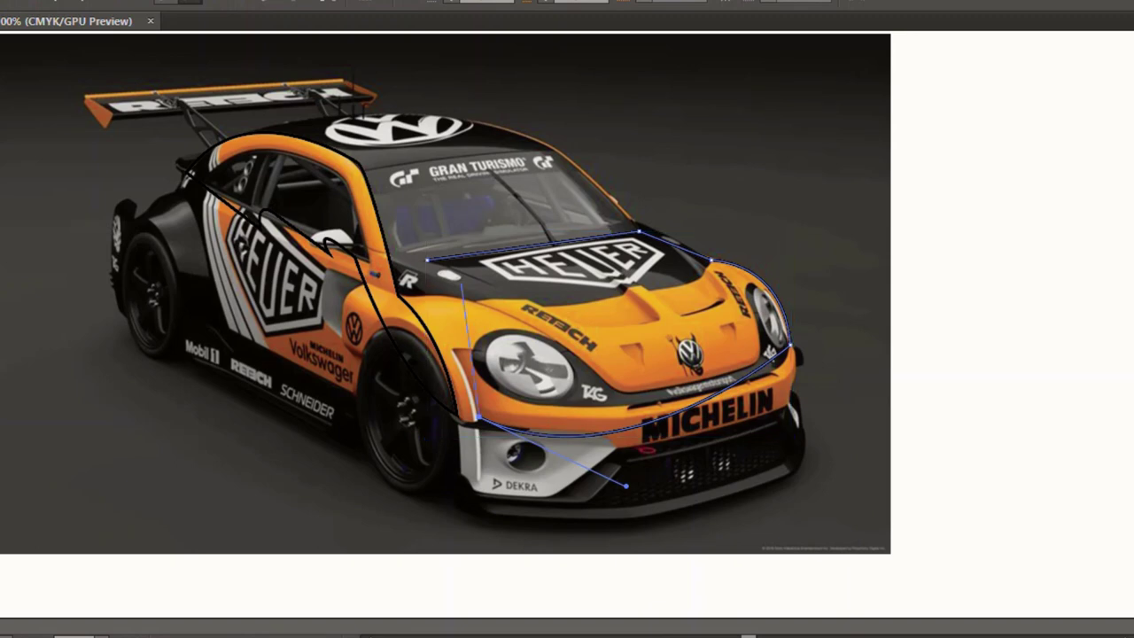
left_click_drag(476, 415, 408, 280)
Move the hood outline's start anchor up to the windshield corner and deselect.
left_click(473, 405)
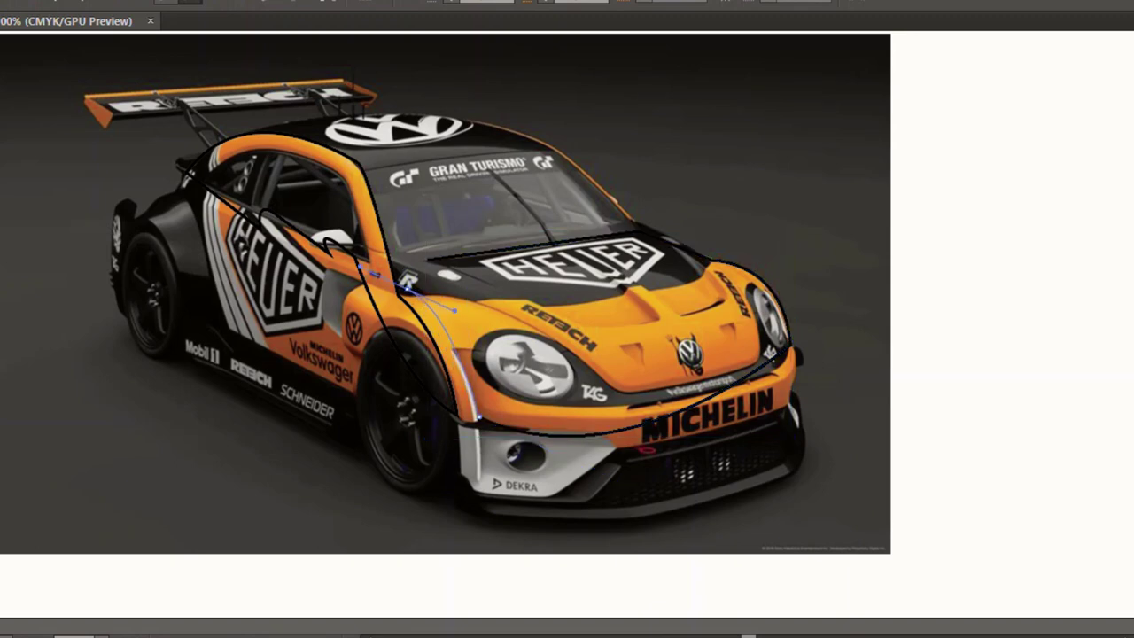
left_click(427, 260, "shift")
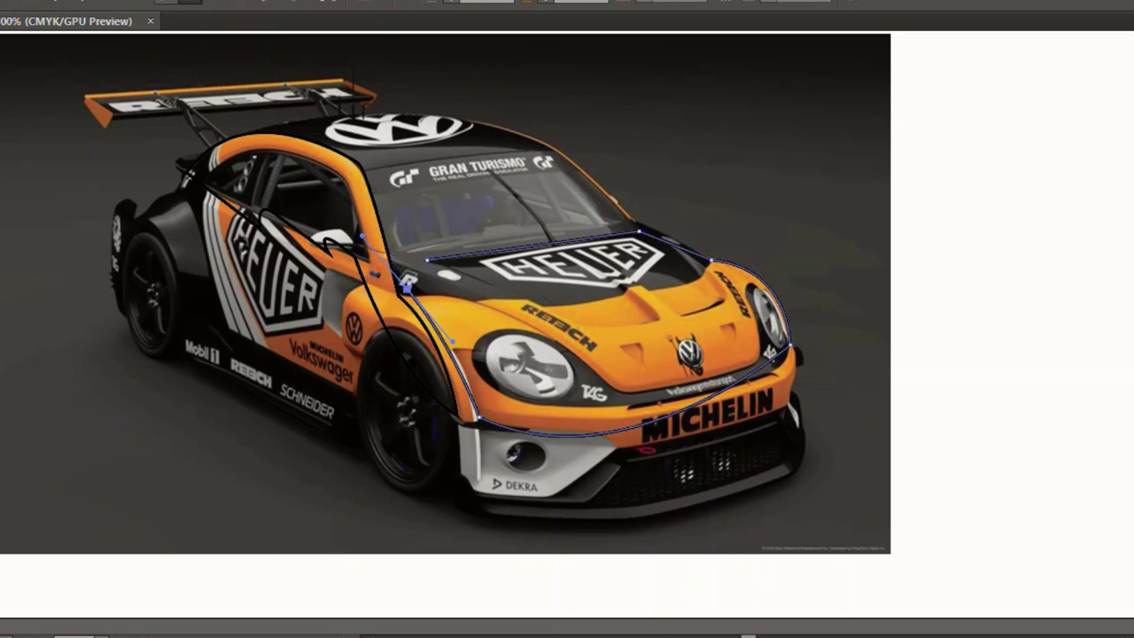
left_click(408, 282)
left_click_drag(407, 281, 394, 259)
key("v")
key("ctrl+shift+a")
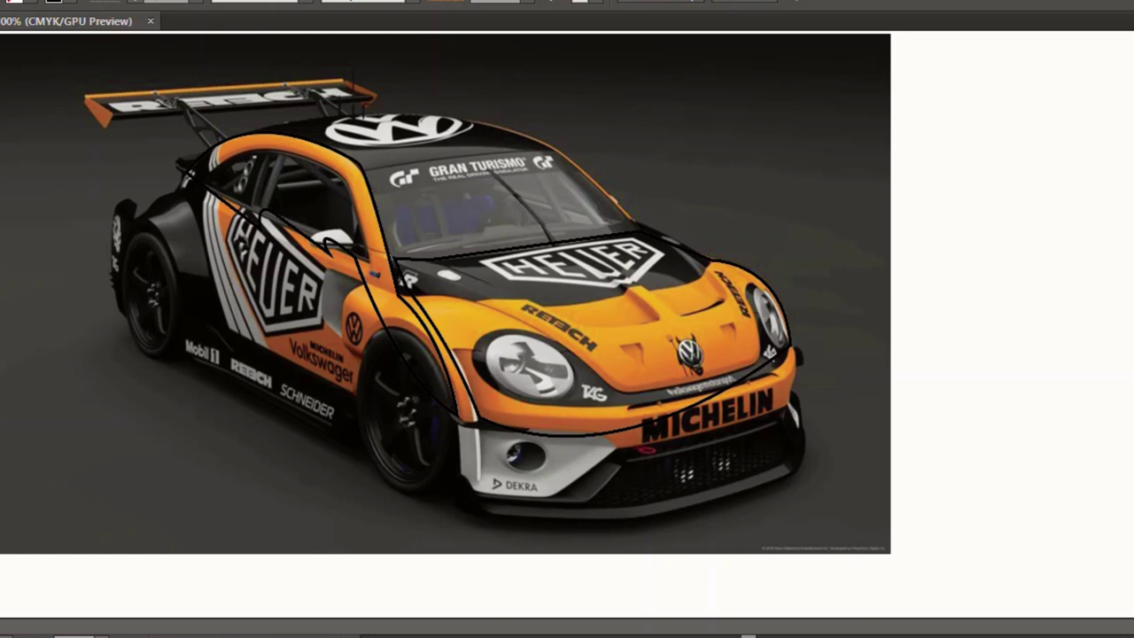
left_click(444, 293)
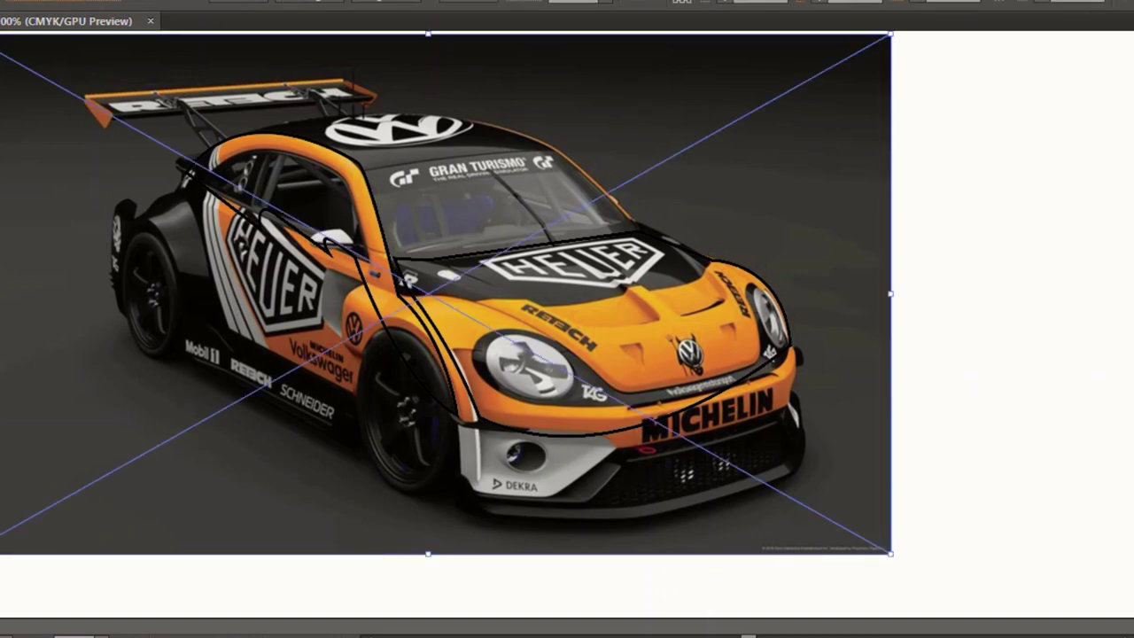
key("Delete")
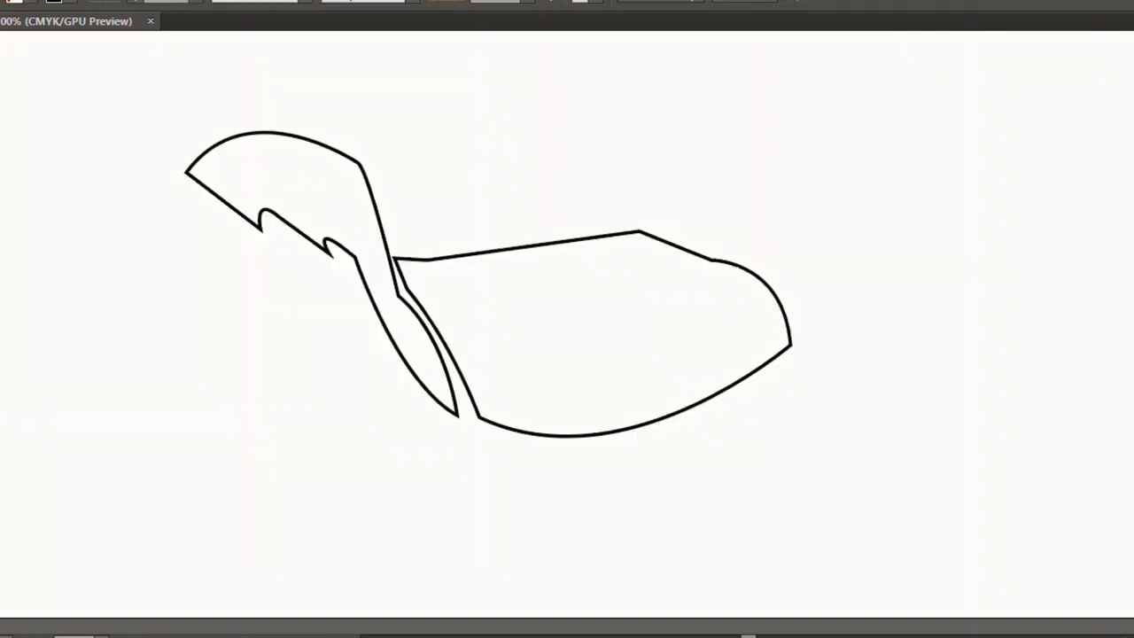
key("ctrl+z")
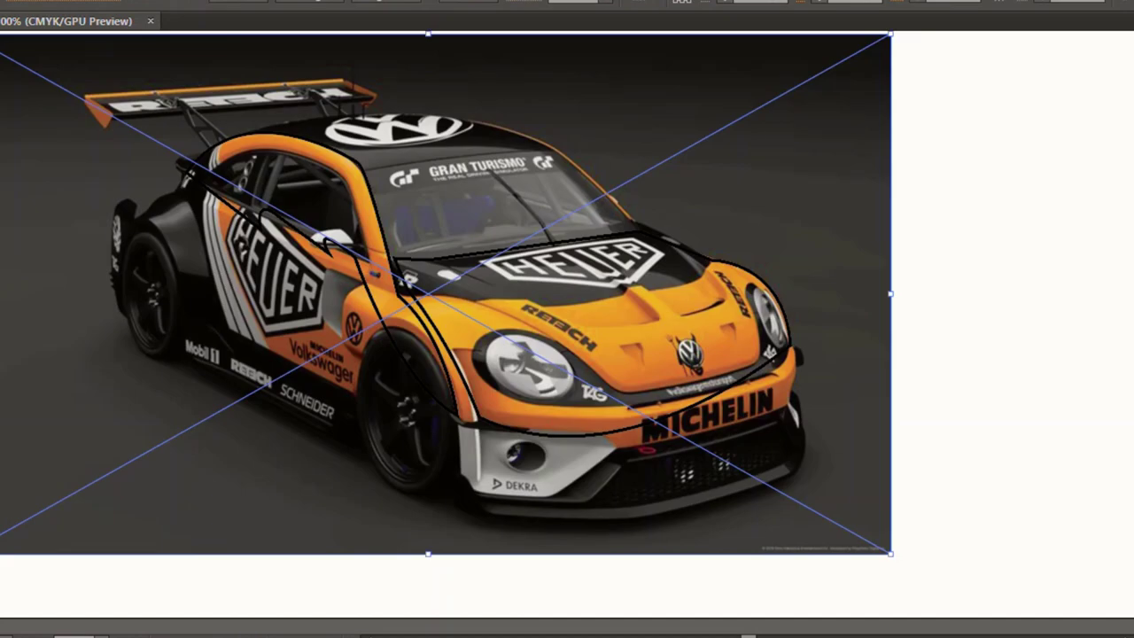
key("ctrl+shift+a")
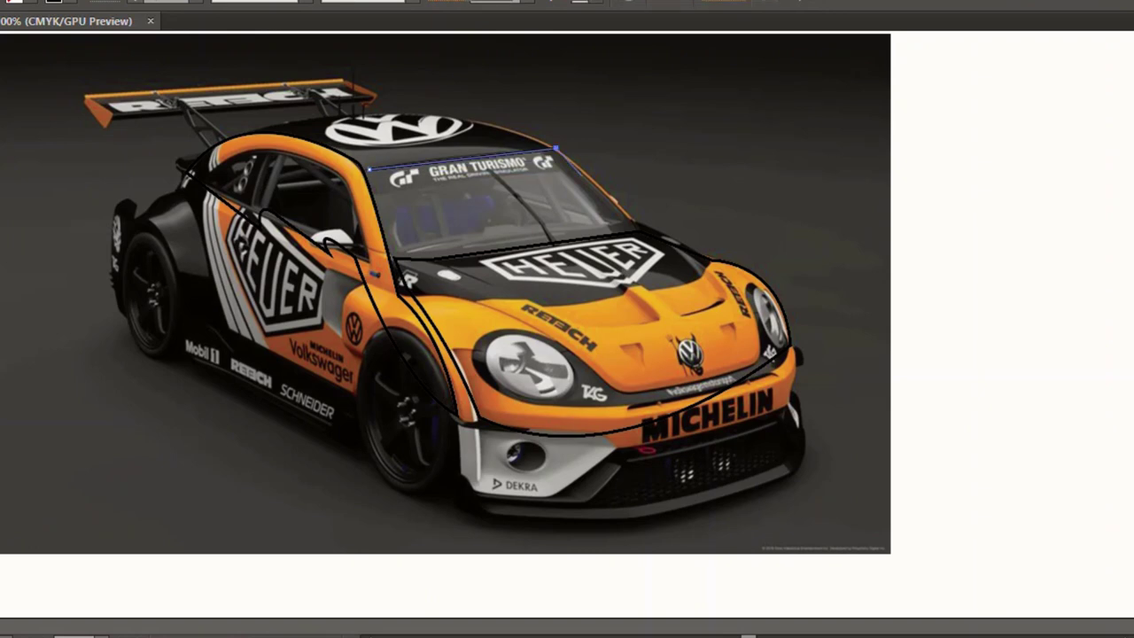
Trace a closed four-sided windshield outline through its top, right and bottom corners.
left_click(556, 148)
left_click(632, 227)
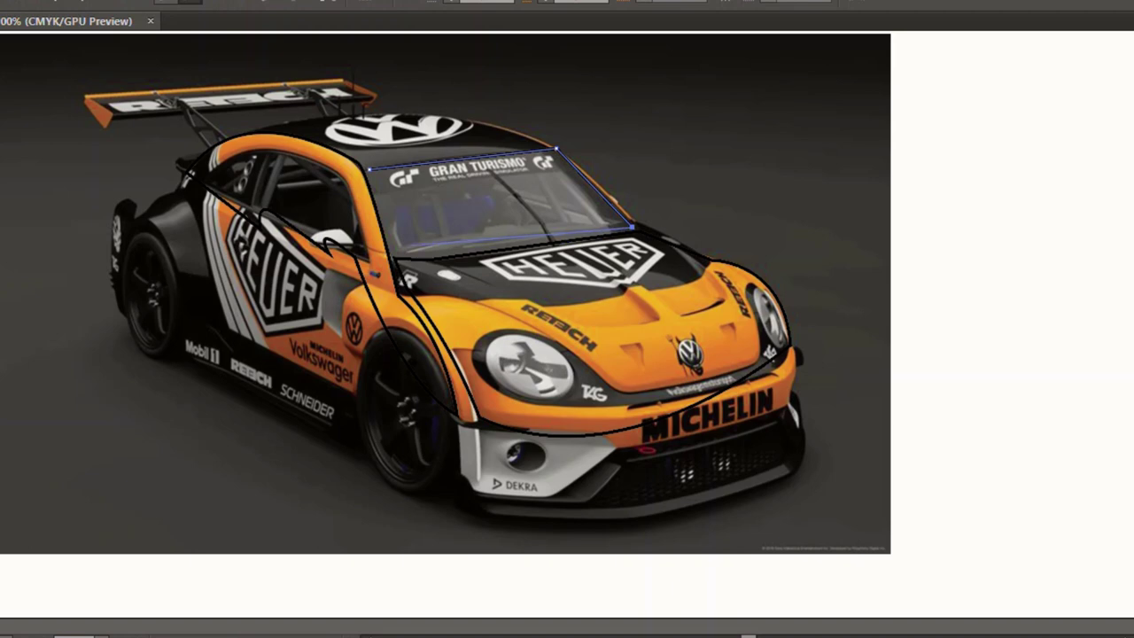
left_click(392, 257)
left_click(369, 168)
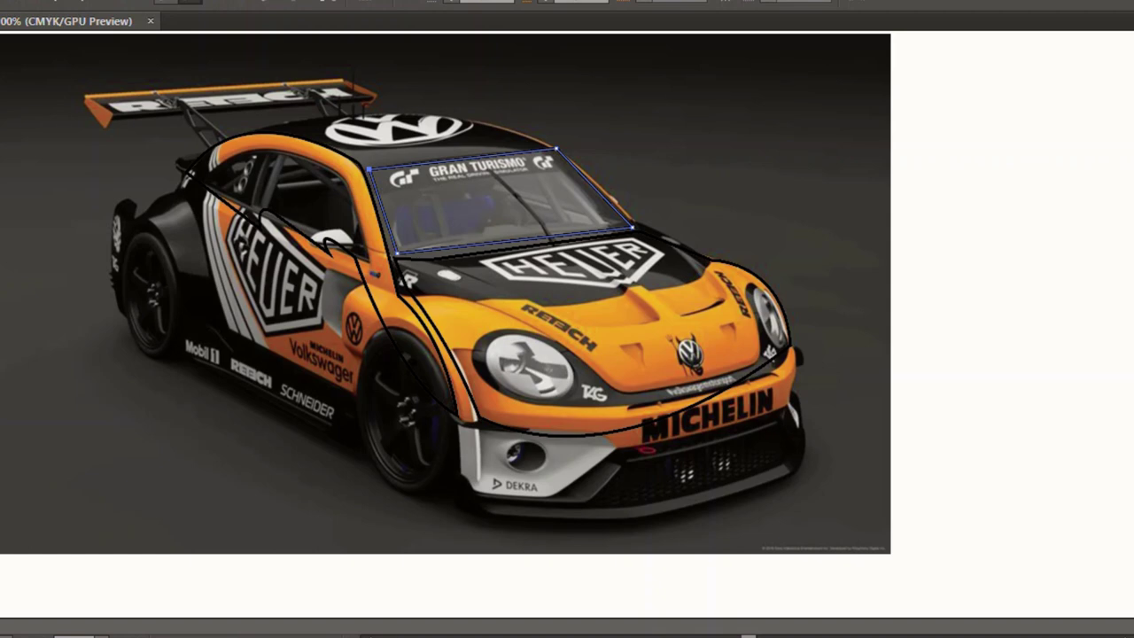
Draw an ellipse around the rear wheel.
left_click_drag(140, 237, 223, 306)
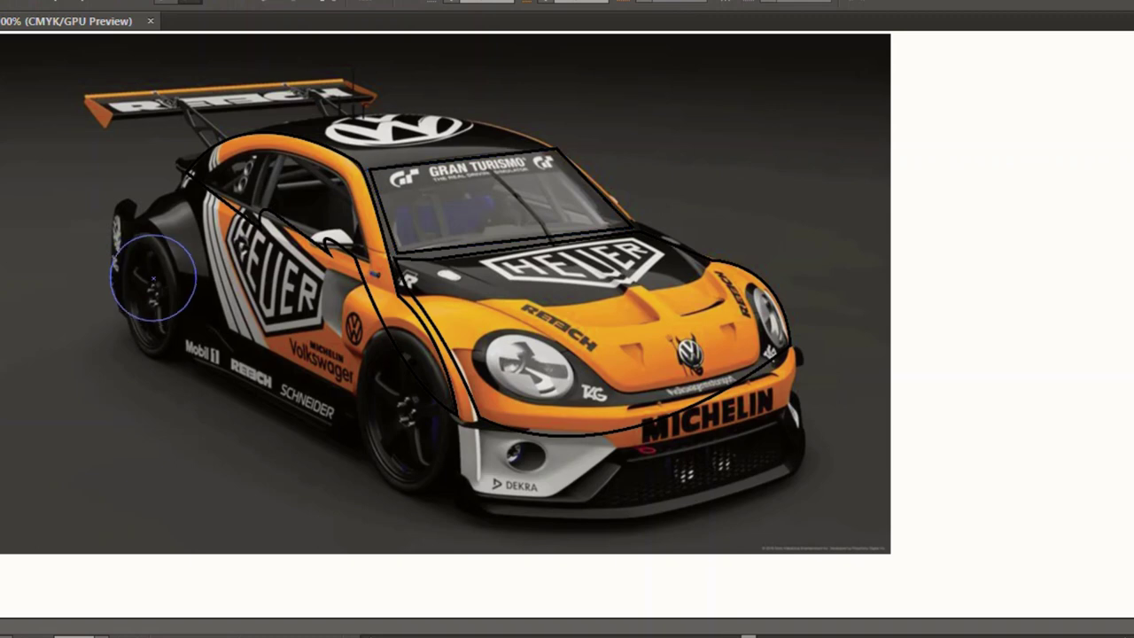
left_click_drag(229, 353, 228, 354)
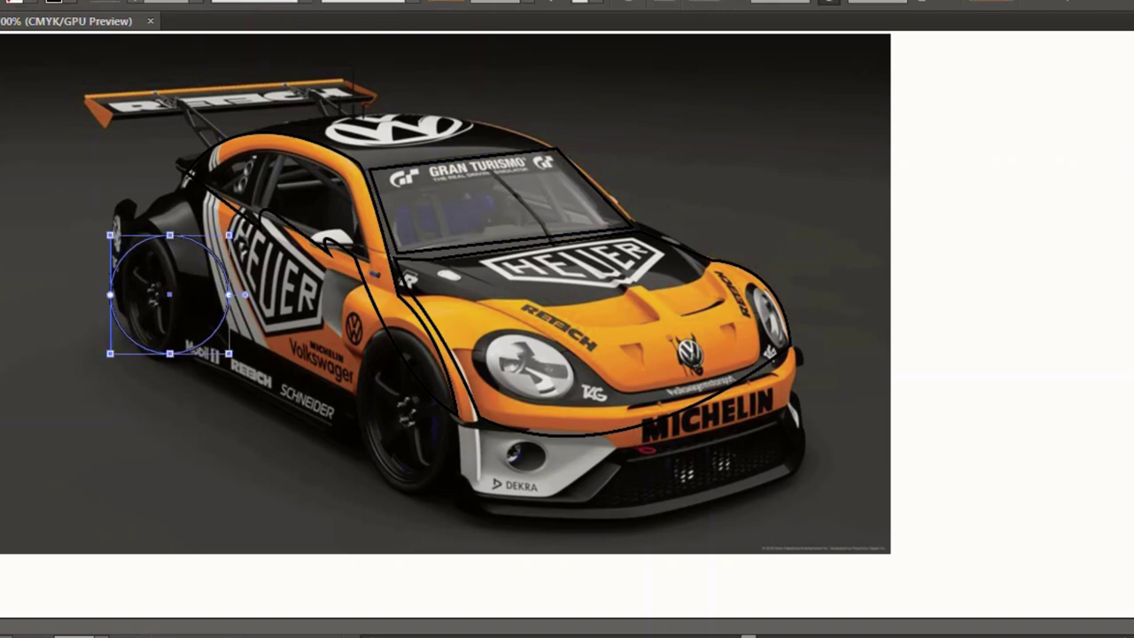
right_click(157, 270)
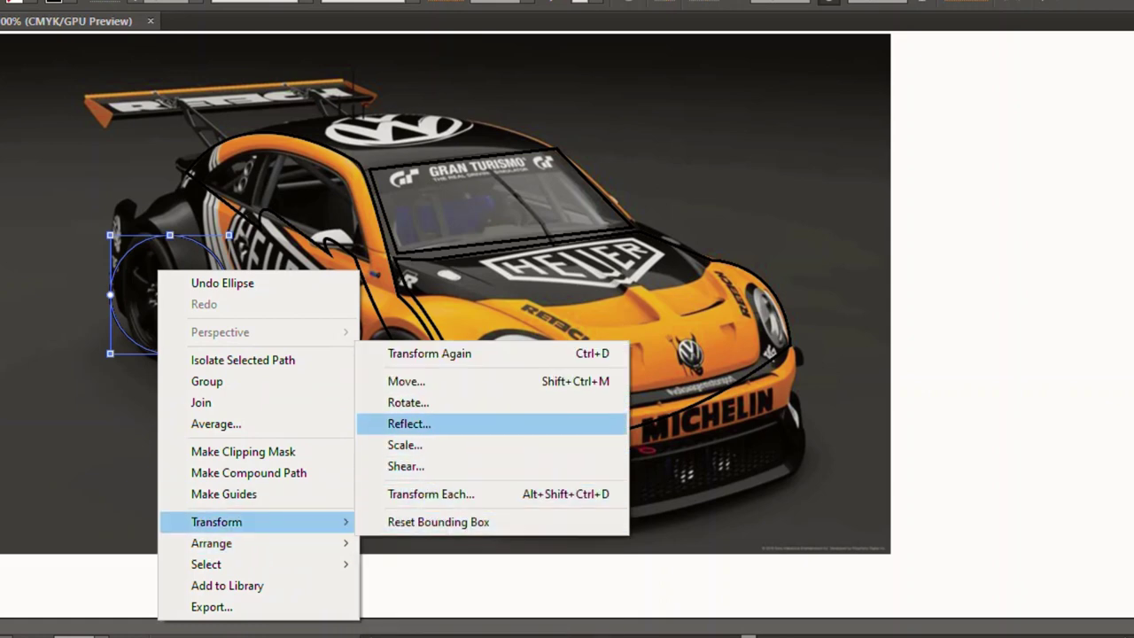
Scale the ellipse non-uniformly to 55% horizontal, with preview on.
left_click(405, 445)
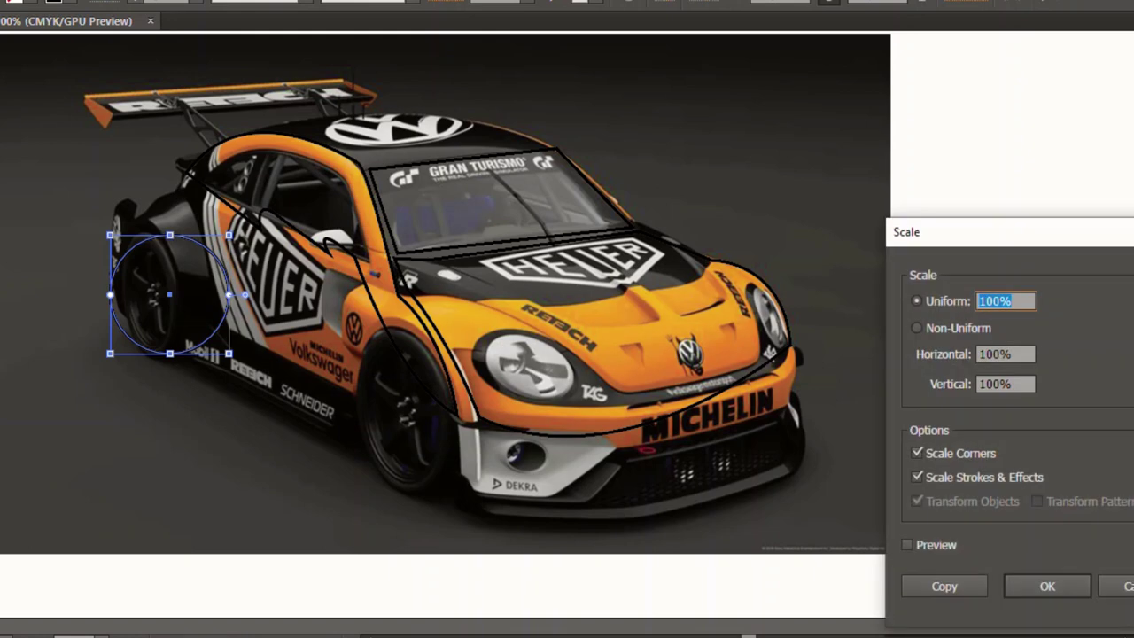
left_click(917, 328)
left_click(907, 545)
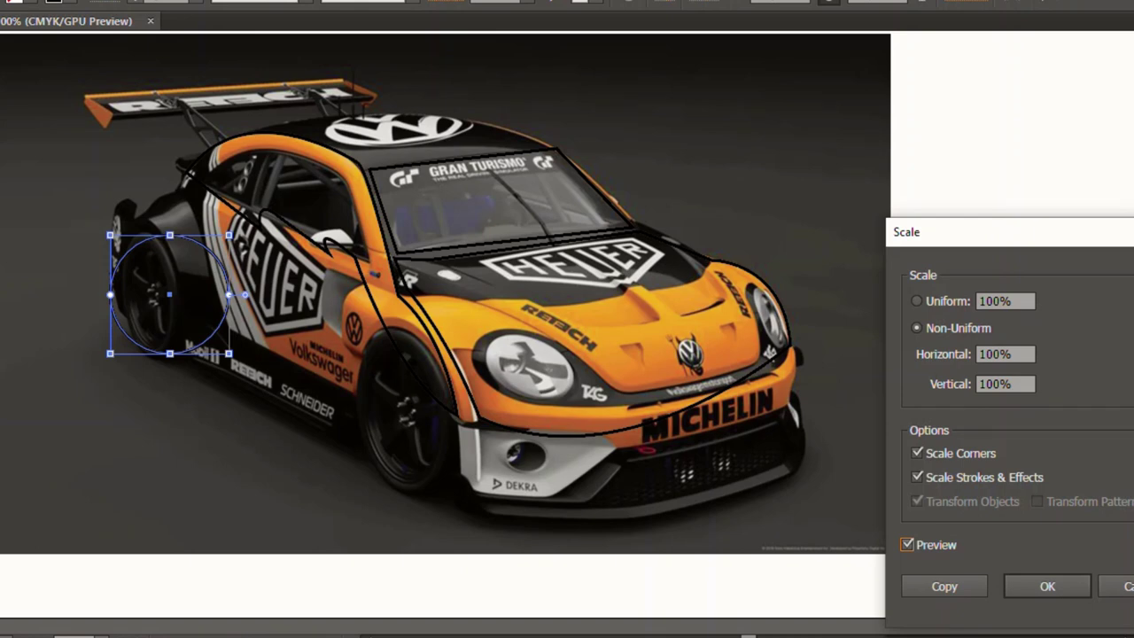
left_click(917, 301)
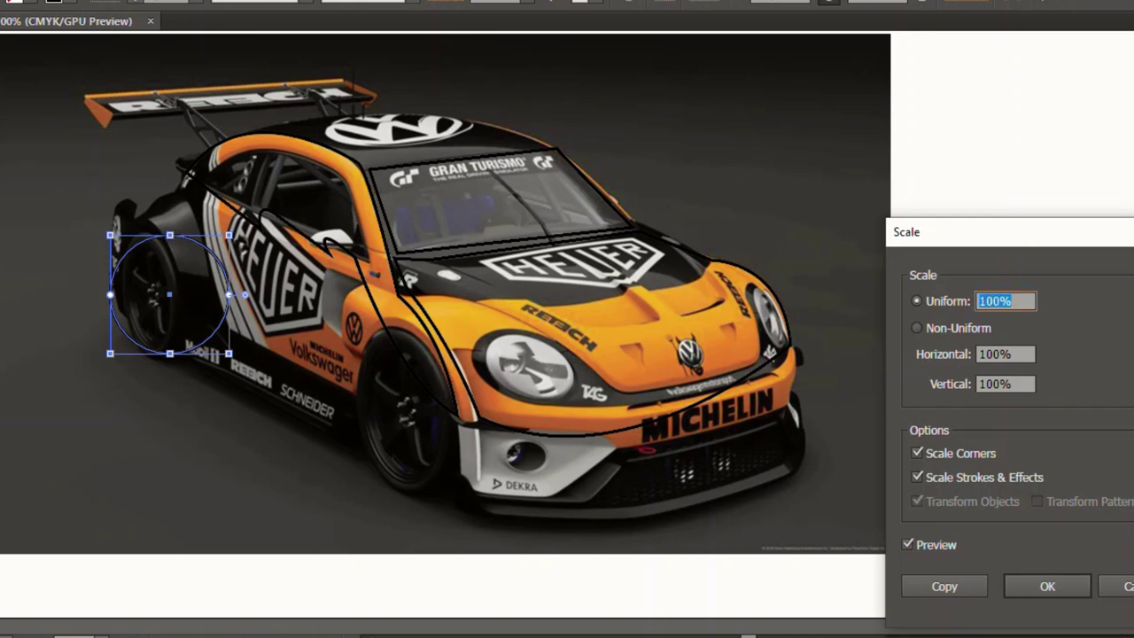
left_click(917, 327)
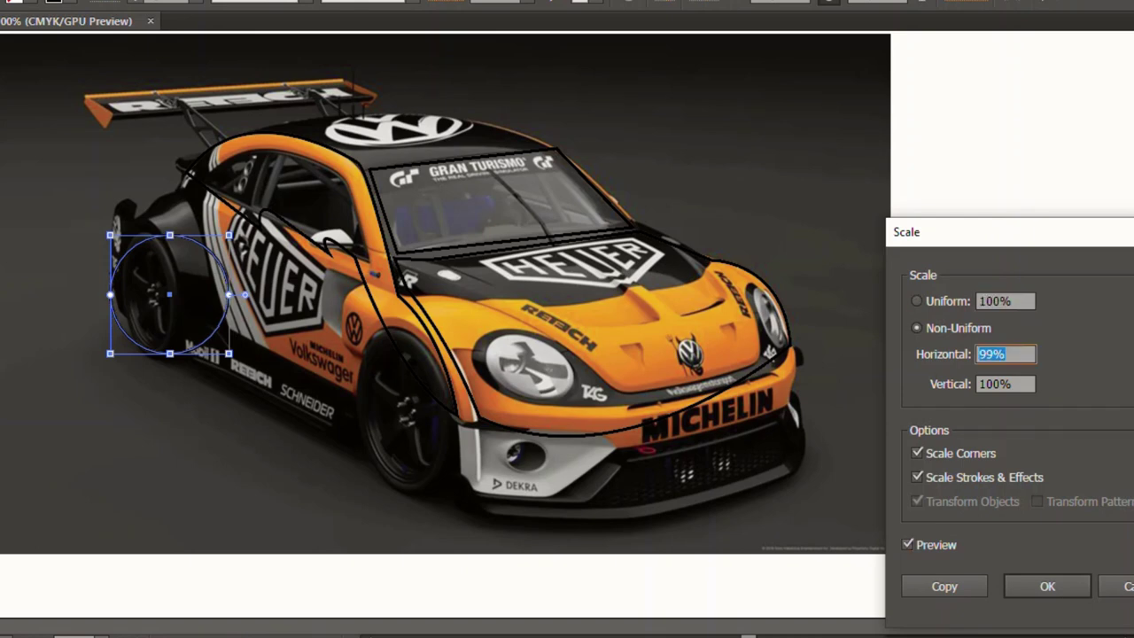
key("Down")
key("Down")
key("Down")
key("Down")
key("Down")
key("Down")
key("Down")
key("Down")
key("Down")
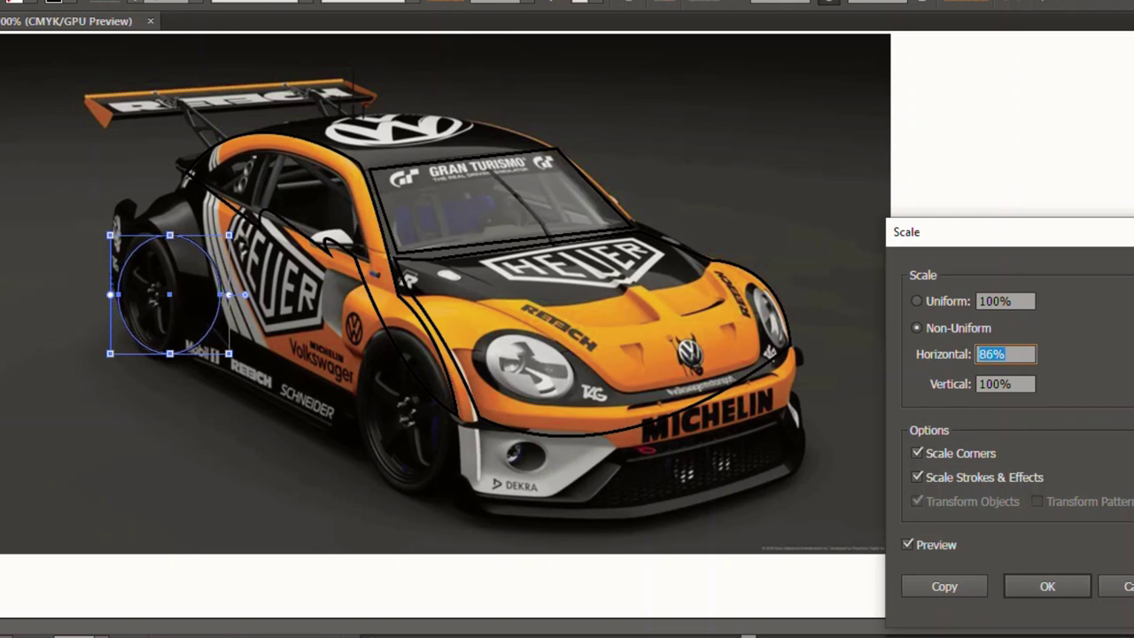
key("Down")
key("Down")
key("Down")
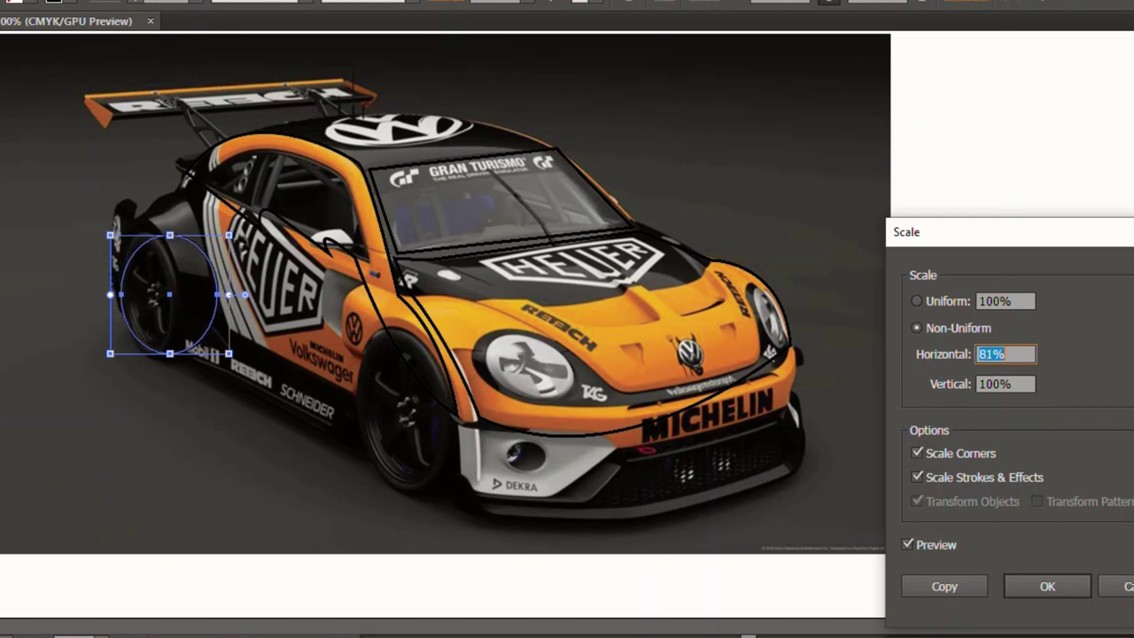
key("Down")
key("Down")
key("Down")
key("Down")
key("Down")
key("Down")
key("Down")
key("Down")
key("Down")
key("Down")
key("Down")
key("Down")
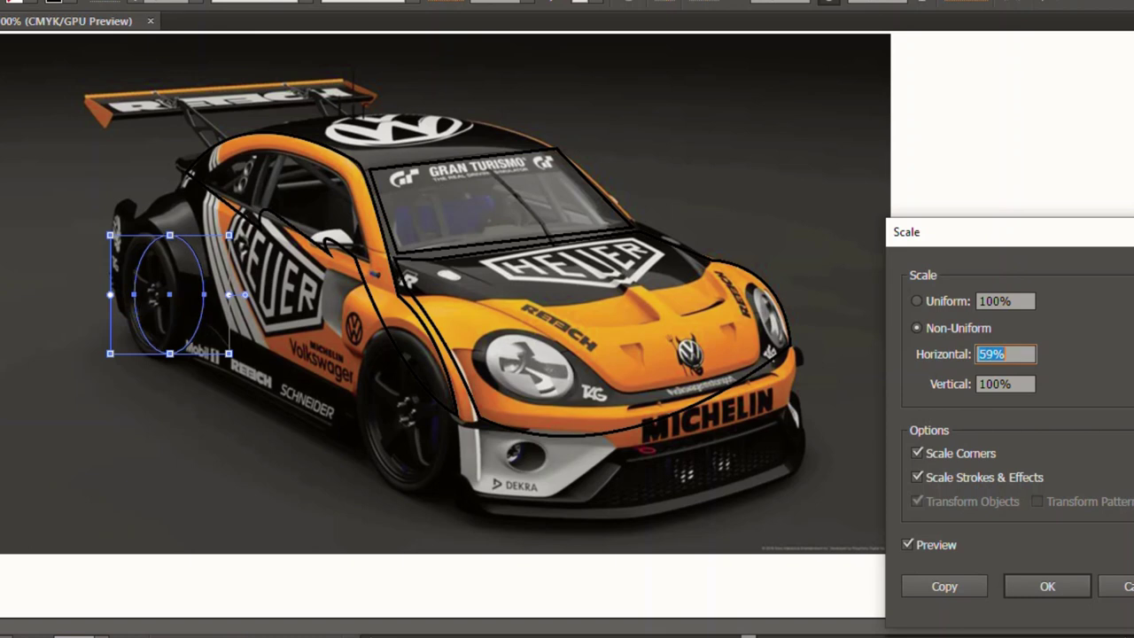
key("Down")
key("Down")
key("Down")
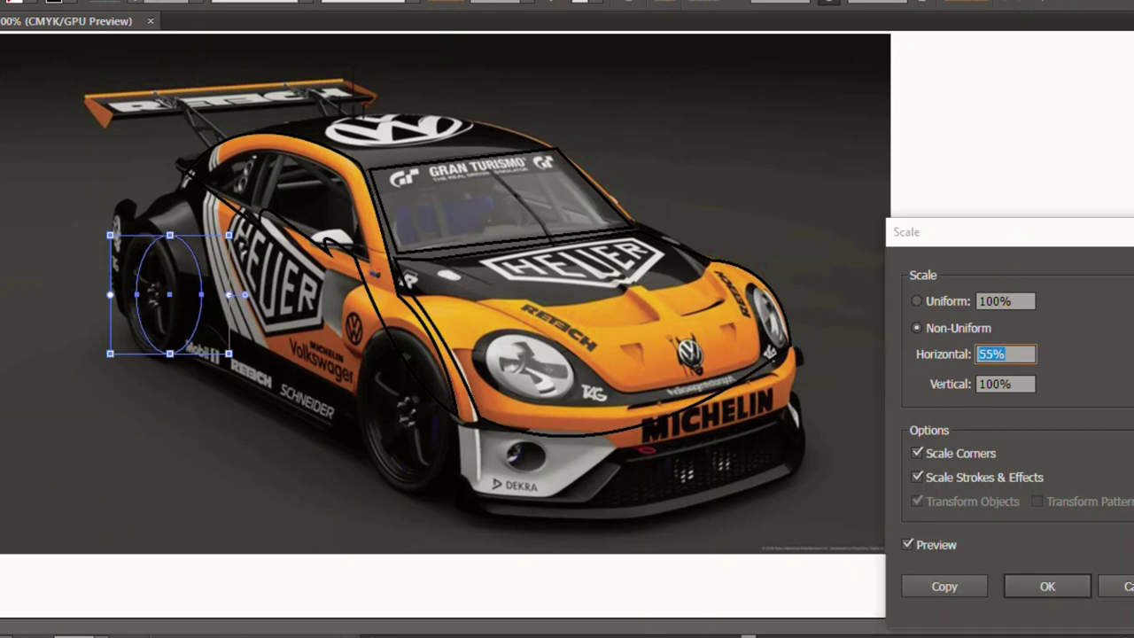
key("Return")
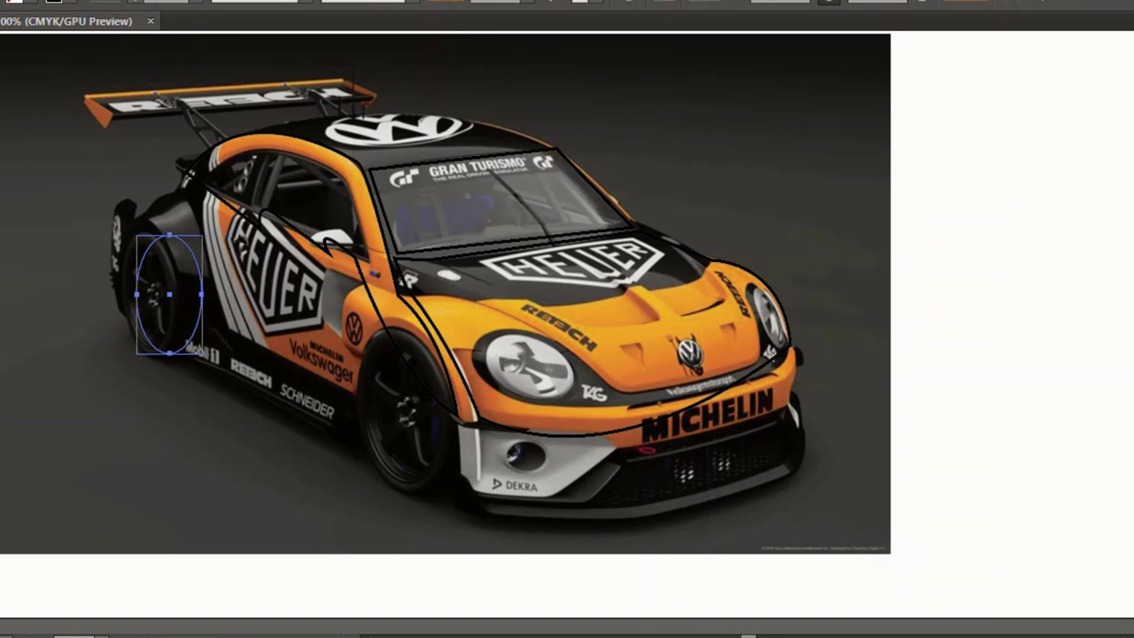
Move the narrowed ellipse left onto the rear wheel and fine-tune its width and height to fit.
left_click_drag(170, 294, 151, 294)
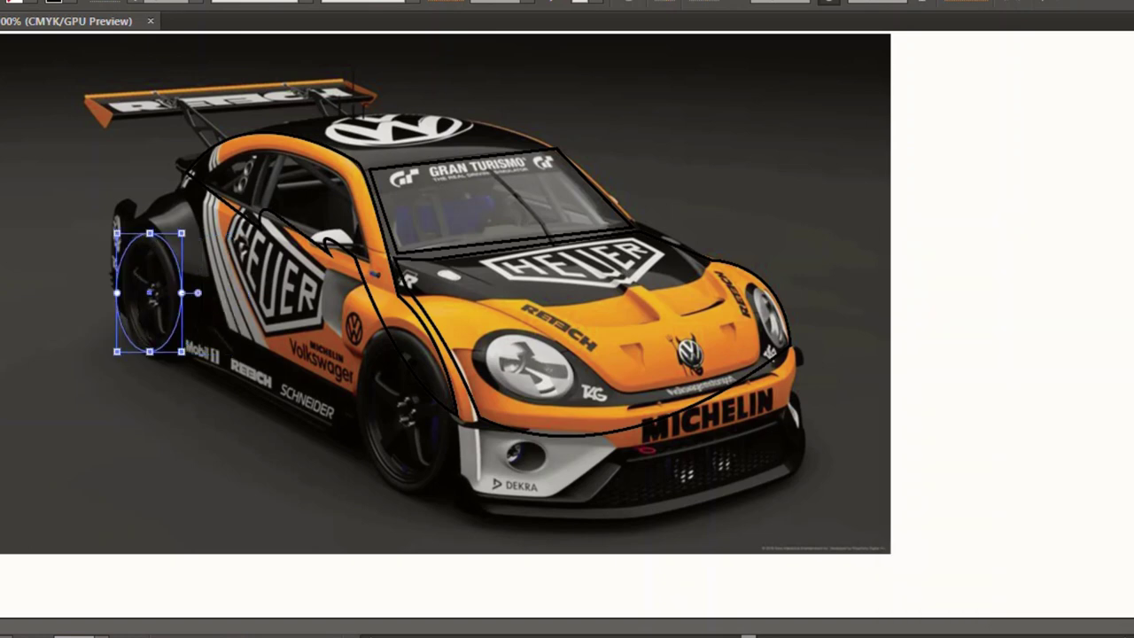
key("ctrl+shift+a")
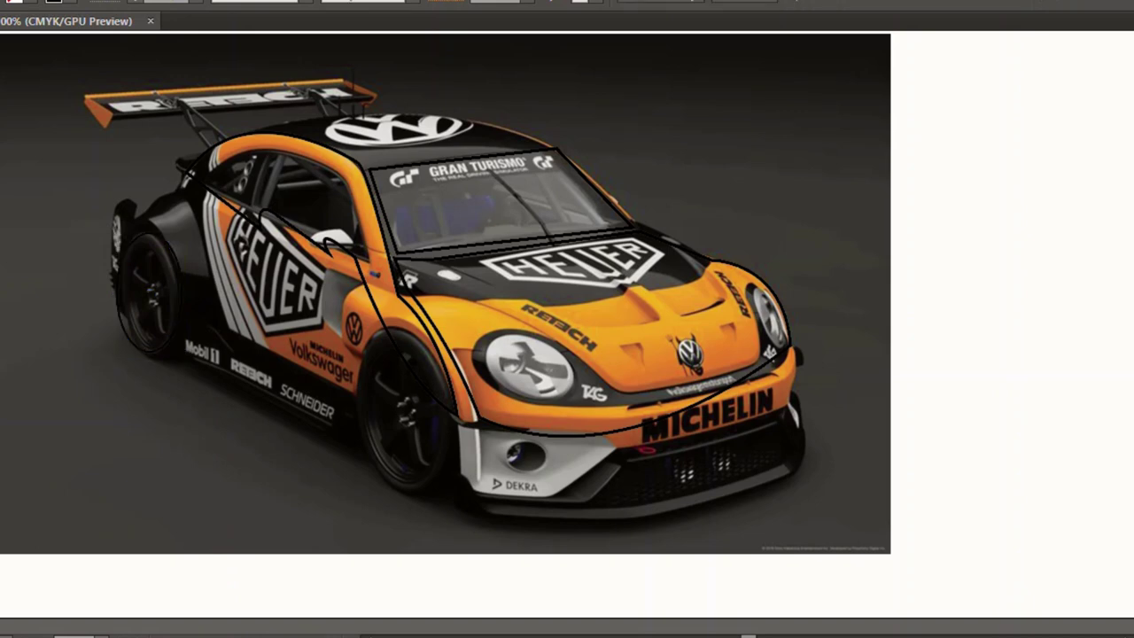
left_click(118, 293)
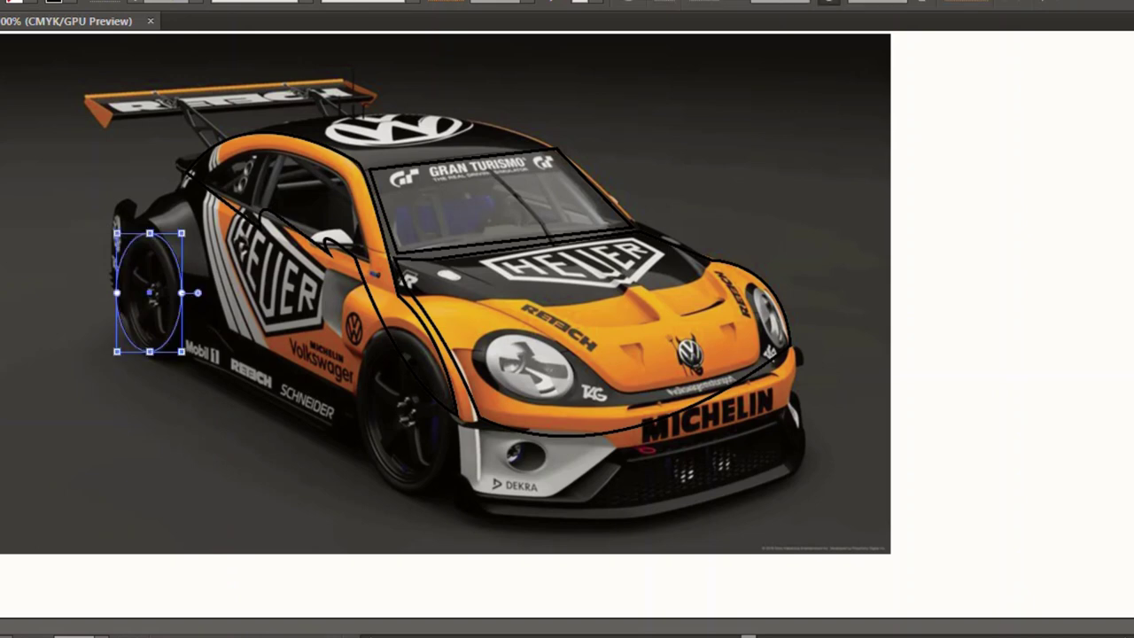
left_click_drag(182, 292, 178, 292)
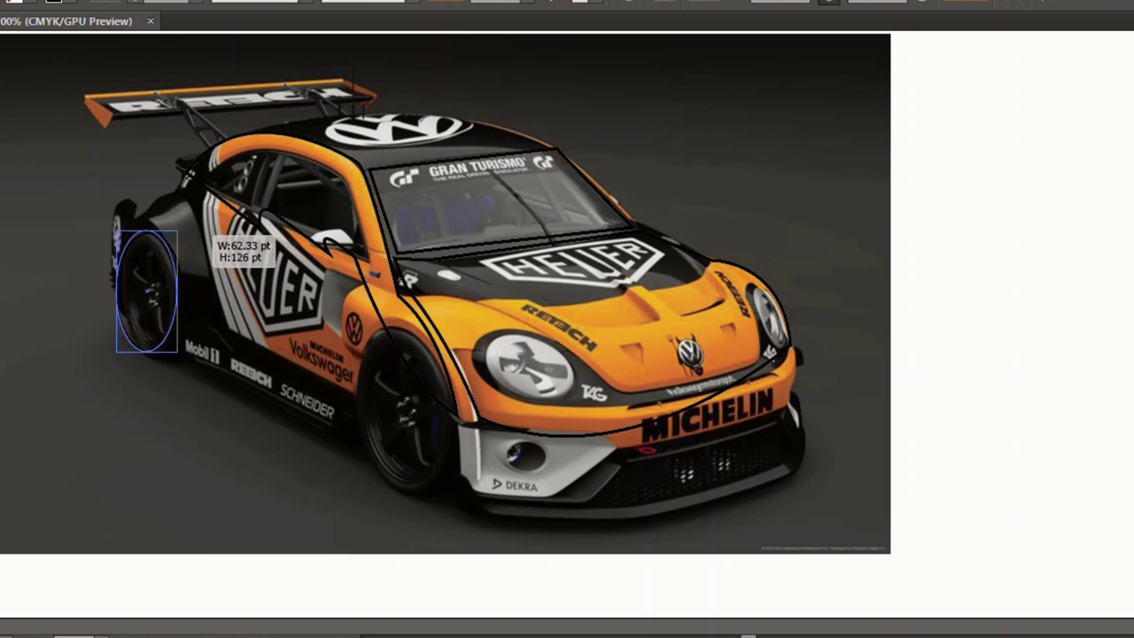
key("ctrl+shift+a")
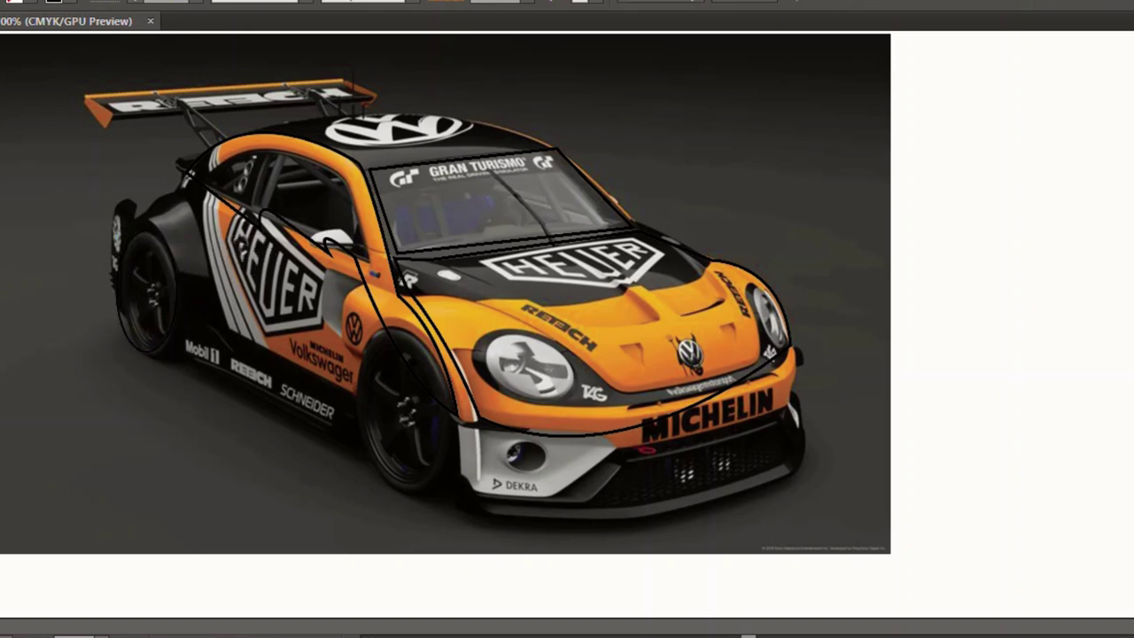
left_click(118, 292)
left_click_drag(176, 290, 180, 291)
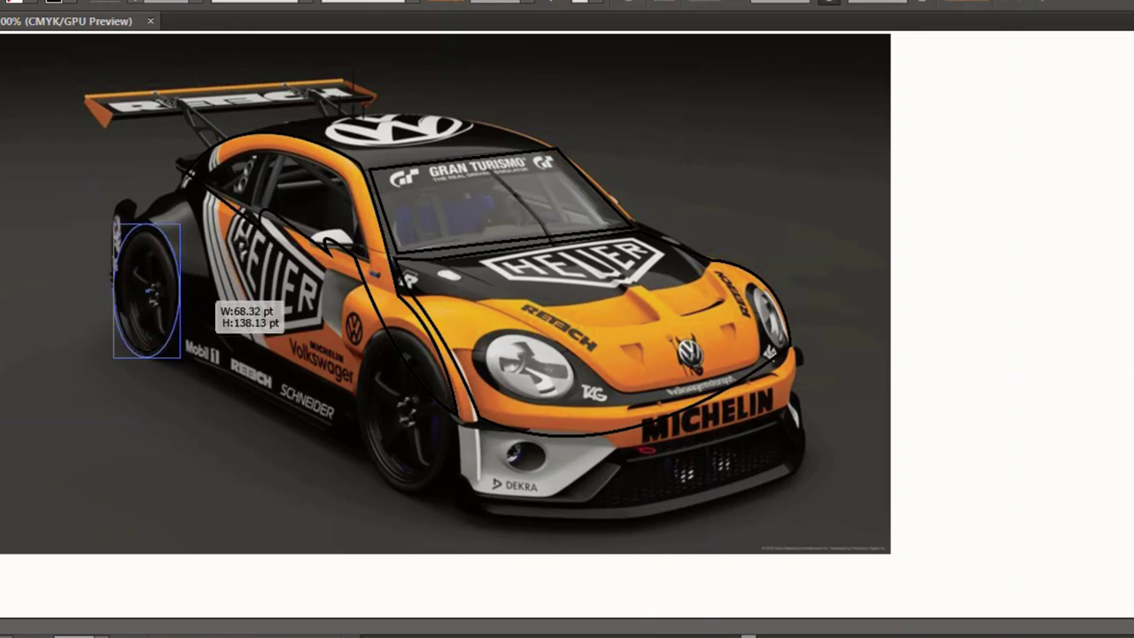
left_click_drag(180, 358, 177, 349)
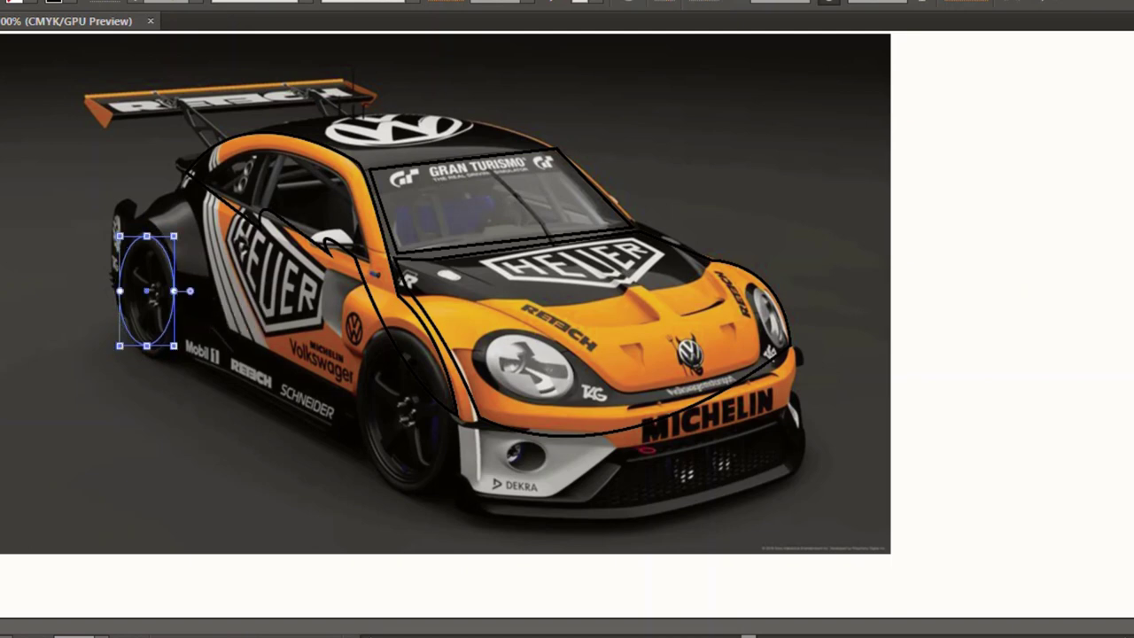
key("ctrl+shift+a")
left_click(119, 290)
key("ctrl+shift+a")
left_click(174, 319)
Move the wheel ellipse onto the front wheel and resize it to about 88 × 143 pt.
mouse_move(174, 318)
left_mouse_down()
mouse_move(336, 463)
mouse_move(435, 451)
left_mouse_up()
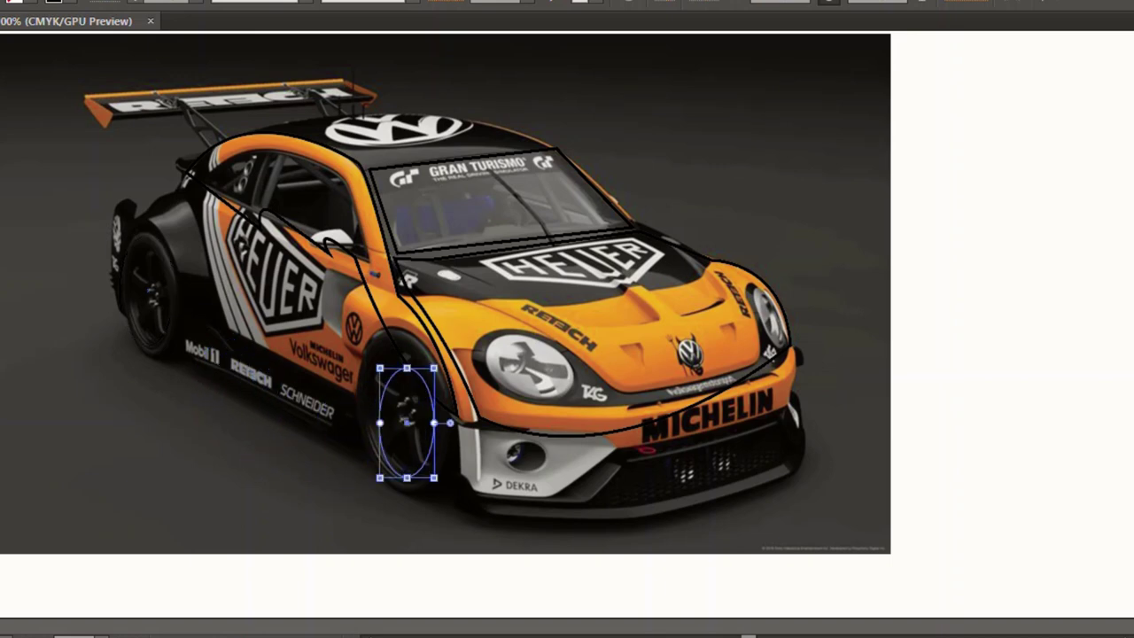
mouse_move(434, 368)
left_mouse_down()
mouse_move(523, 363)
mouse_move(523, 332)
left_mouse_up()
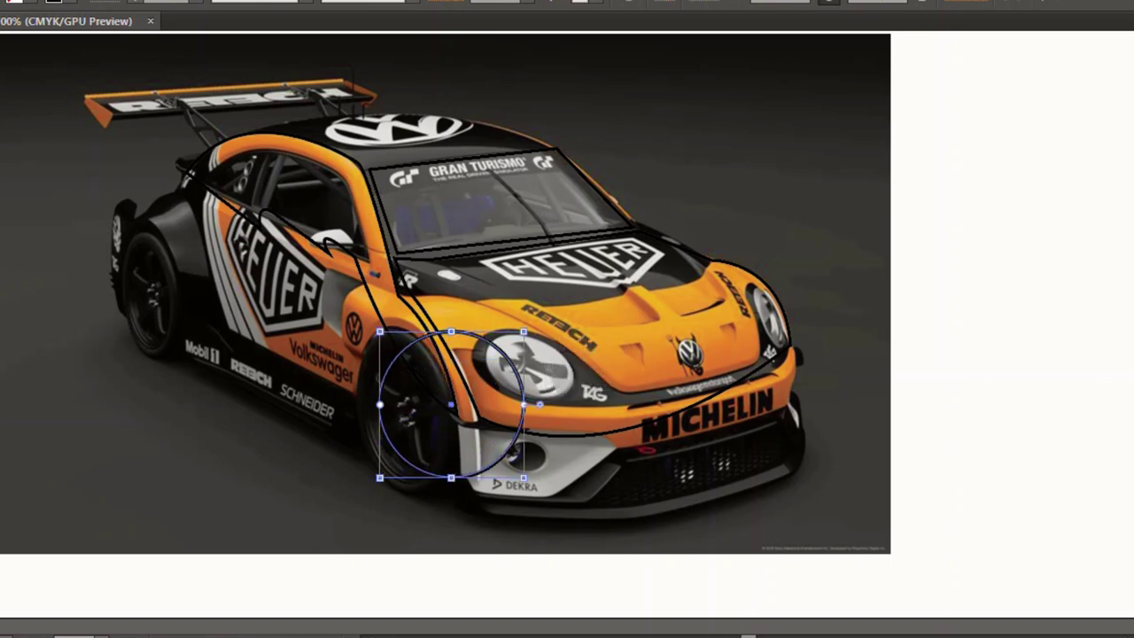
left_click_drag(450, 404, 427, 410)
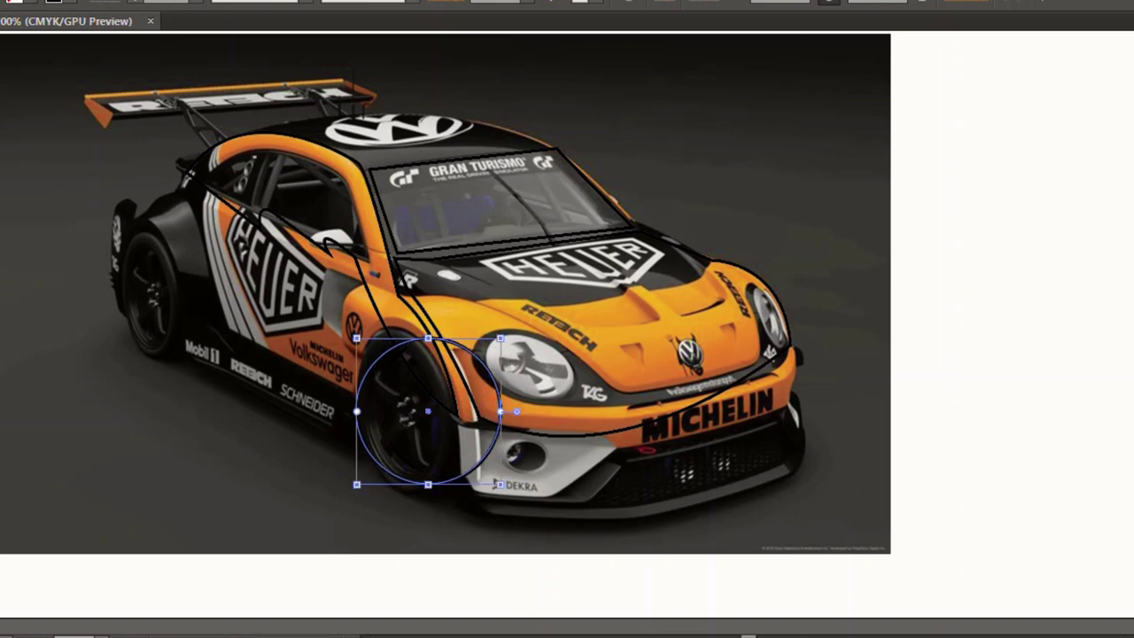
left_click_drag(501, 337, 439, 347)
left_click_drag(454, 414, 460, 414)
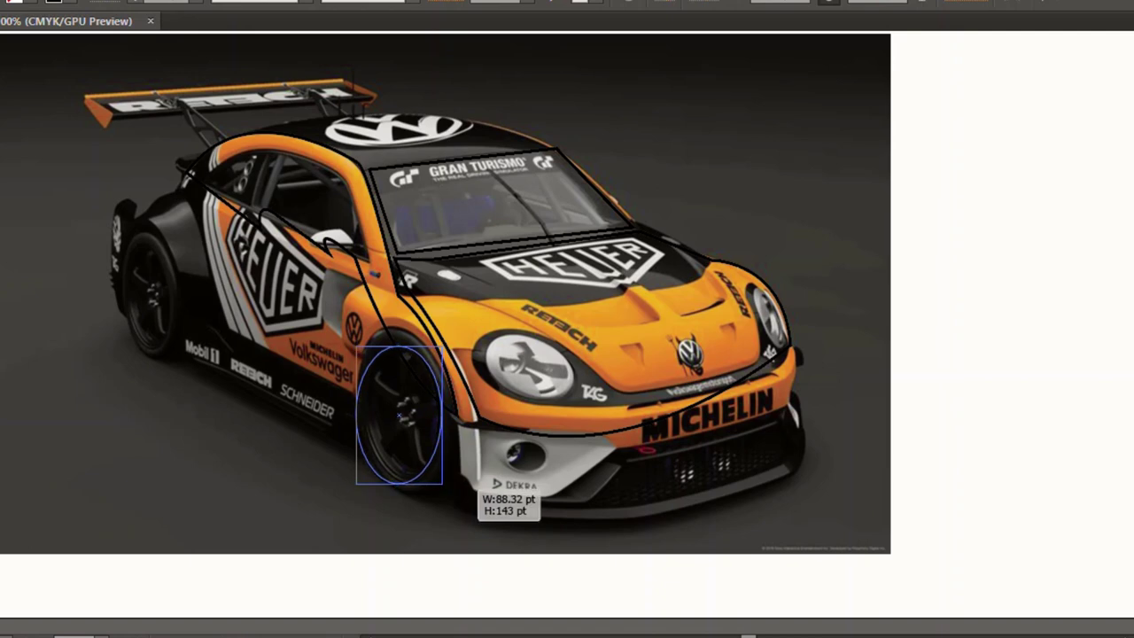
key("ctrl+shift+a")
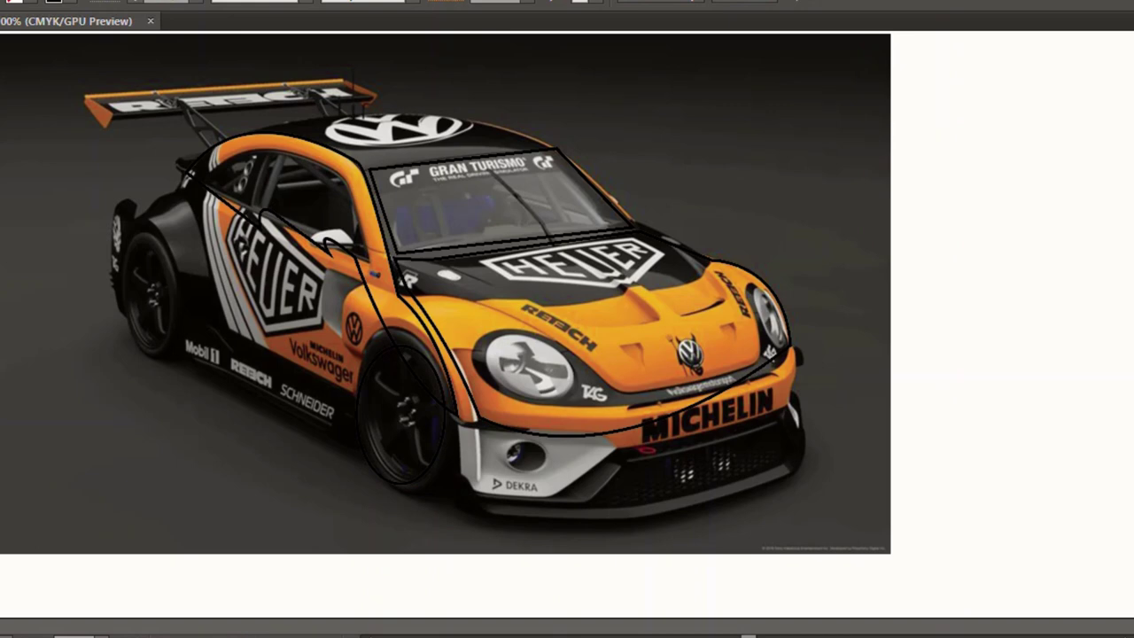
Move the door outline up and left into place over the photo.
left_click(514, 450)
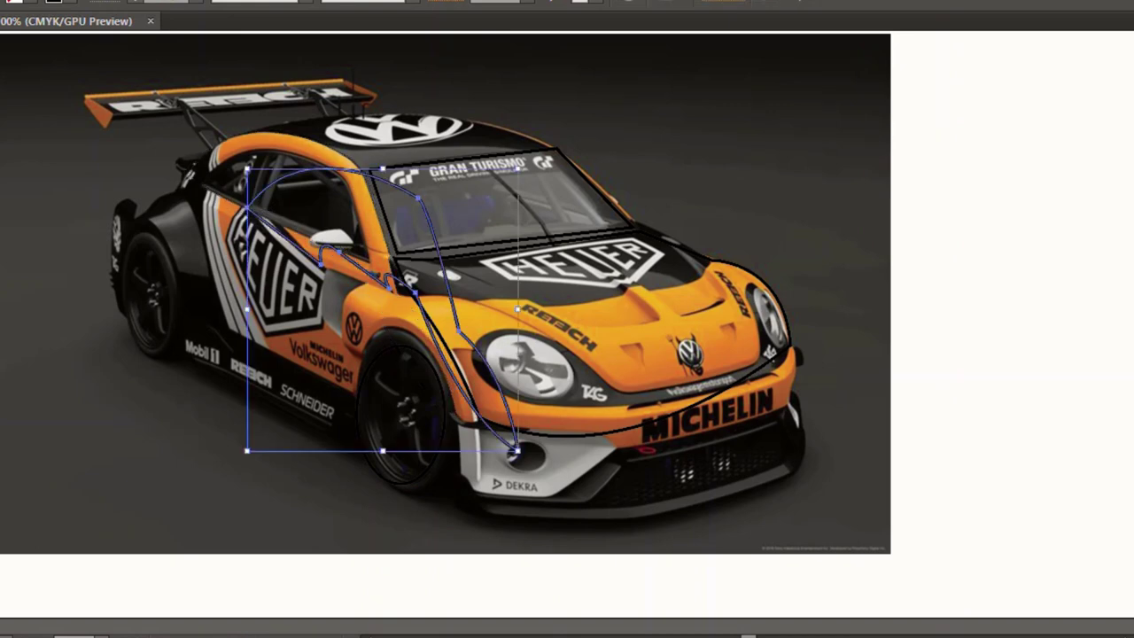
left_click_drag(513, 449, 457, 415)
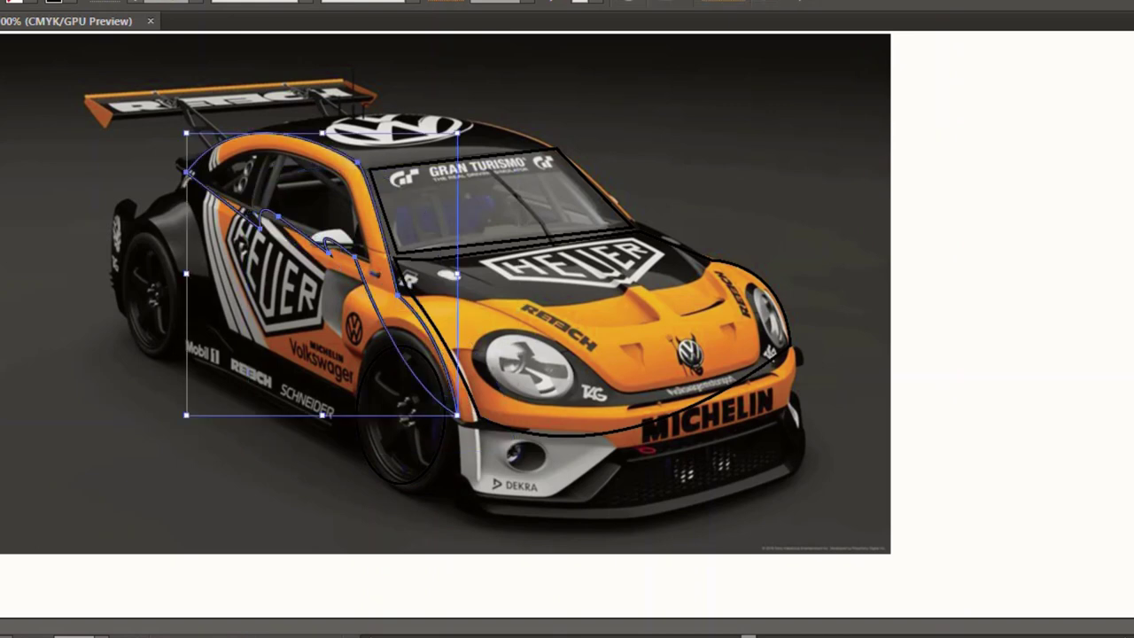
key("ctrl+shift+a")
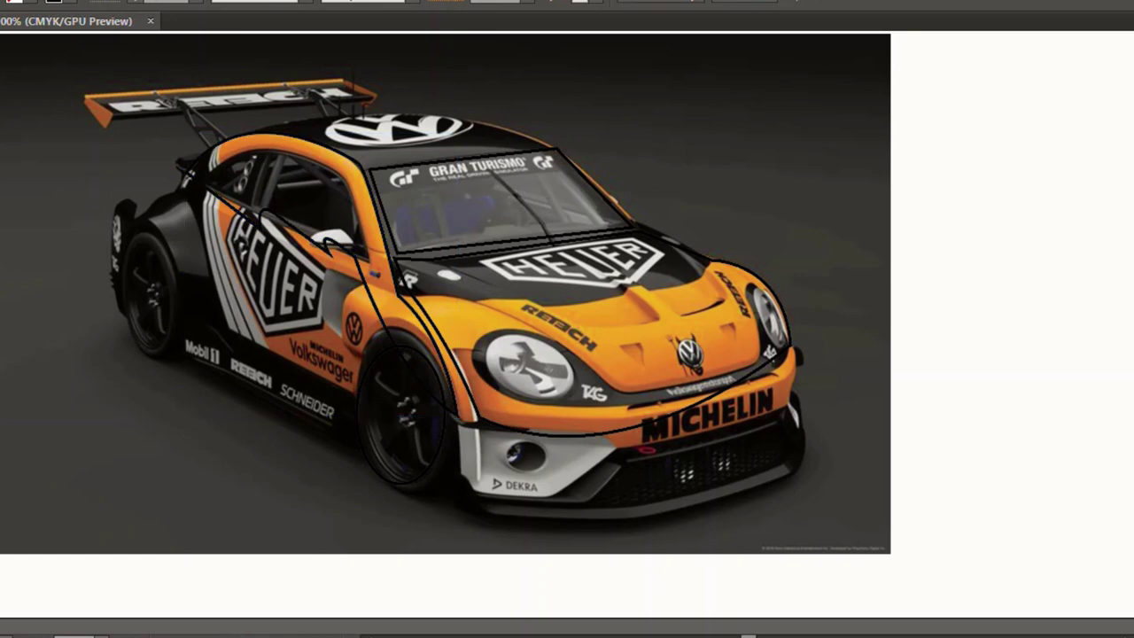
Delete the car photo to preview the tracing, then restore it aligned behind the outlines.
key("ctrl+alt+2")
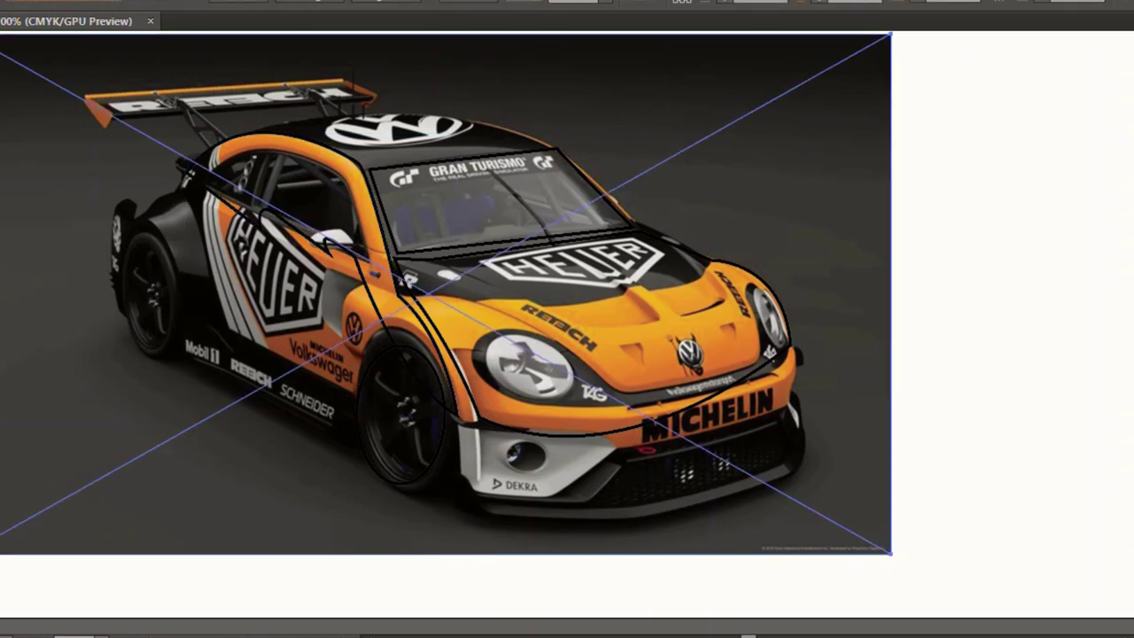
key("Delete")
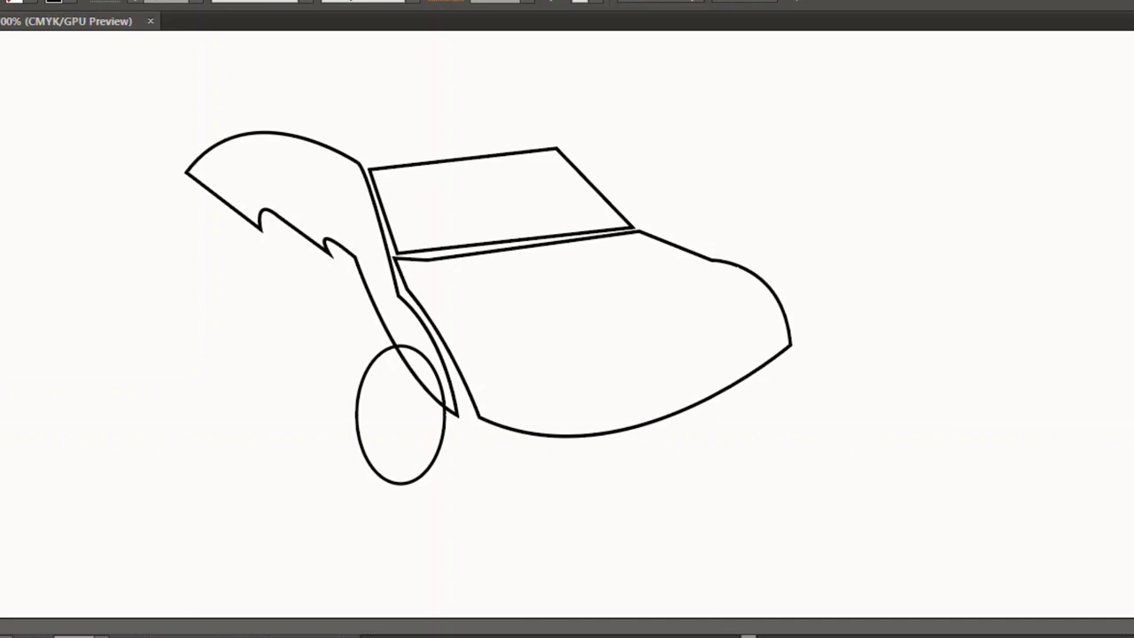
key("ctrl+z")
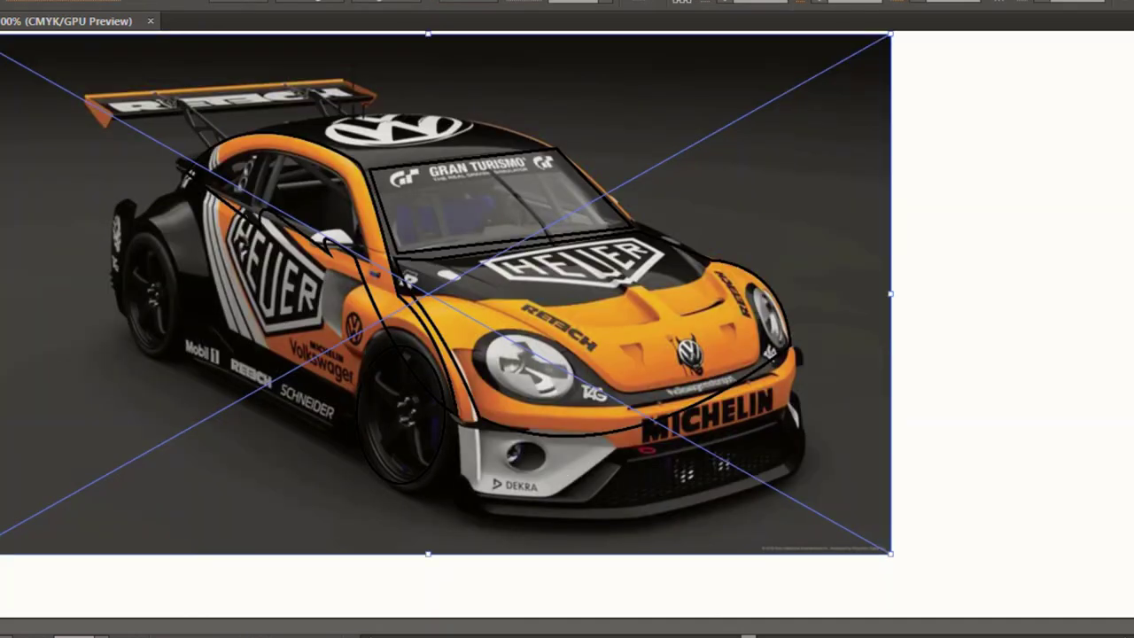
key("ctrl+z")
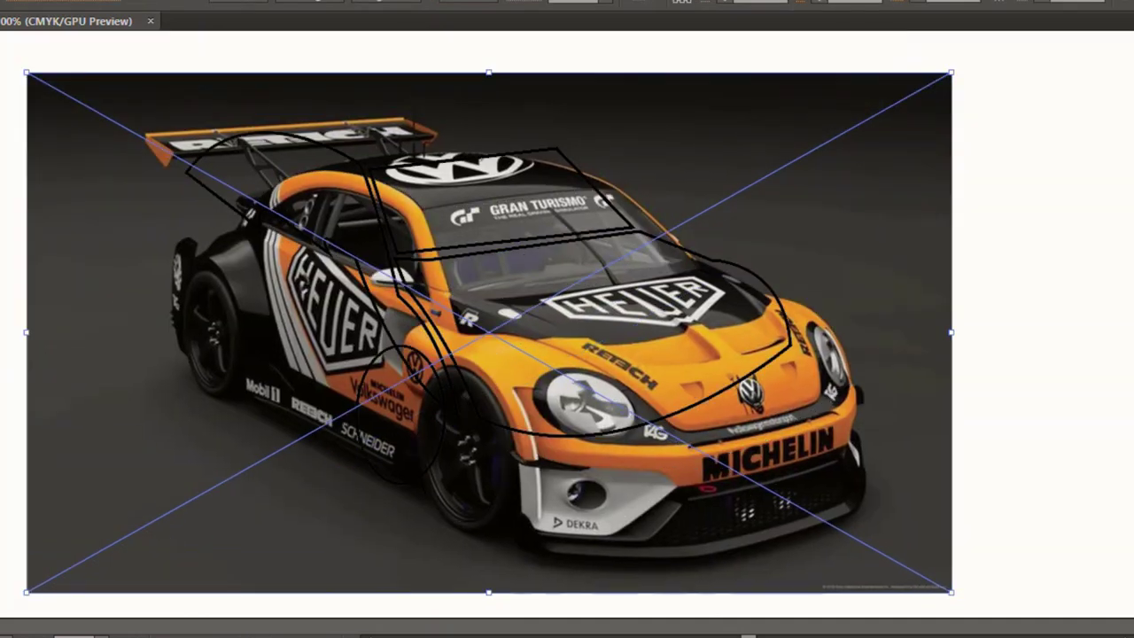
key("ctrl+shift+z")
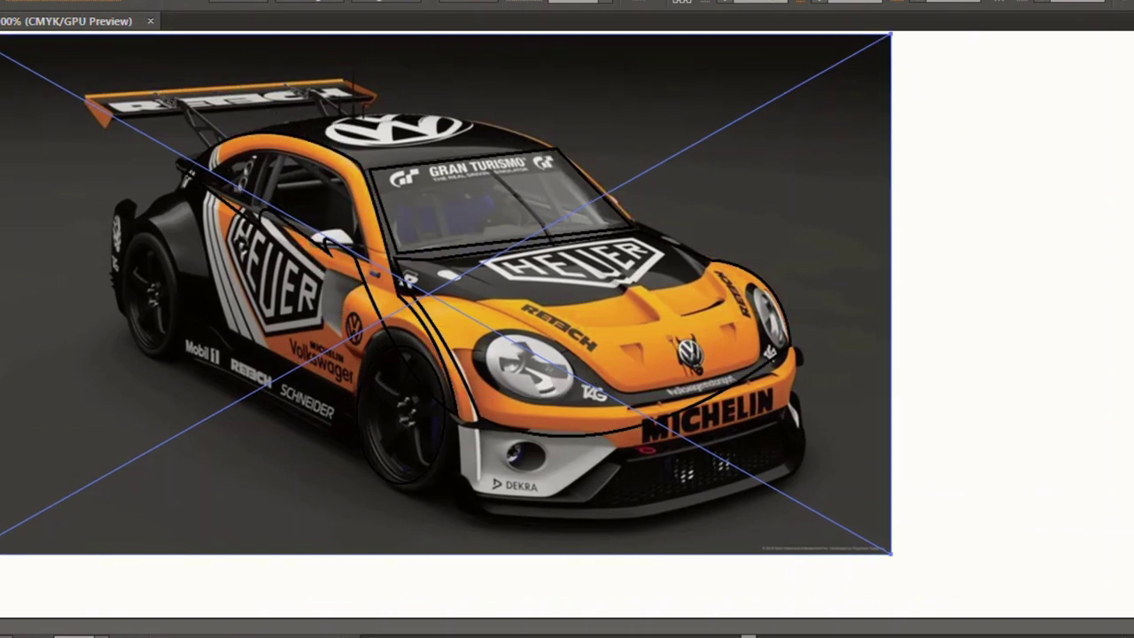
key("ctrl+shift+a")
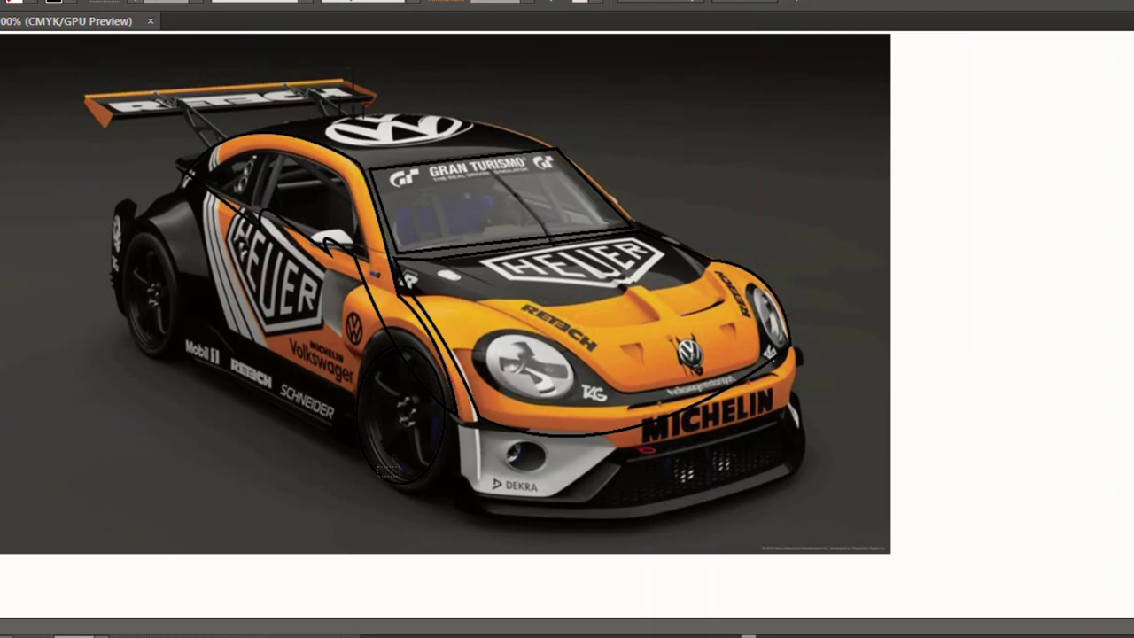
Drag a copy of the front-wheel ellipse over the rear wheel.
left_click(398, 483)
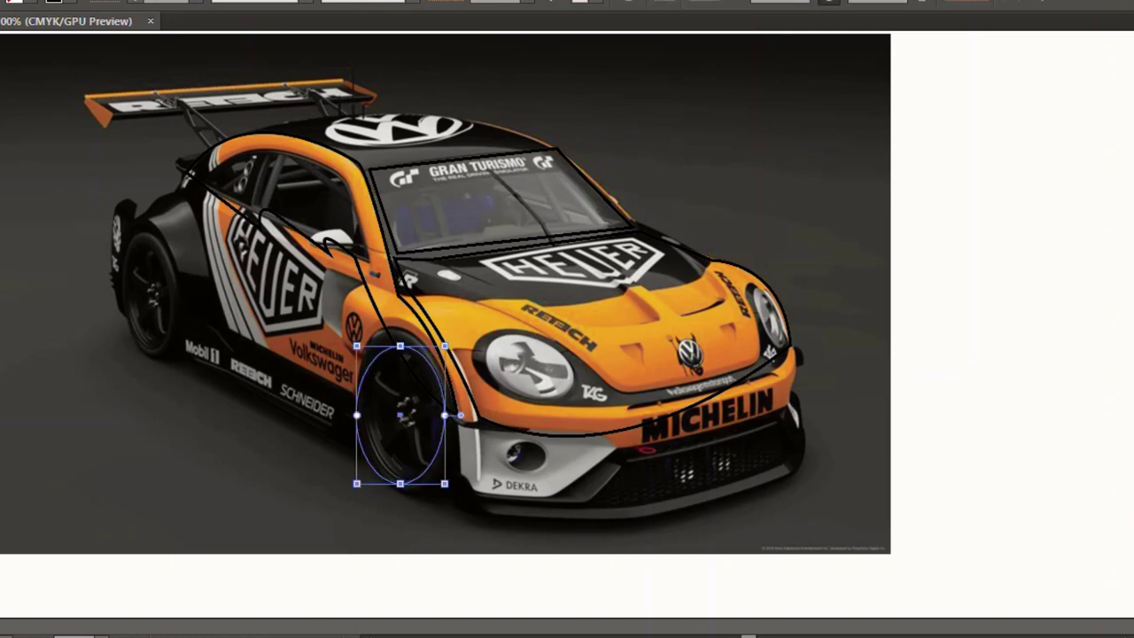
key("ctrl+shift+a")
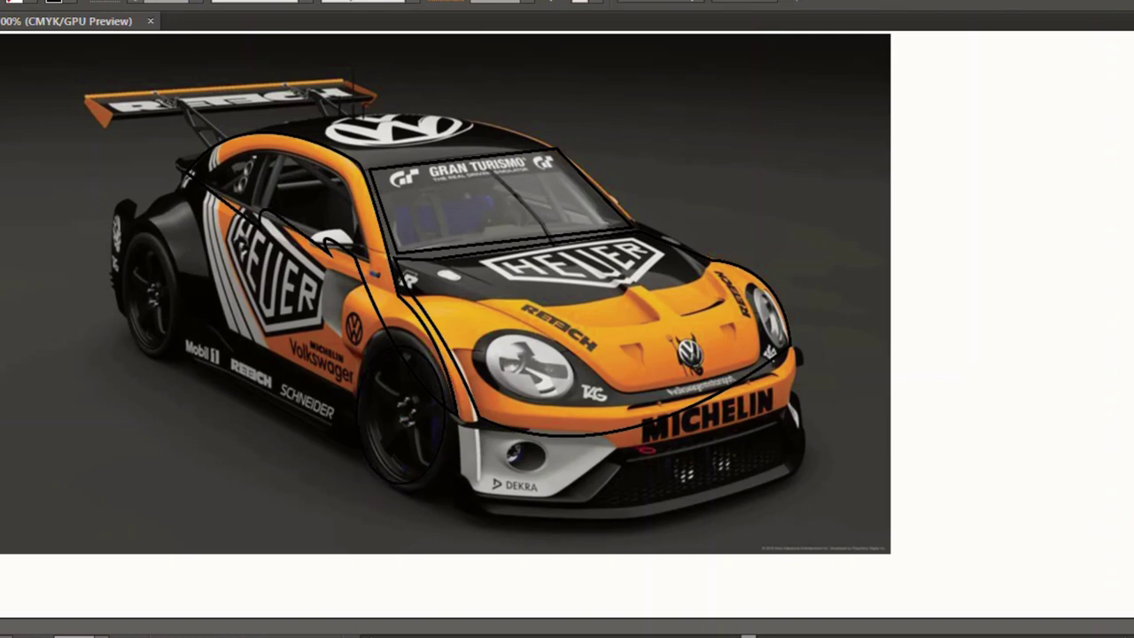
left_click_drag(401, 484, 294, 548)
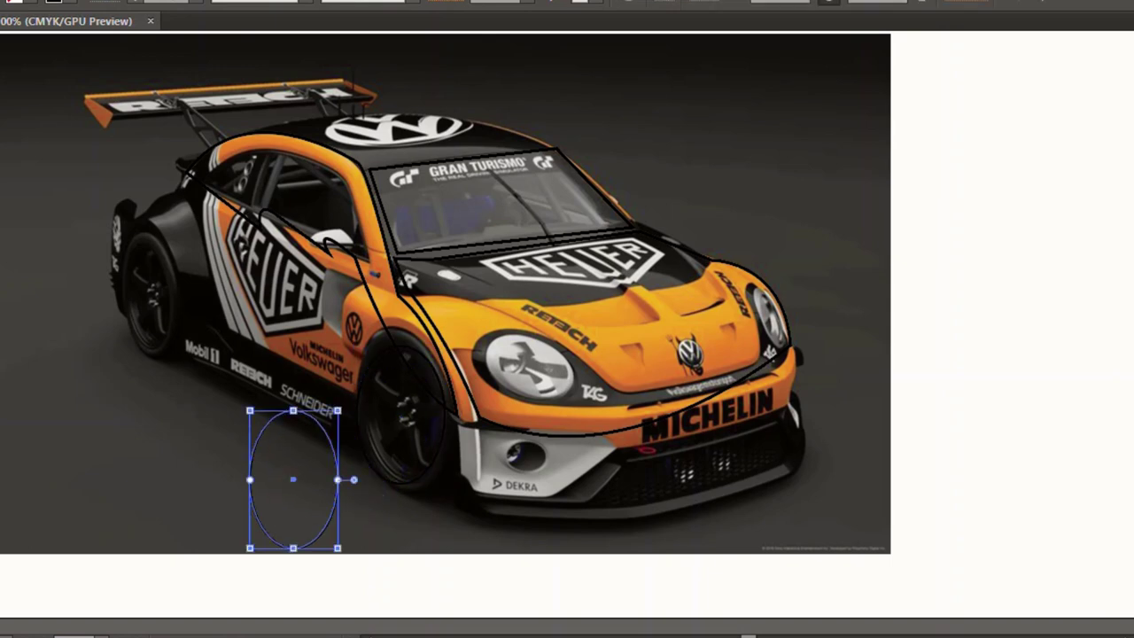
left_click_drag(293, 548, 145, 373)
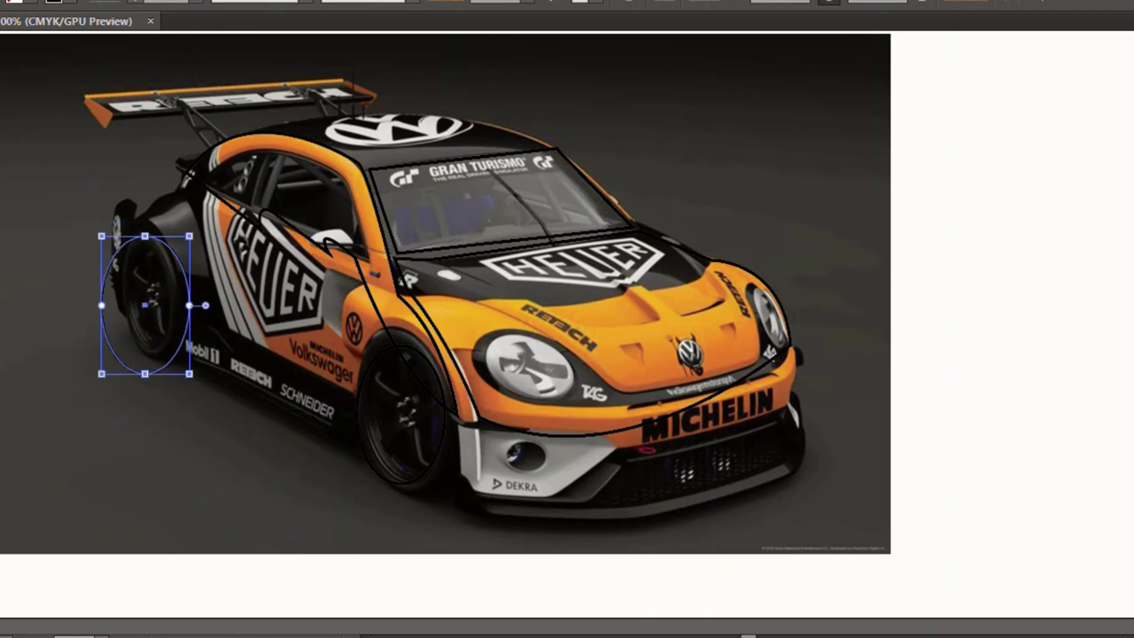
left_click(180, 363)
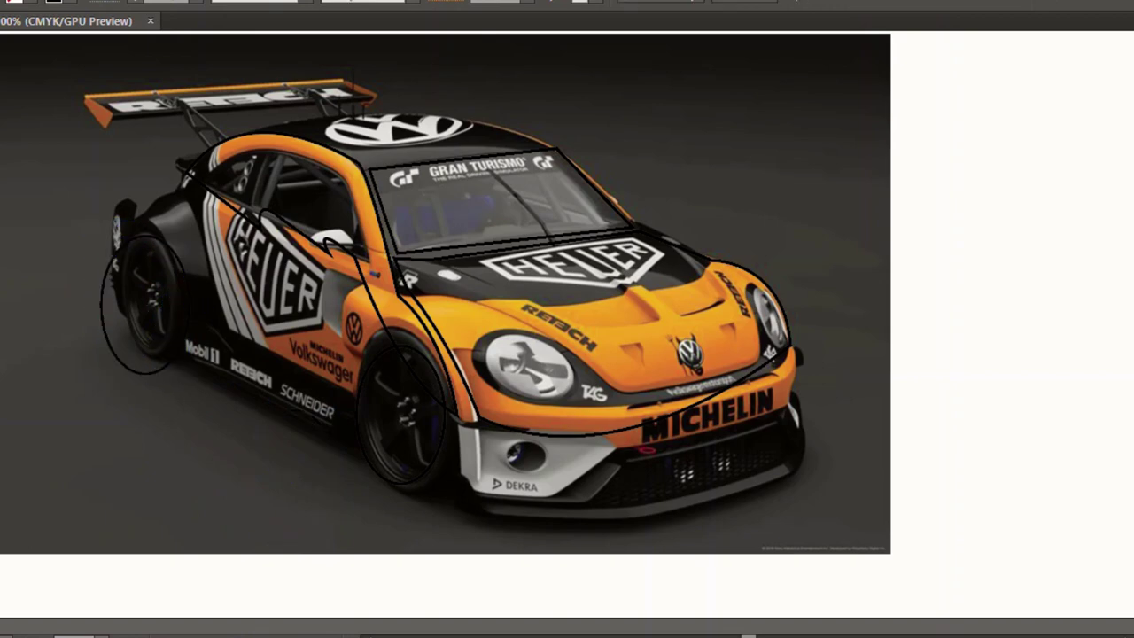
left_click_drag(167, 337, 179, 363)
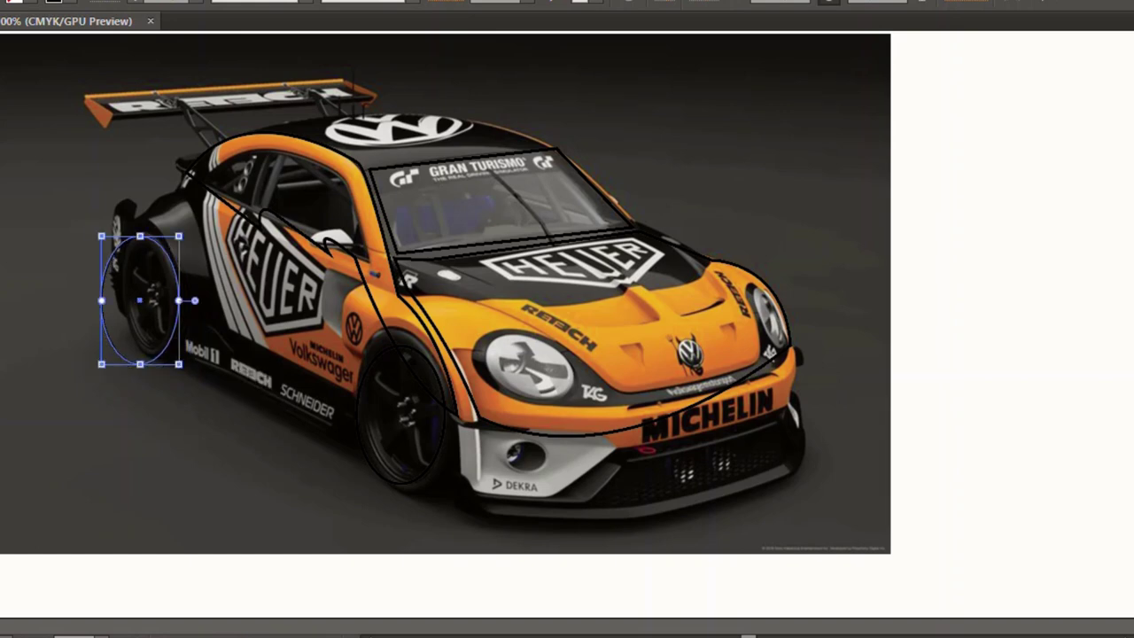
key("ctrl+shift+a")
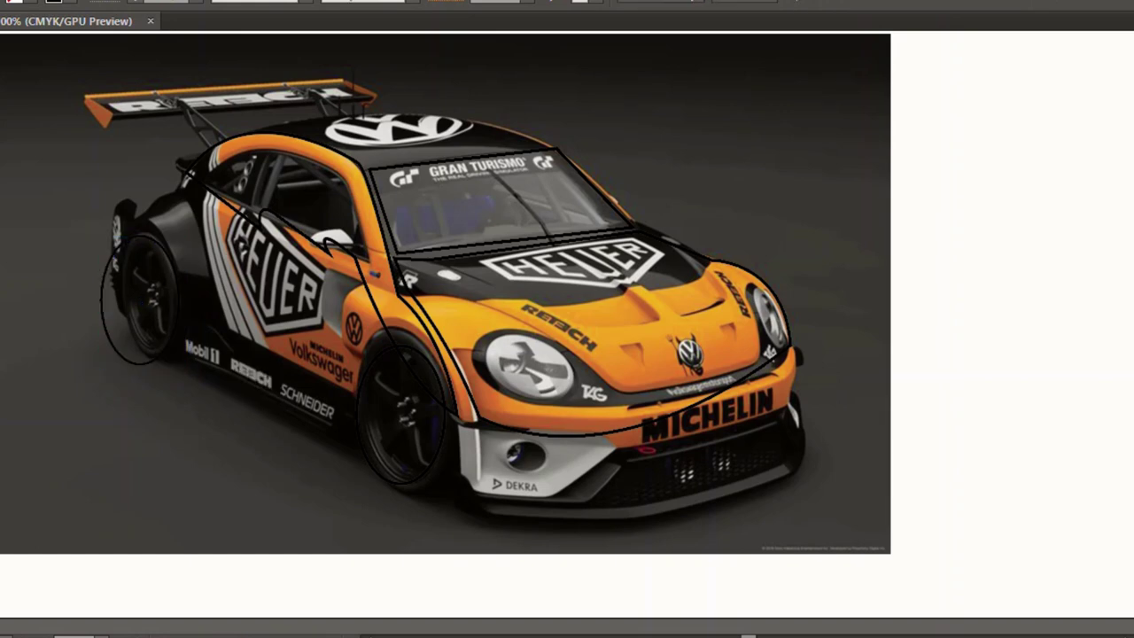
left_click(103, 293)
Redraw a narrow upright ellipse fitted to the rear tyre with the Ellipse tool.
key("l")
left_click_drag(128, 282, 173, 355)
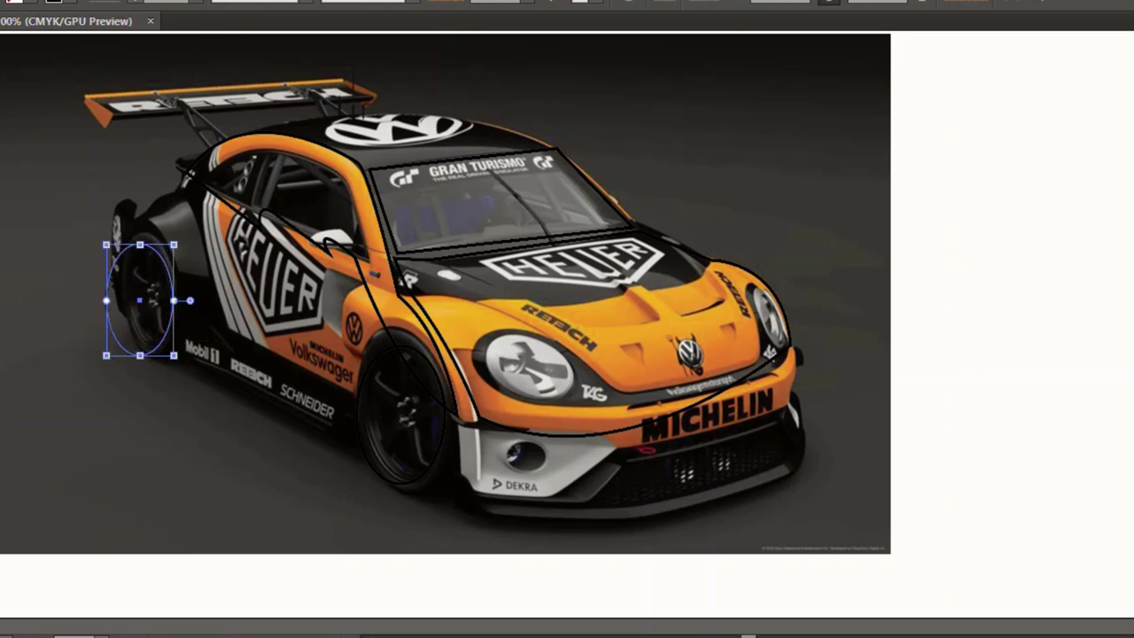
left_click_drag(106, 245, 123, 229)
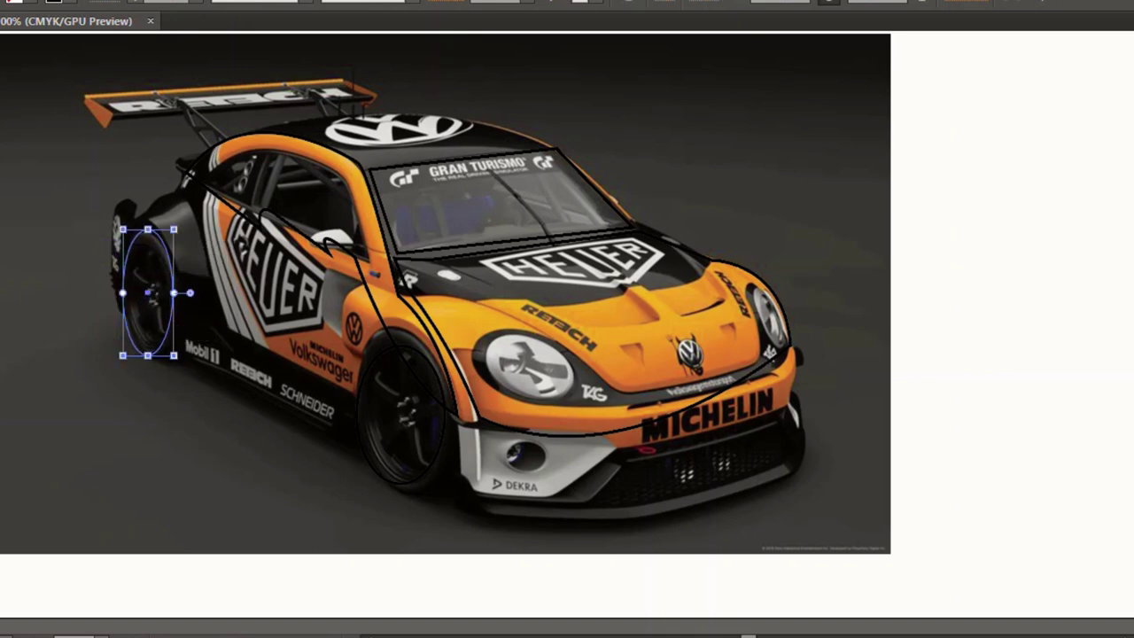
left_click_drag(173, 230, 172, 239)
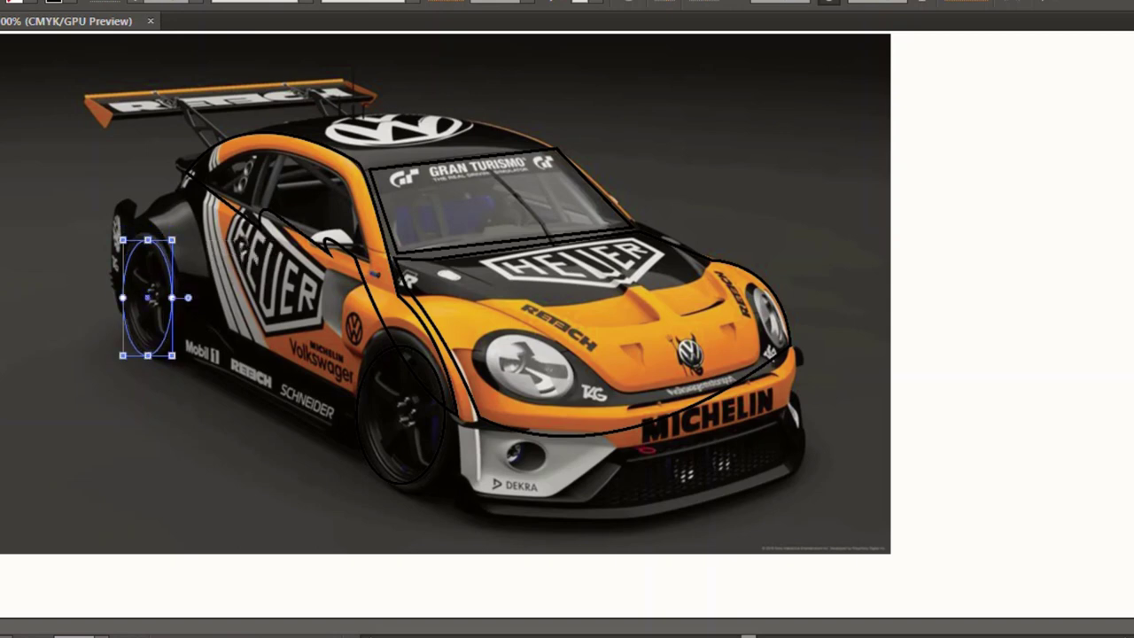
key("Delete")
left_click_drag(122, 239, 172, 355)
left_click_drag(122, 239, 172, 355)
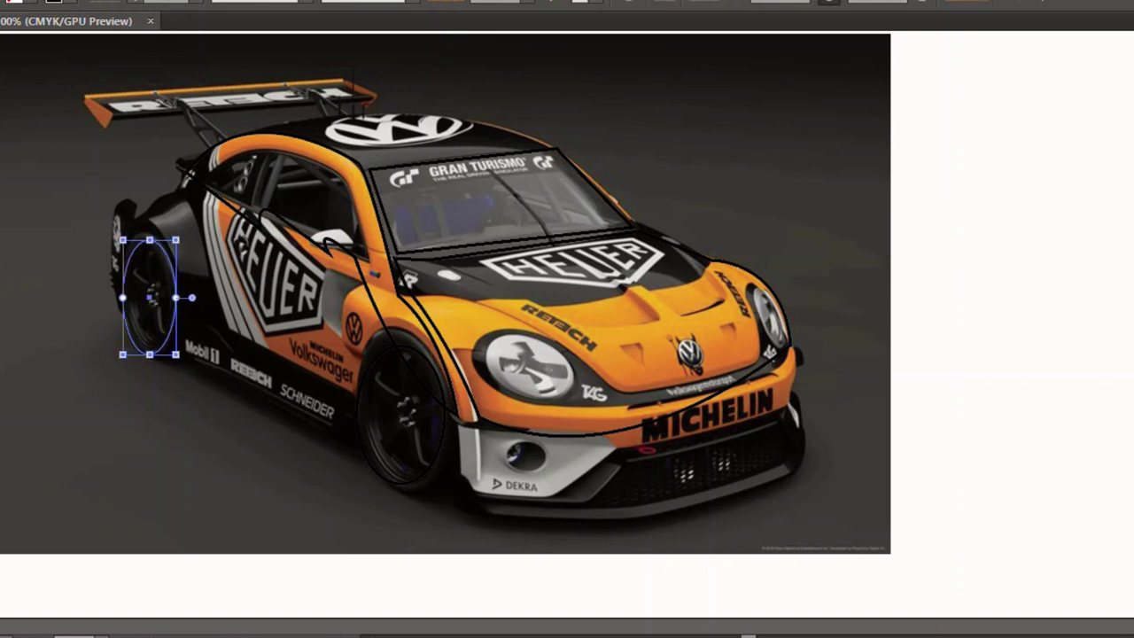
key("ctrl+z")
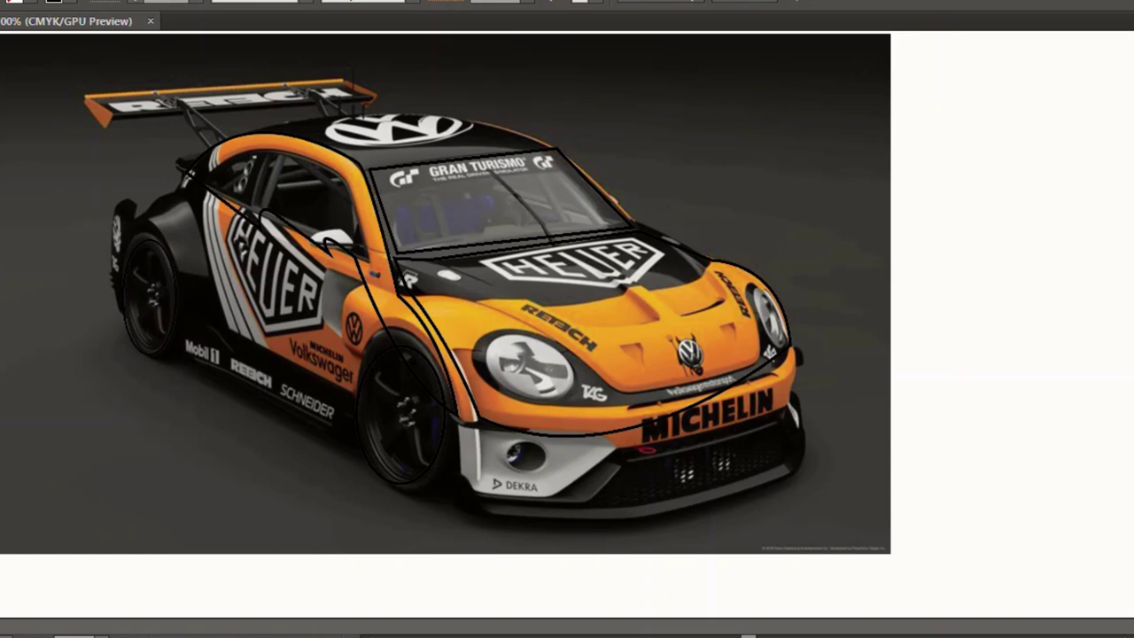
Trace the side window as a closed Pen outline with one curved edge.
left_click(196, 206)
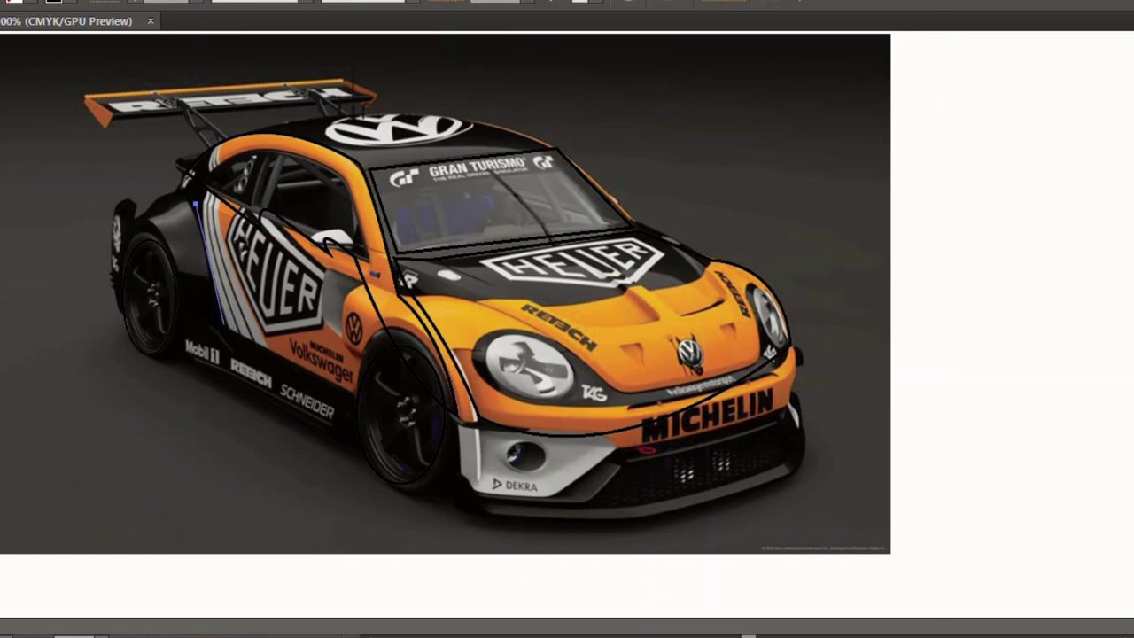
left_click(224, 332)
left_click(354, 390)
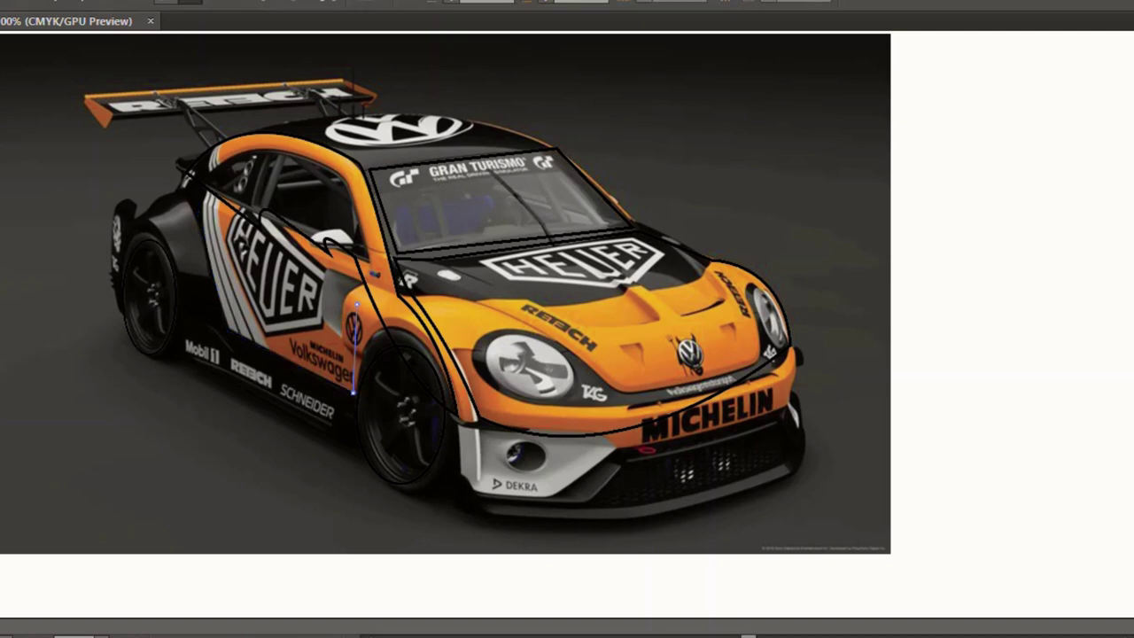
left_click(355, 301)
left_click_drag(264, 277, 314, 342)
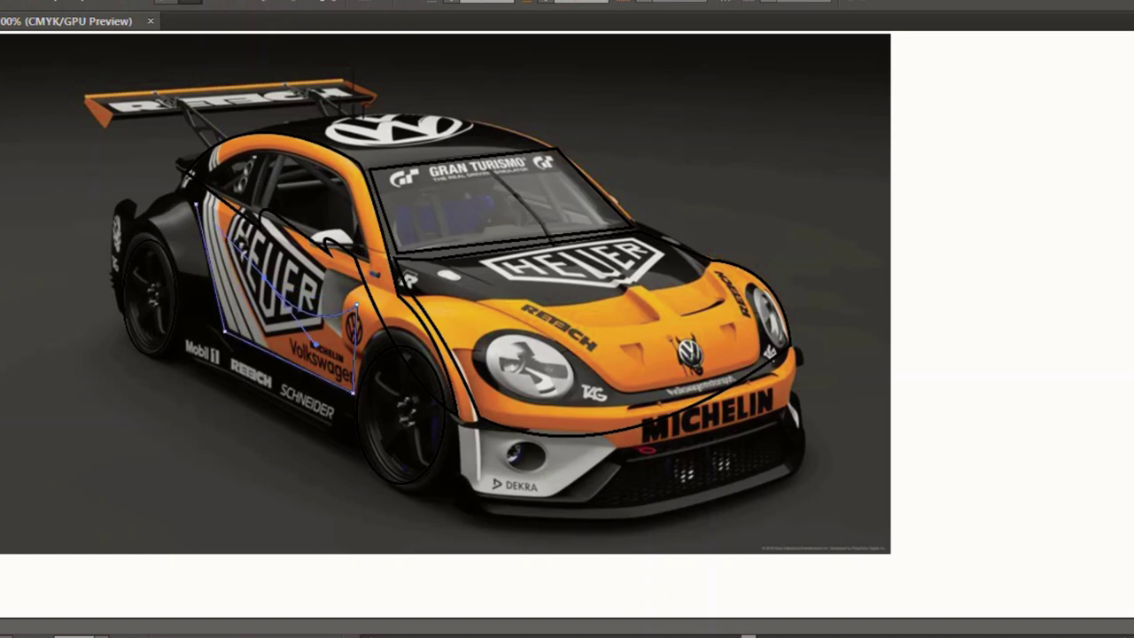
left_click(195, 206)
Deselect the outline and remove the car photo to review the tracing.
key("v")
key("ctrl+shift+a")
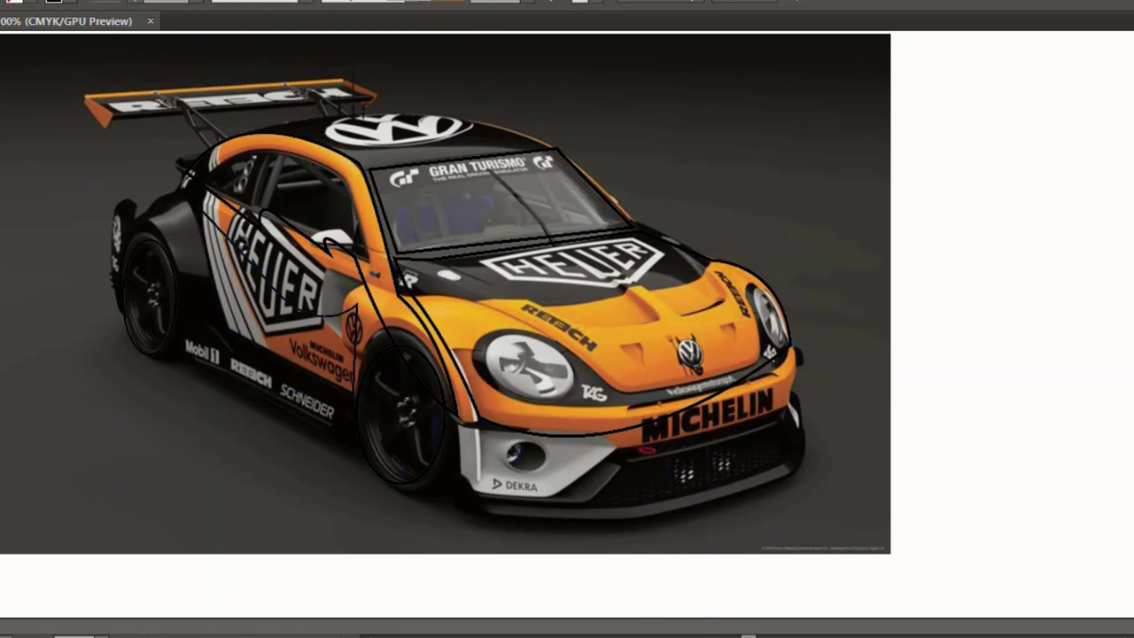
key("Delete")
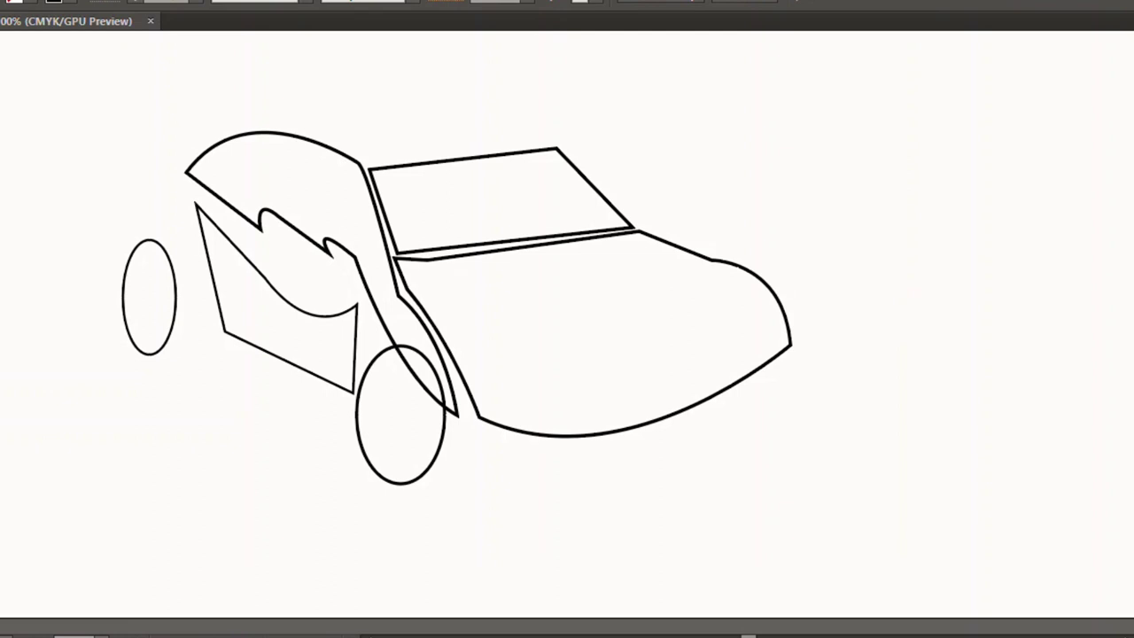
Restore the car photo behind the black outlines and deselect it.
key("ctrl+z")
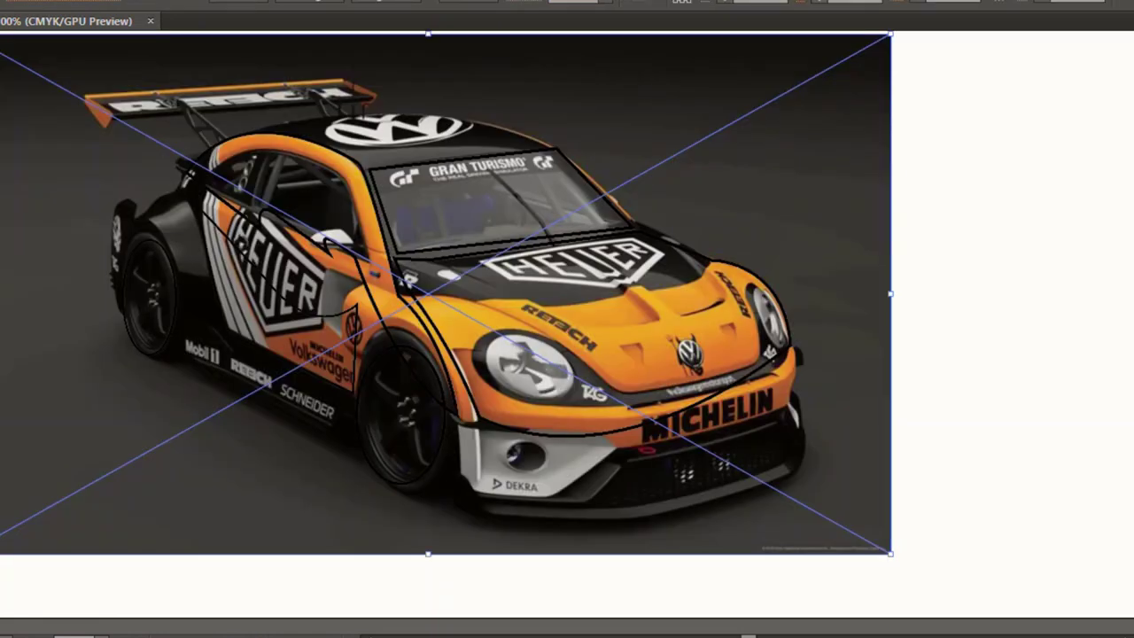
key("ctrl+shift+a")
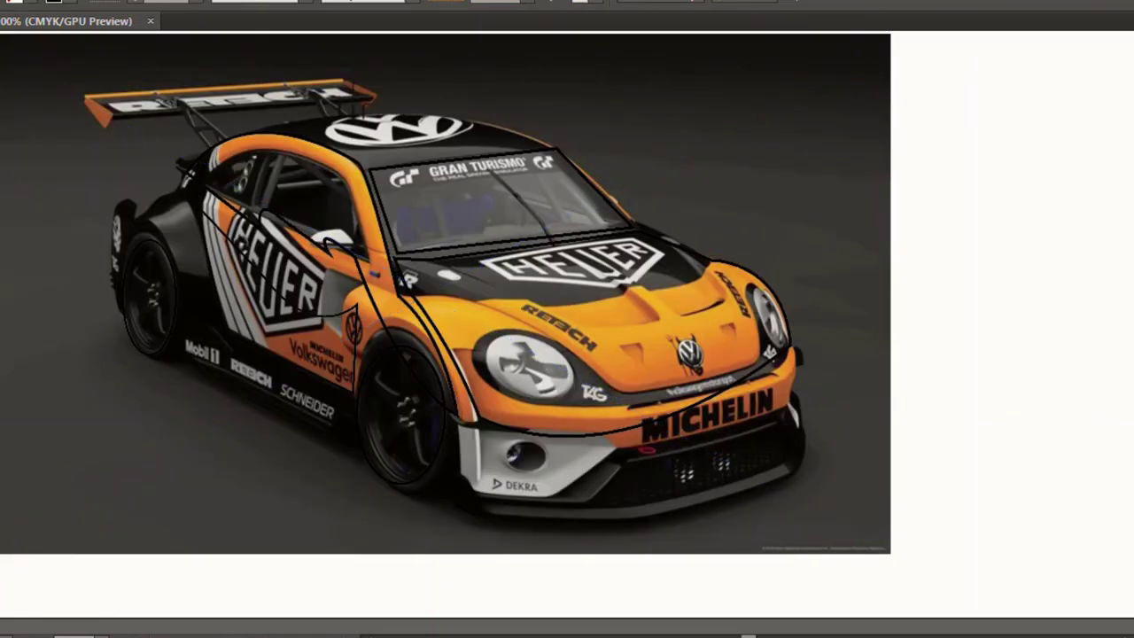
Trace an arched roof-top curve from the rear down to the windshield top.
left_click(244, 130)
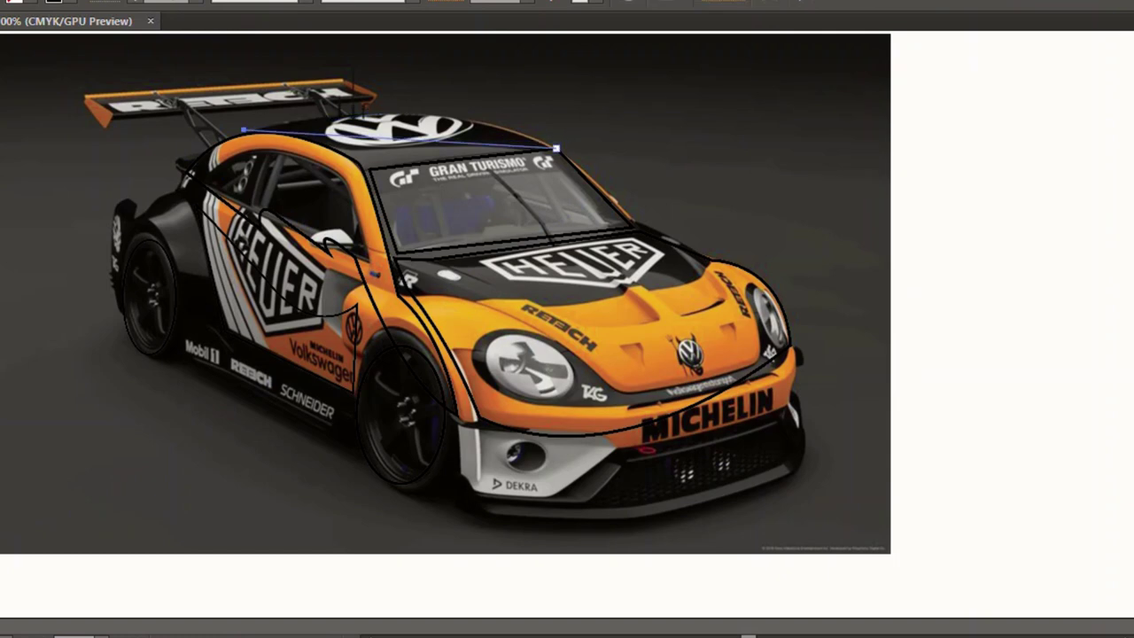
left_click_drag(550, 143, 683, 211)
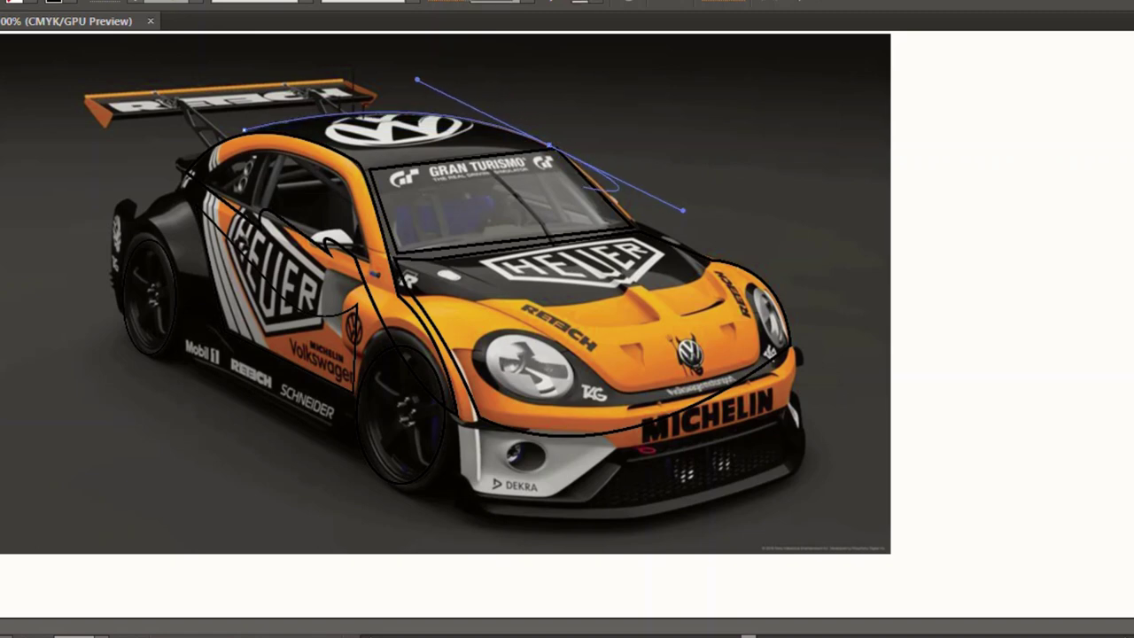
left_click(550, 143)
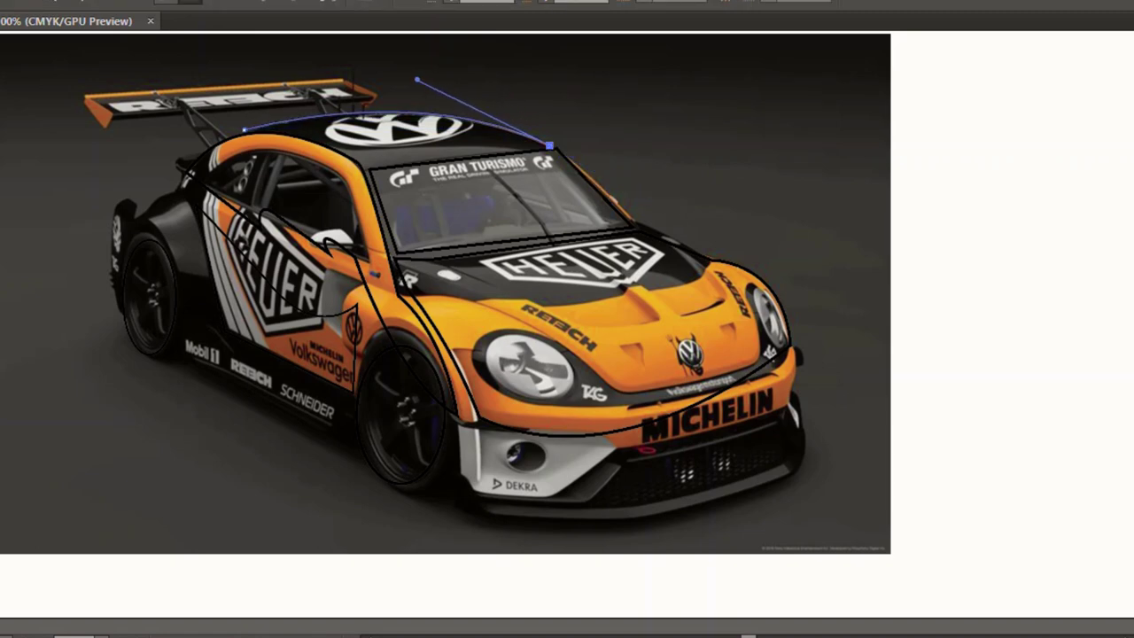
left_click(368, 165)
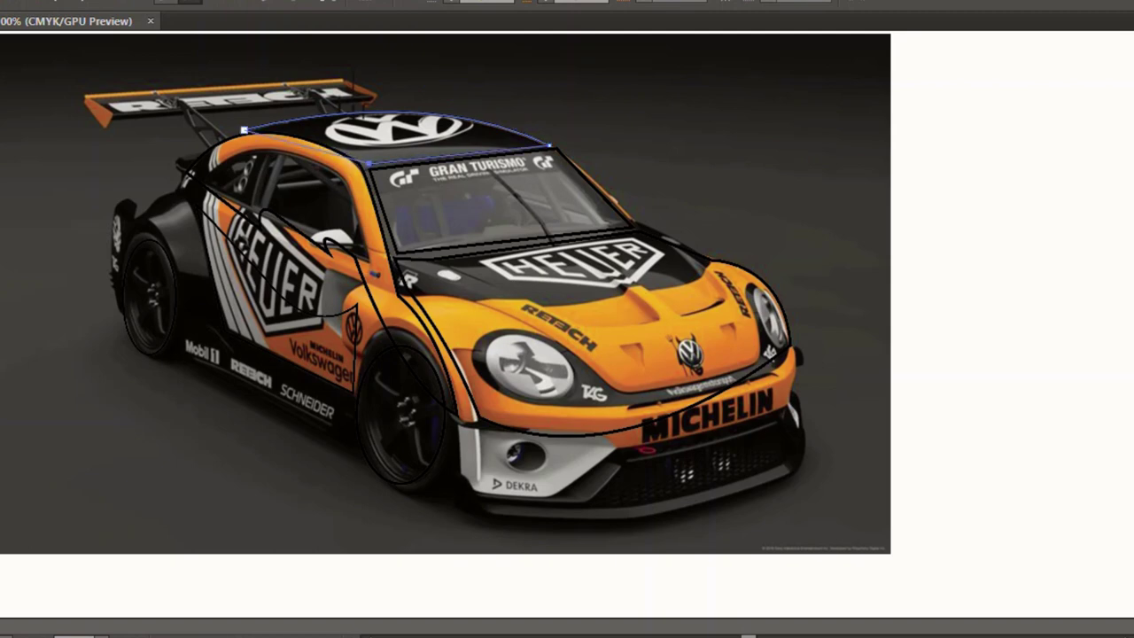
left_click(244, 130)
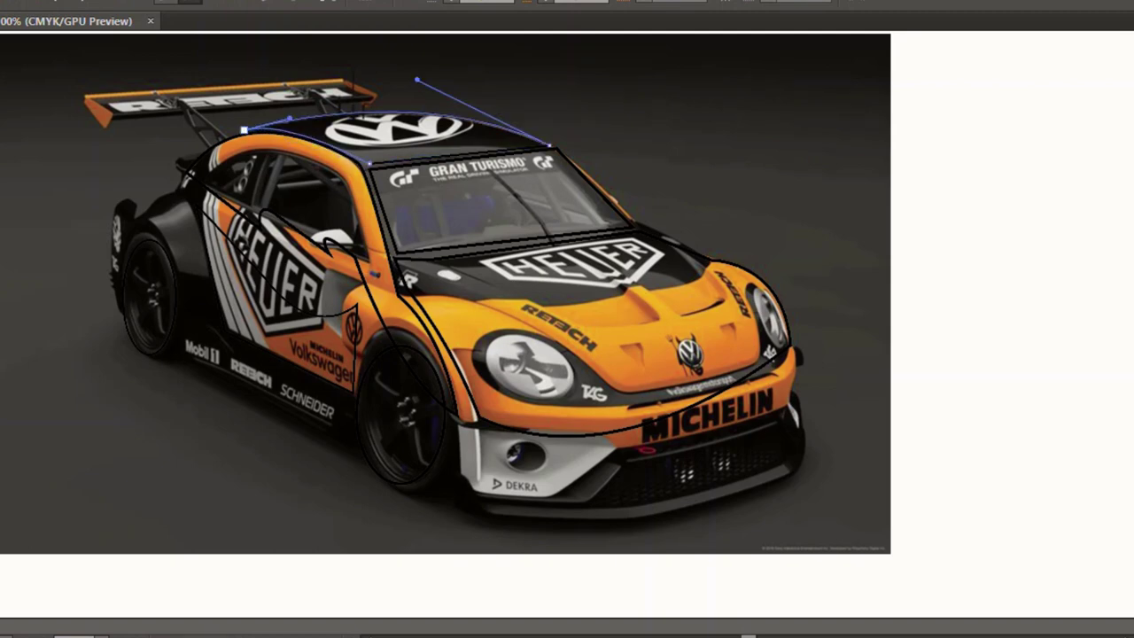
left_click(244, 131)
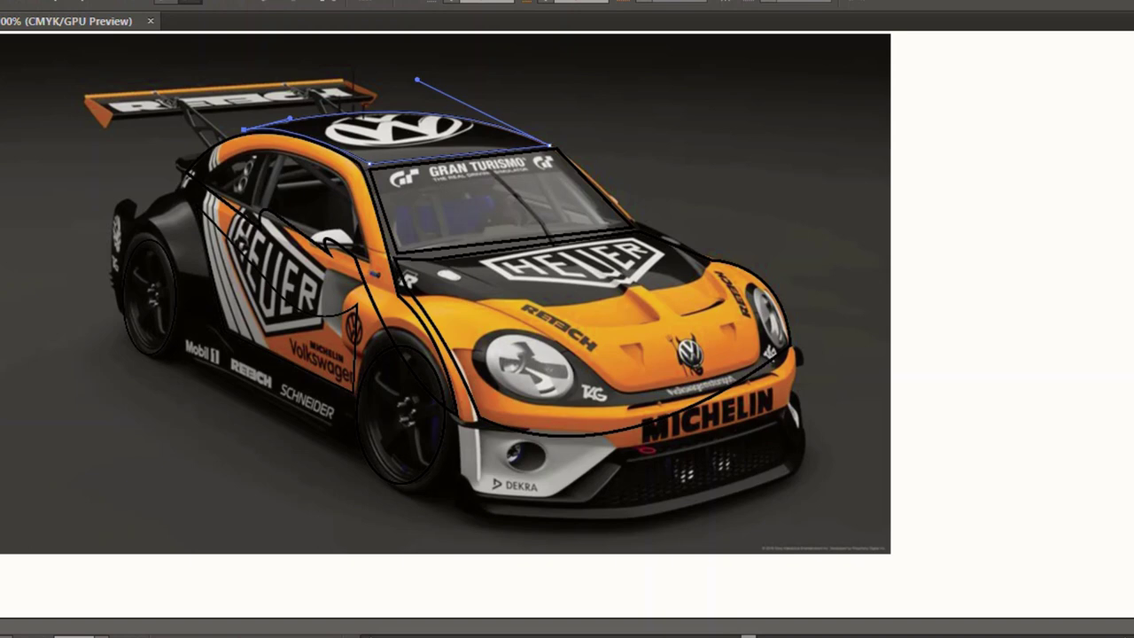
Deselect the roof and hide the car photo to show only outlines.
key("v")
key("ctrl+shift+a")
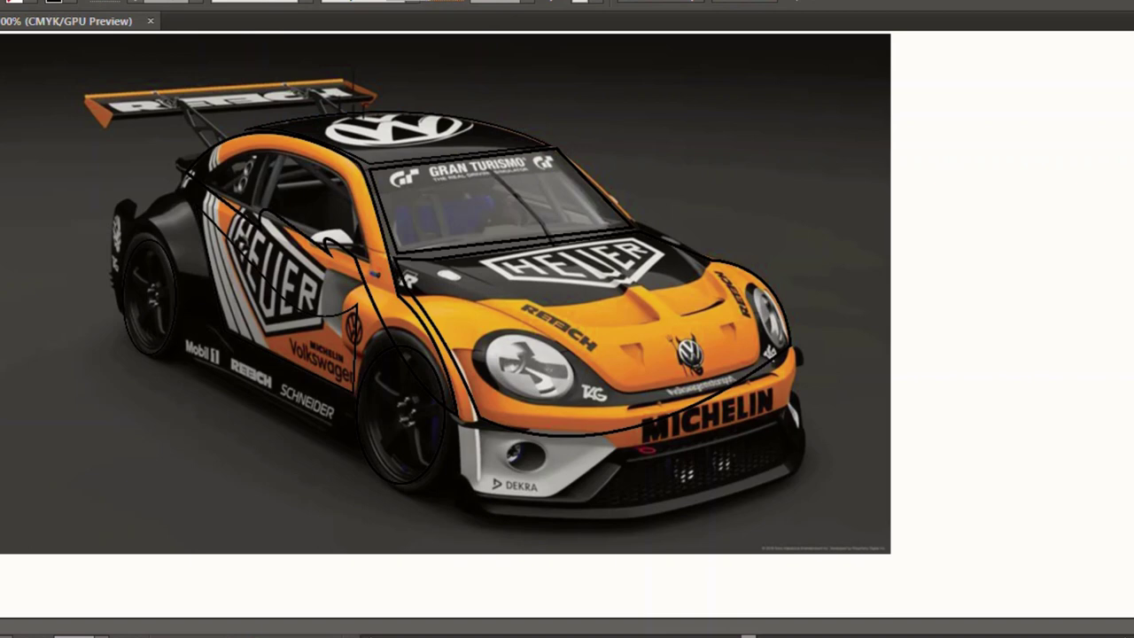
left_click(443, 496)
key("Delete")
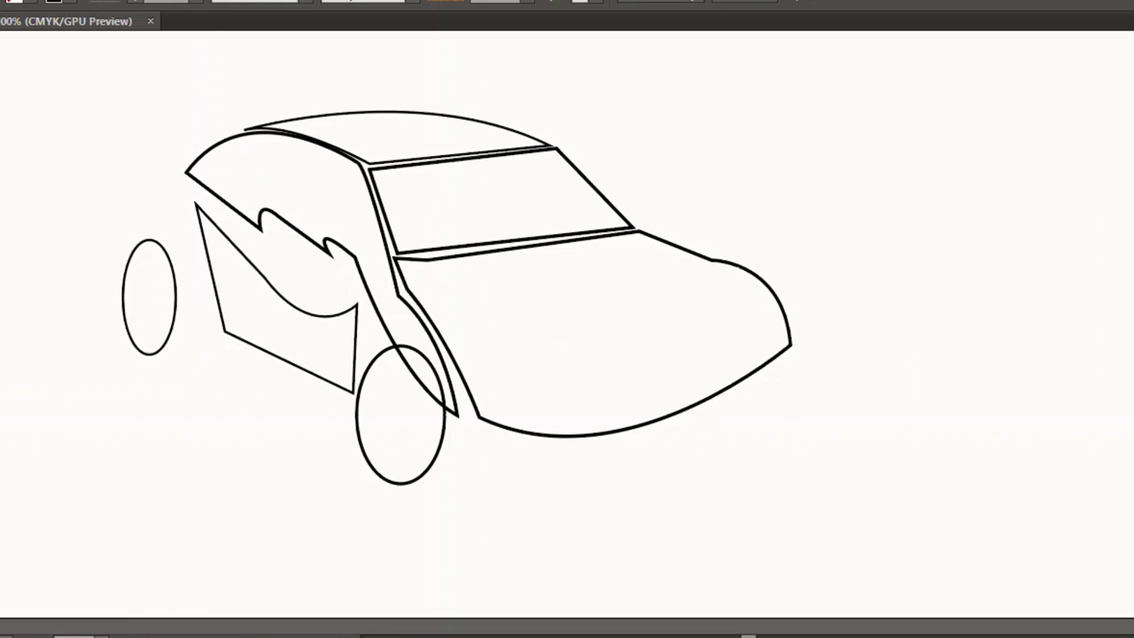
Show the hidden Beetle photo again beneath the outlines and deselect everything.
left_click_drag(587, 395, 638, 479)
key("ctrl+shift+a")
key("ctrl+alt+3")
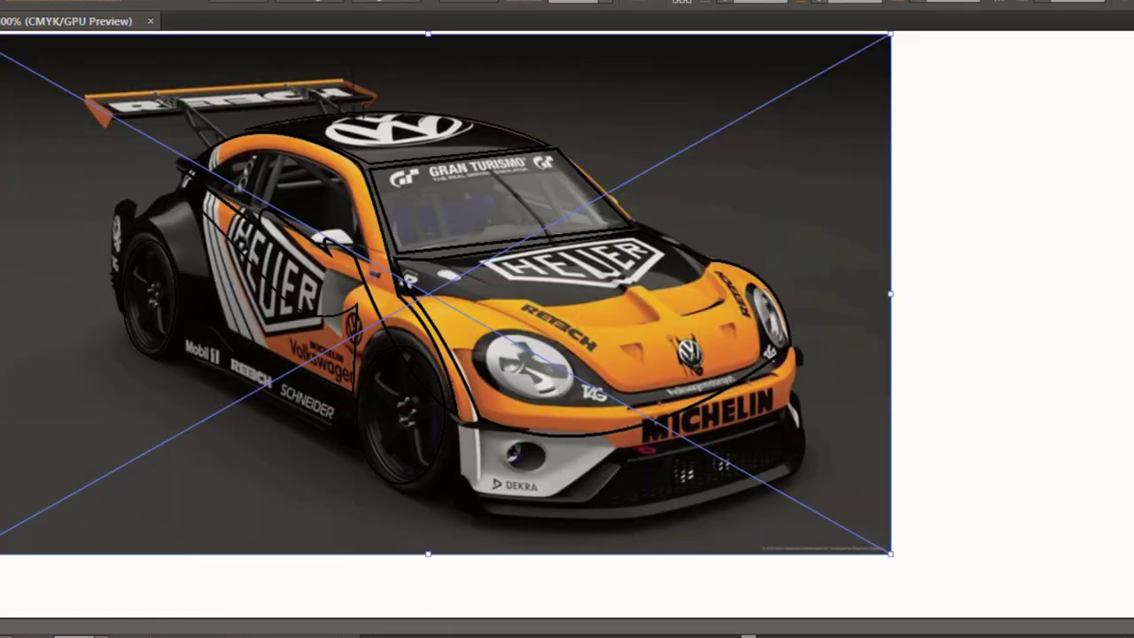
key("ctrl+shift+a")
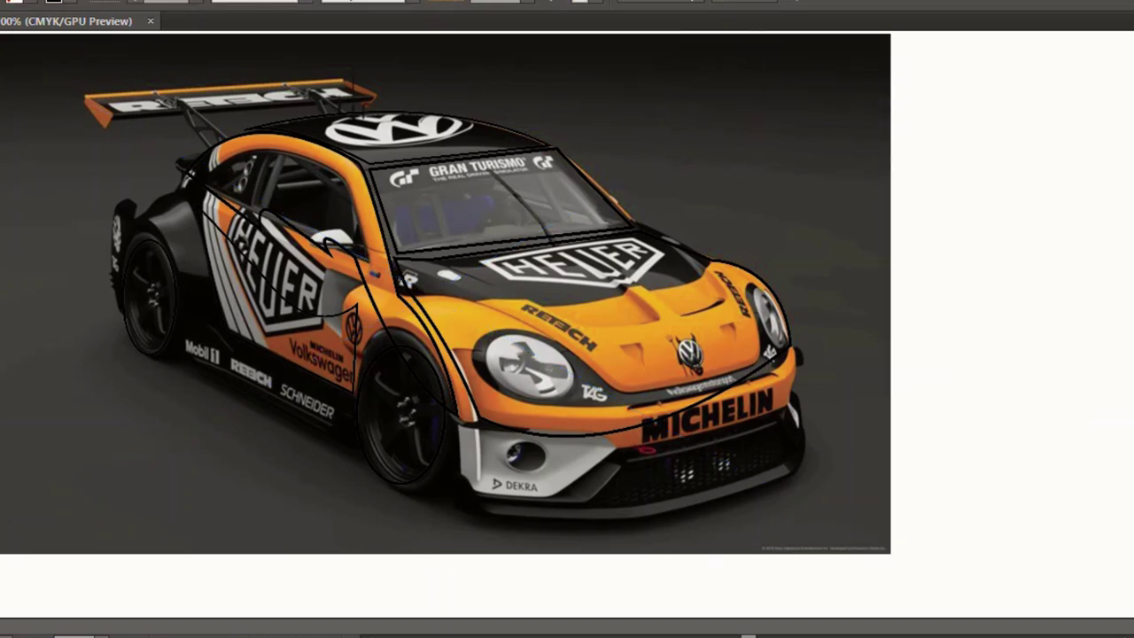
left_click(266, 213)
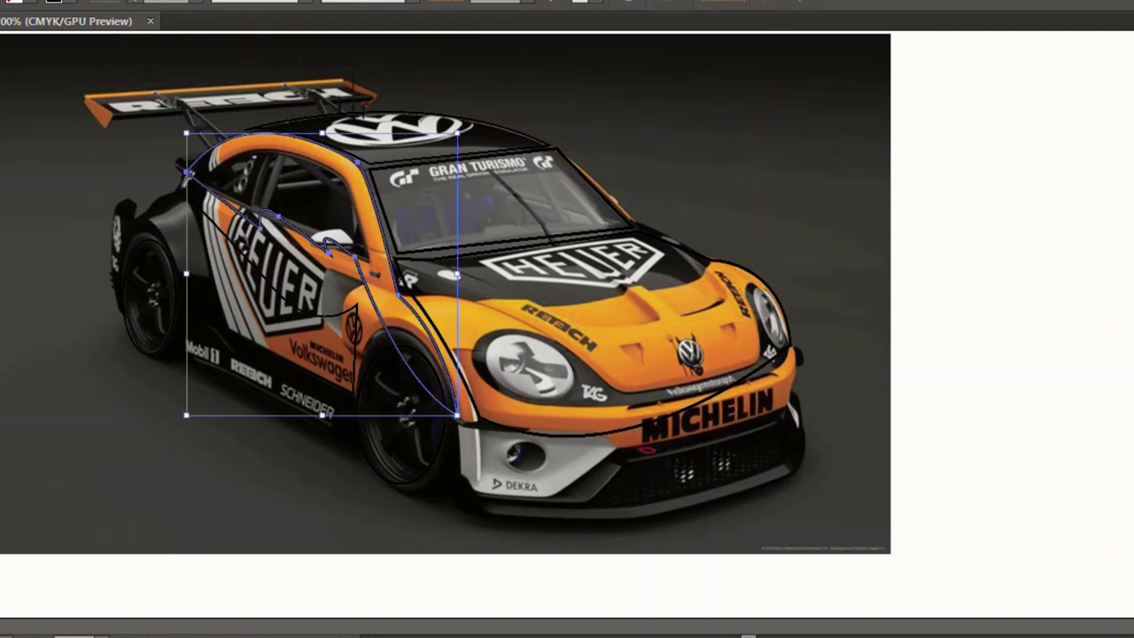
left_click(11, 3)
left_click(74, 83)
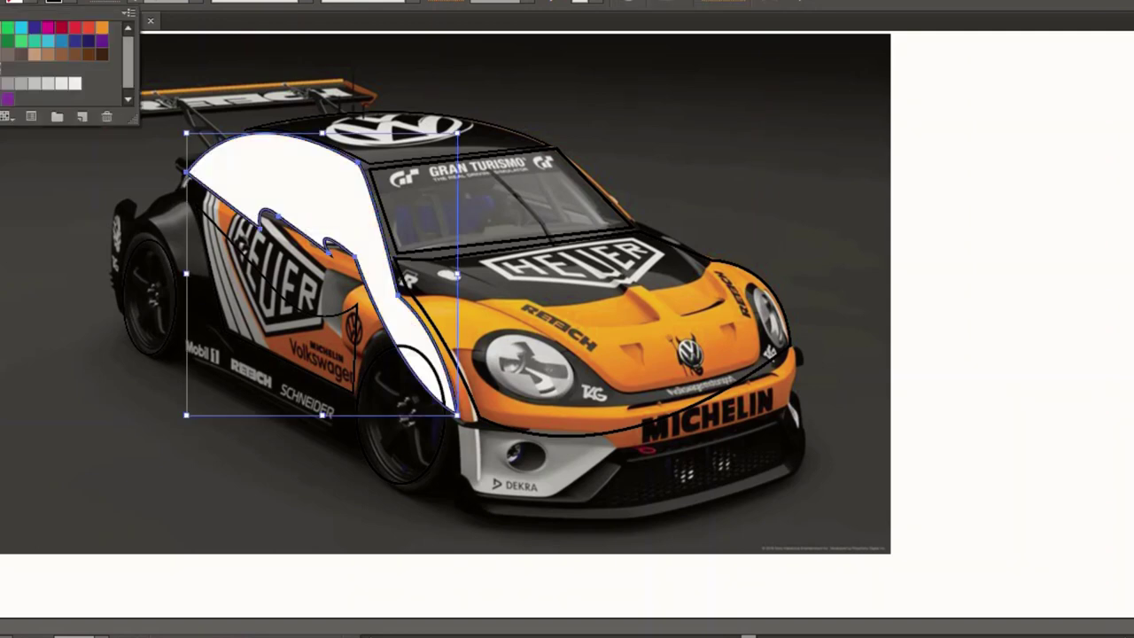
key("Escape")
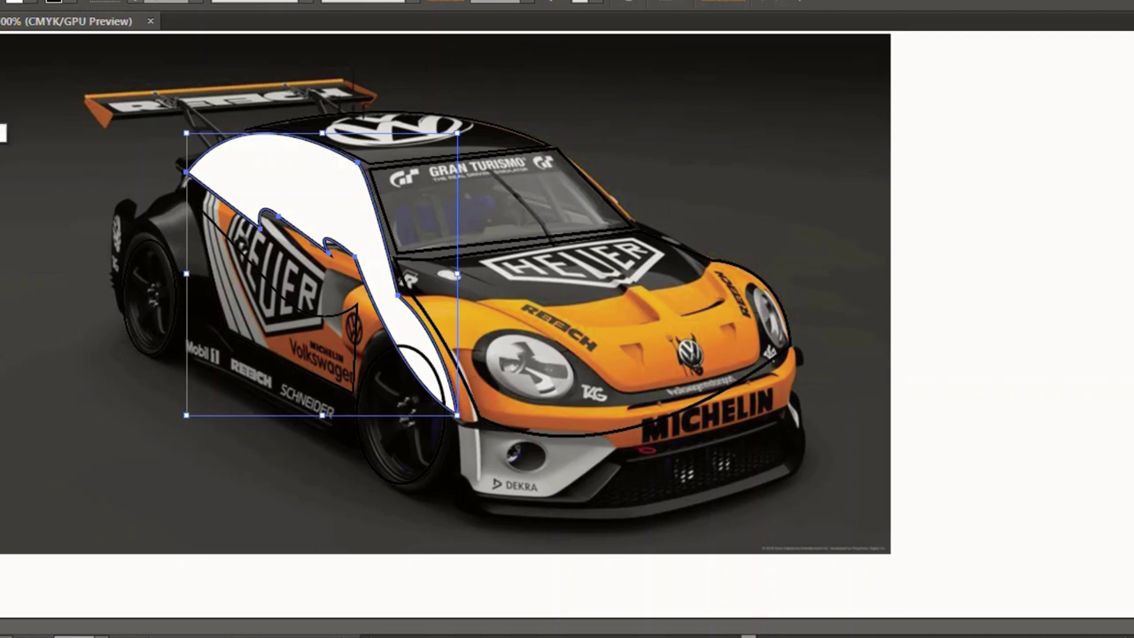
key("a")
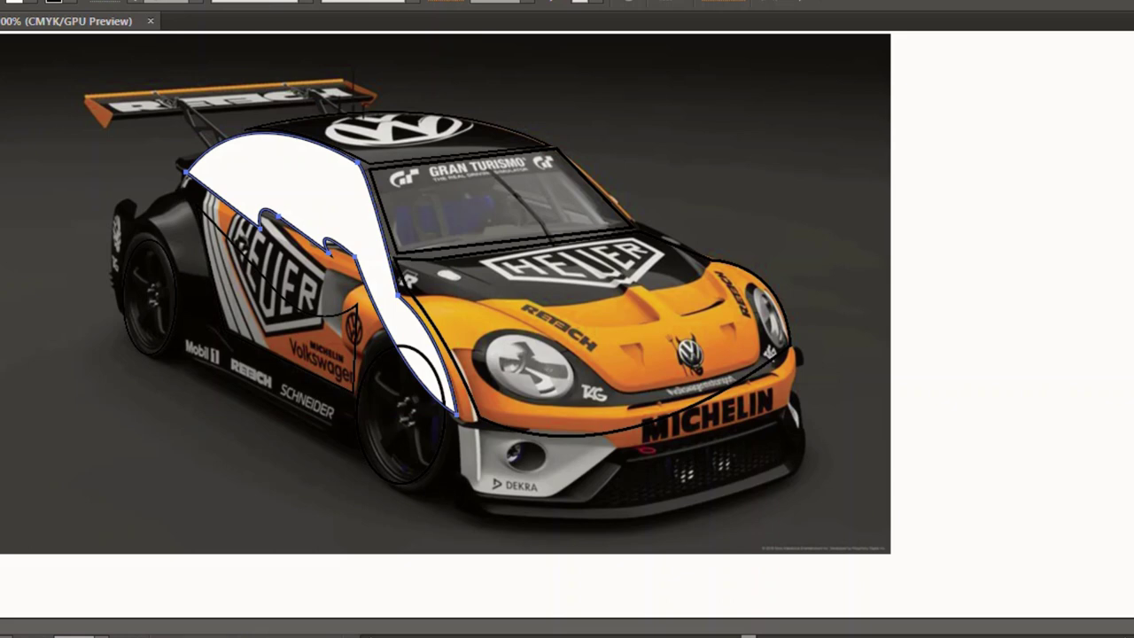
key("v")
key("slash")
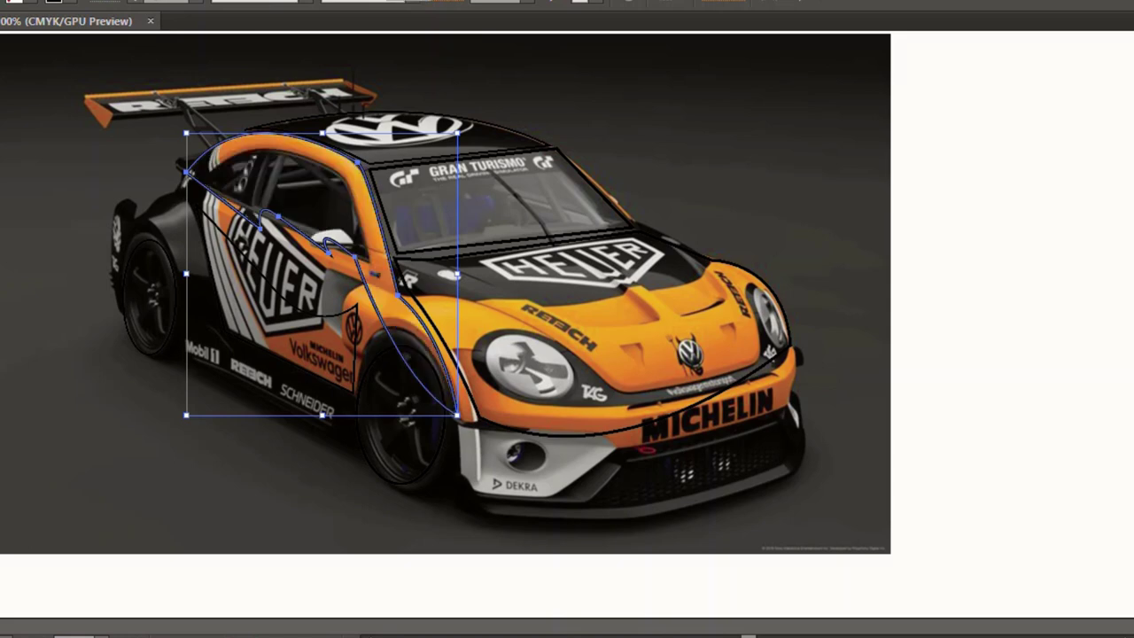
key("ctrl+alt+bracketleft")
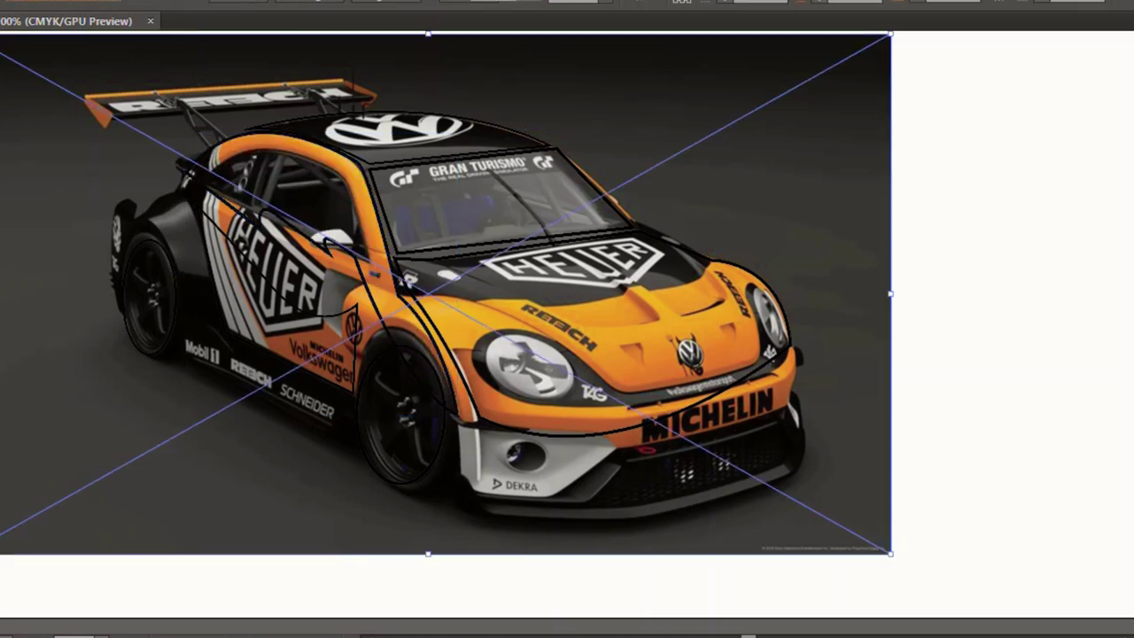
key("ctrl+shift+a")
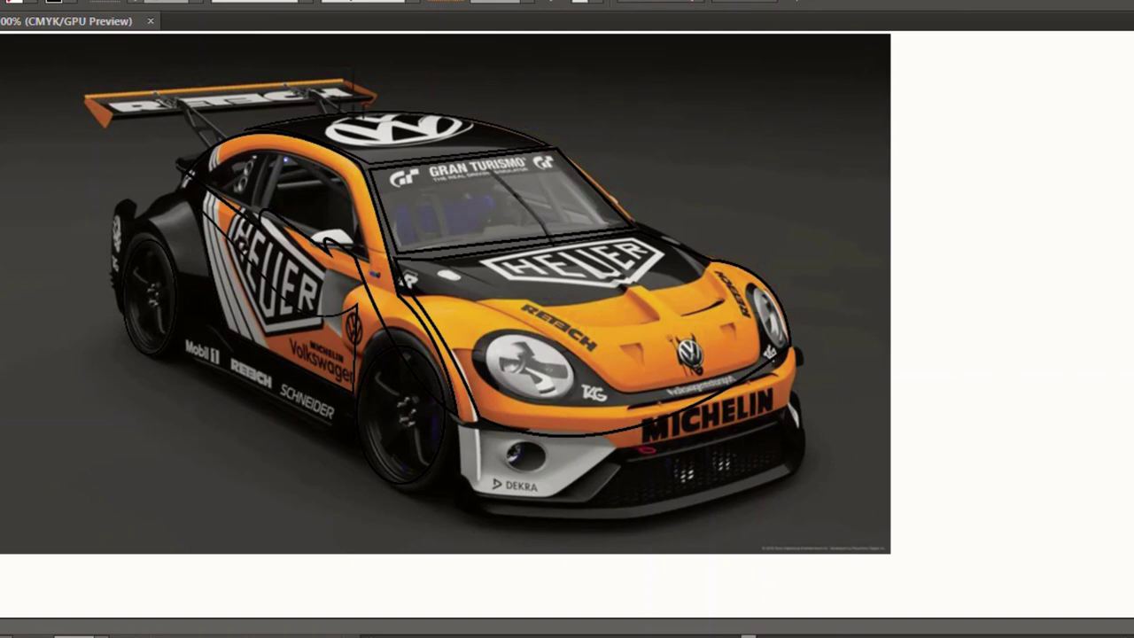
Trace the side window along the roofline, A-pillar and mirror as a closed path.
left_click(285, 160)
left_click(354, 202)
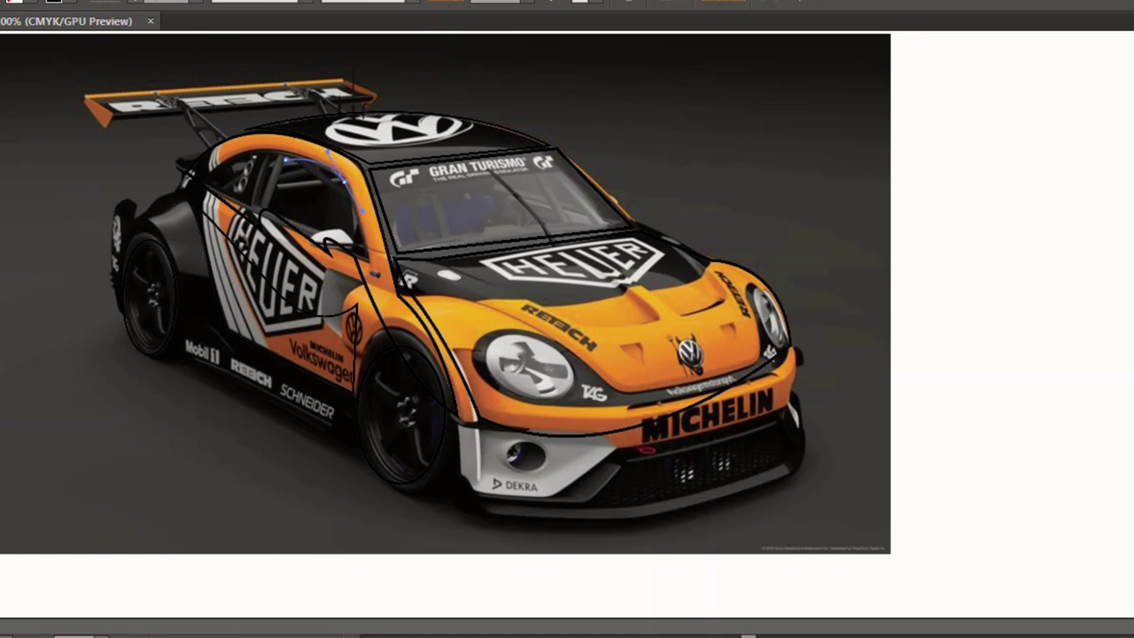
left_click_drag(354, 202, 347, 190)
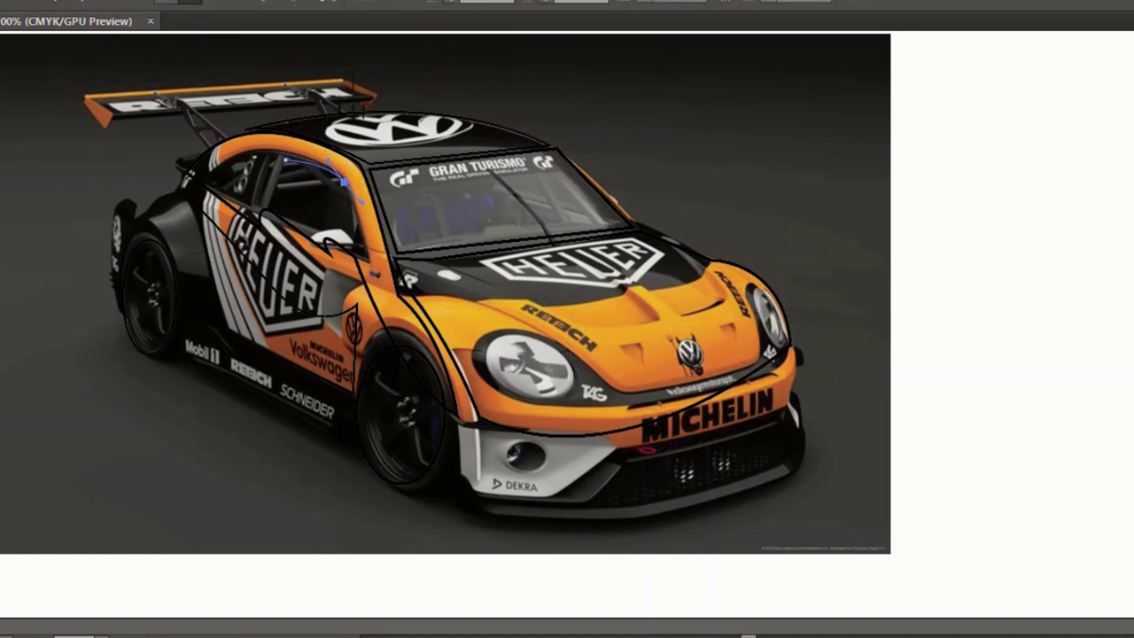
left_click_drag(366, 261, 310, 224)
left_click(327, 235)
left_click_drag(322, 236, 273, 211)
left_click(270, 213)
left_click(327, 162)
Reselect the side window outline and browse fill swatches and colour options for it.
key("v")
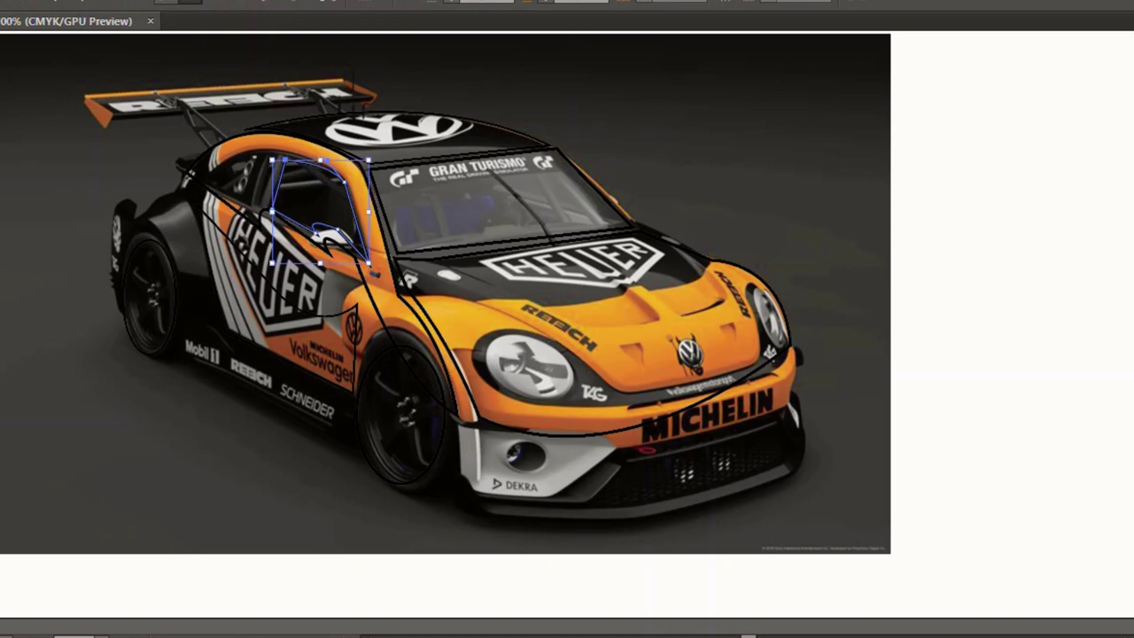
key("ctrl+shift+a")
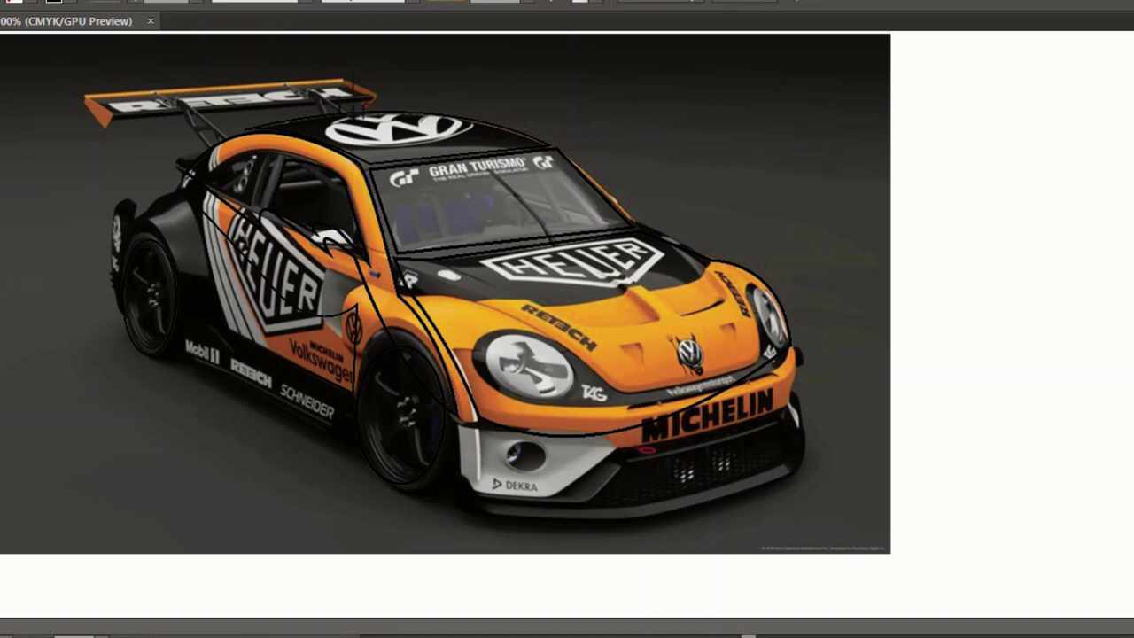
key("ctrl+z")
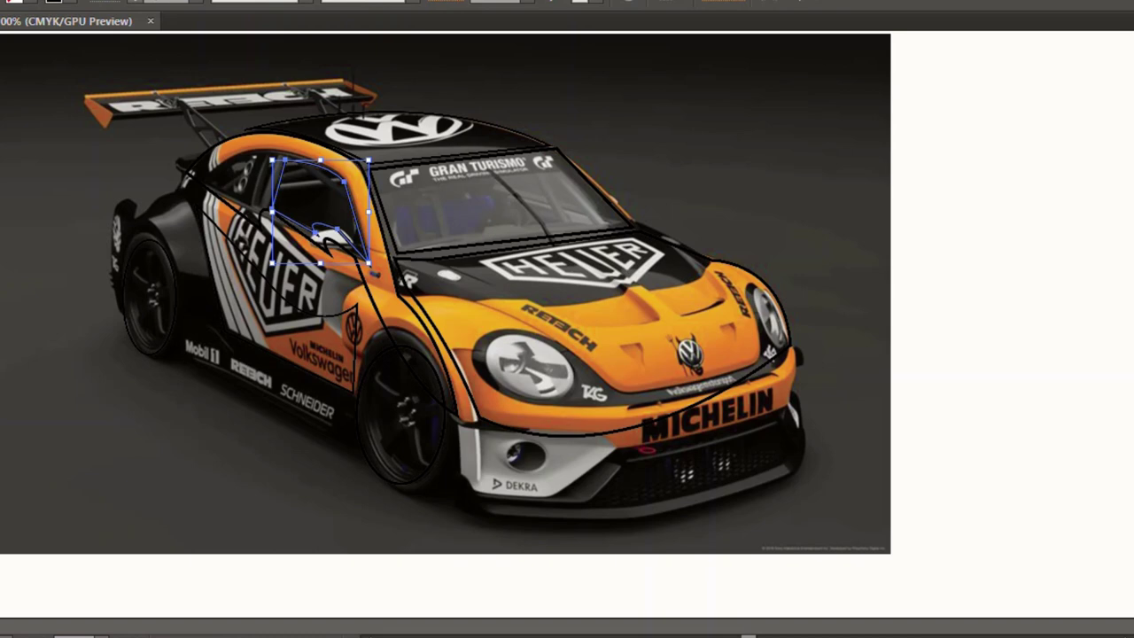
left_click(31, 2)
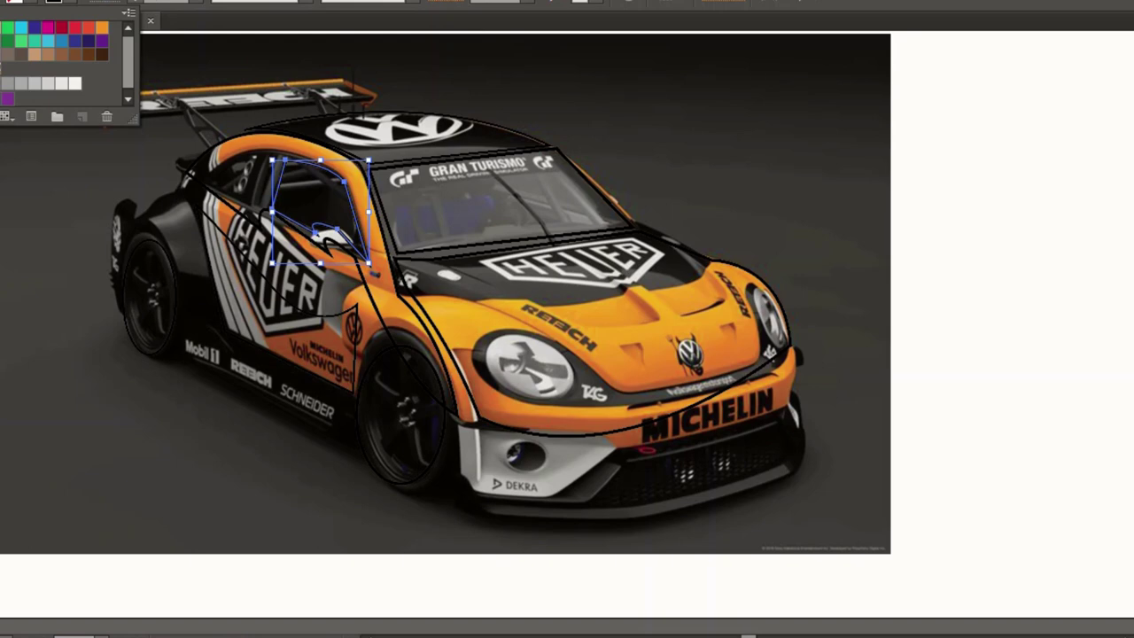
left_click(6, 116)
key("Escape")
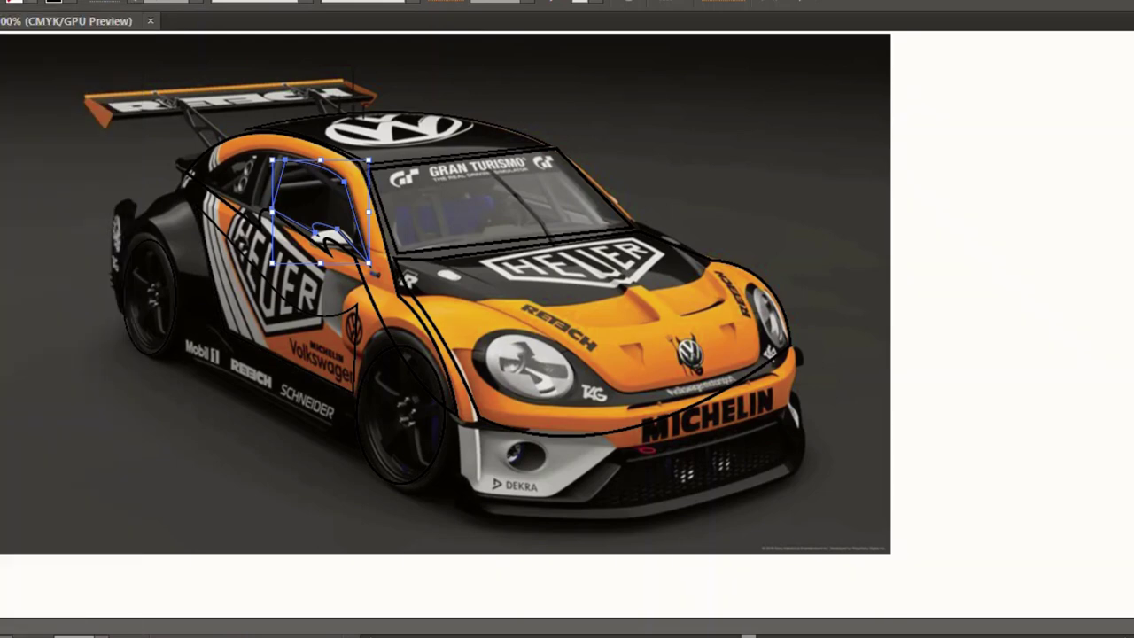
left_click(30, 1)
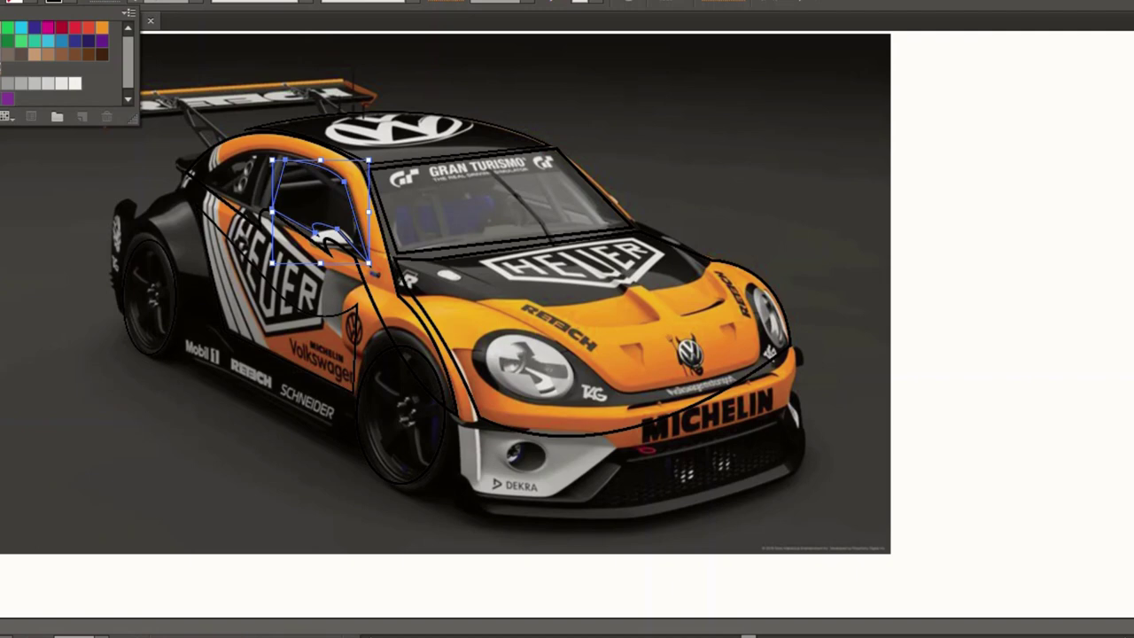
key("Escape")
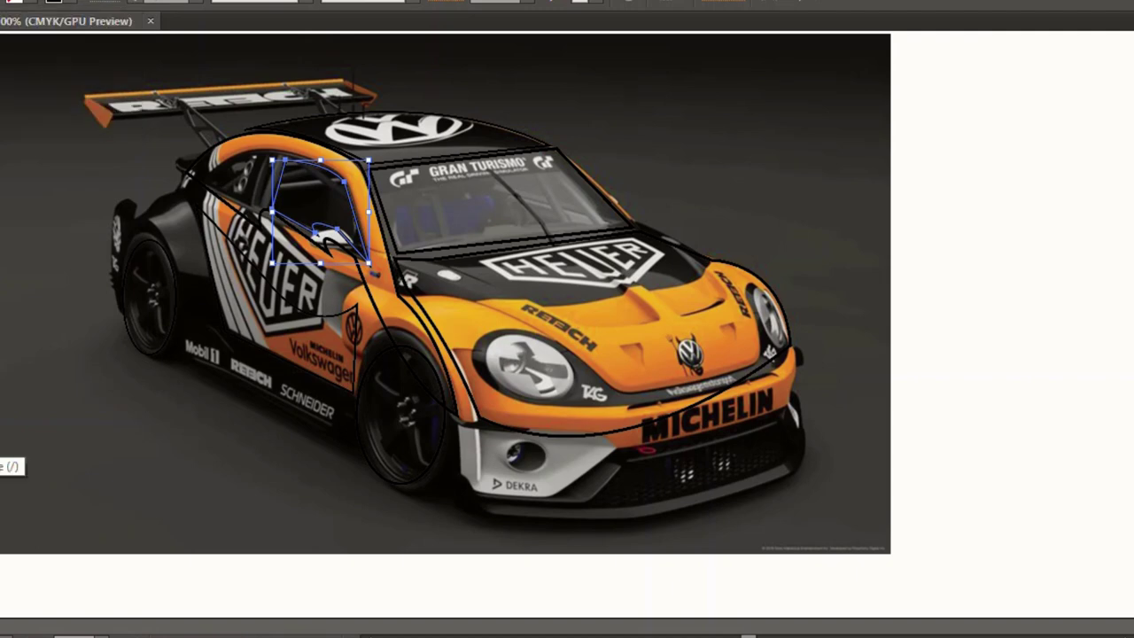
key("F6")
Fill the side window with pure red FF0000.
key("d")
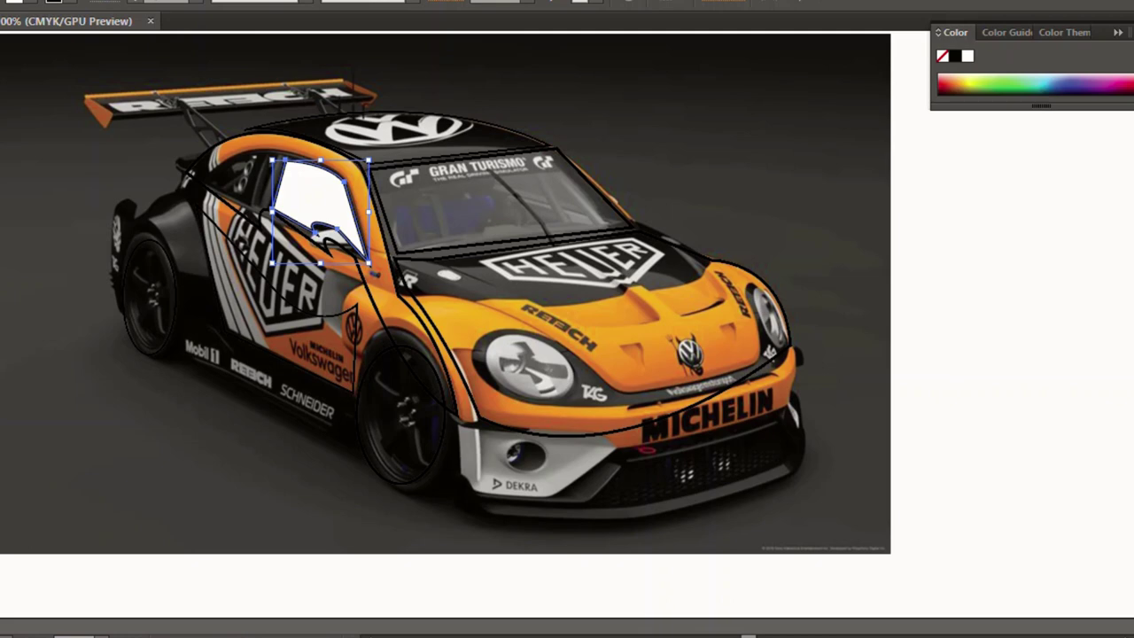
left_click(23, 2)
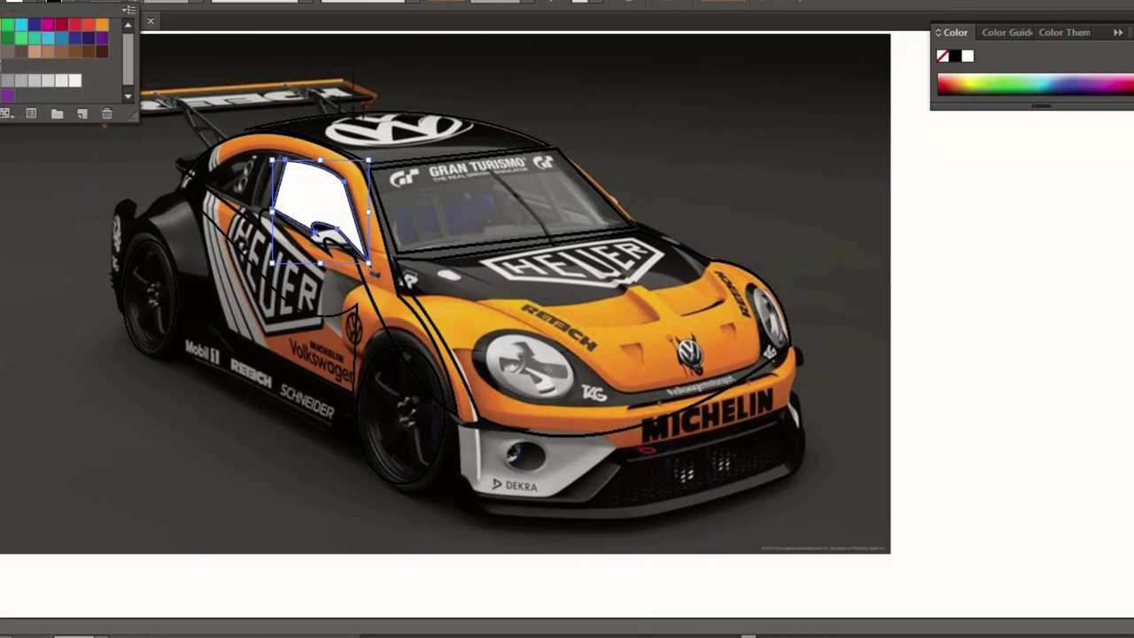
left_click(944, 88)
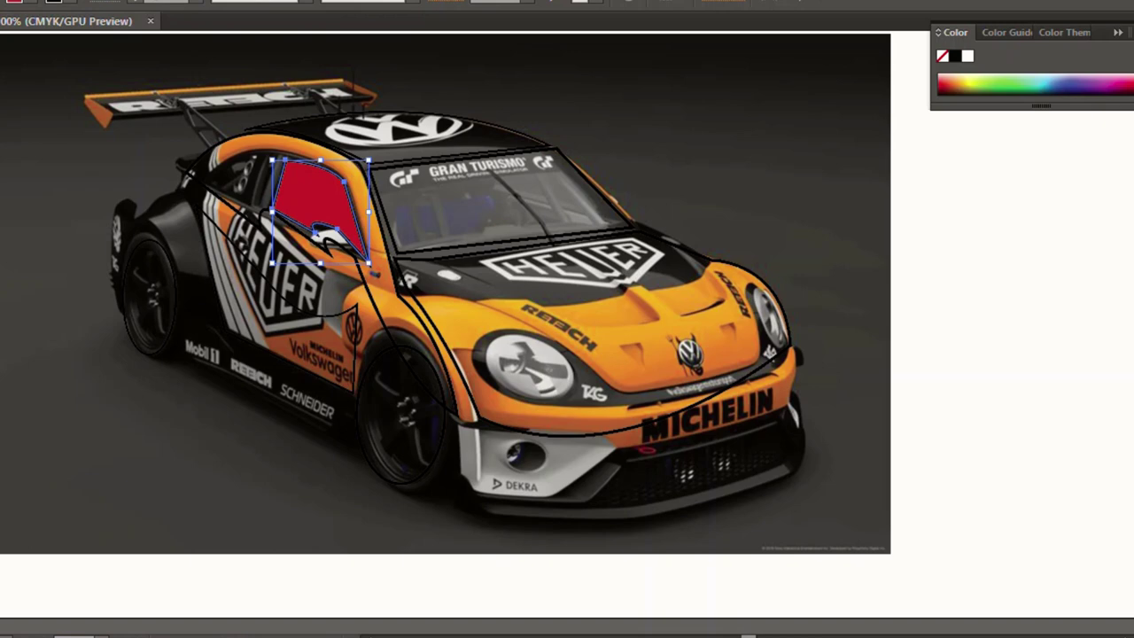
key("ctrl+z")
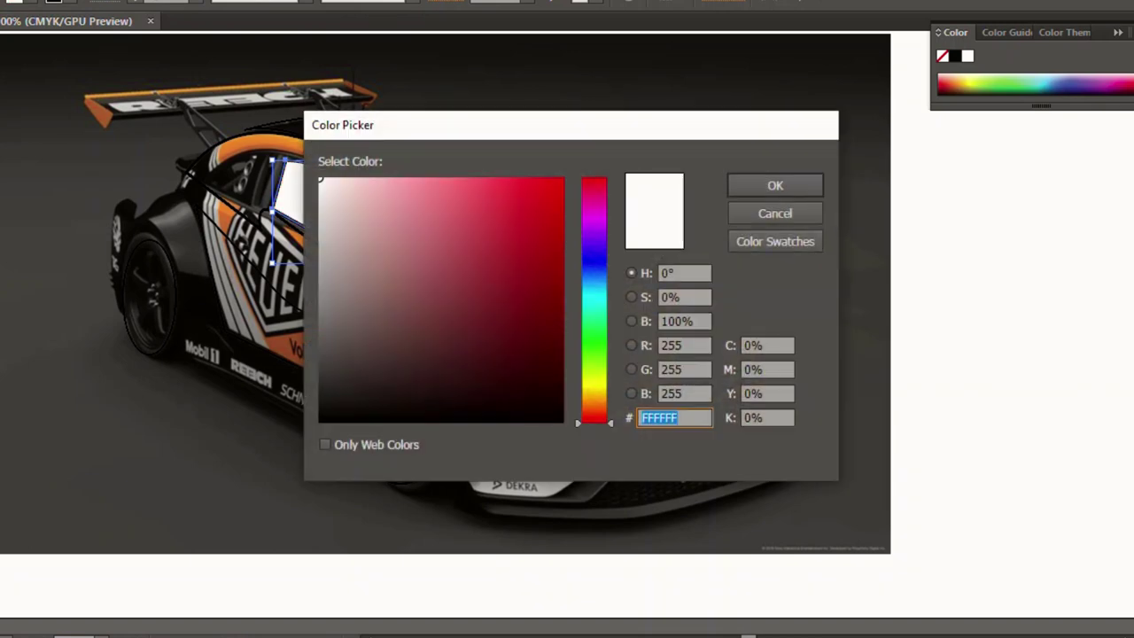
type("FF0000")
key("Return")
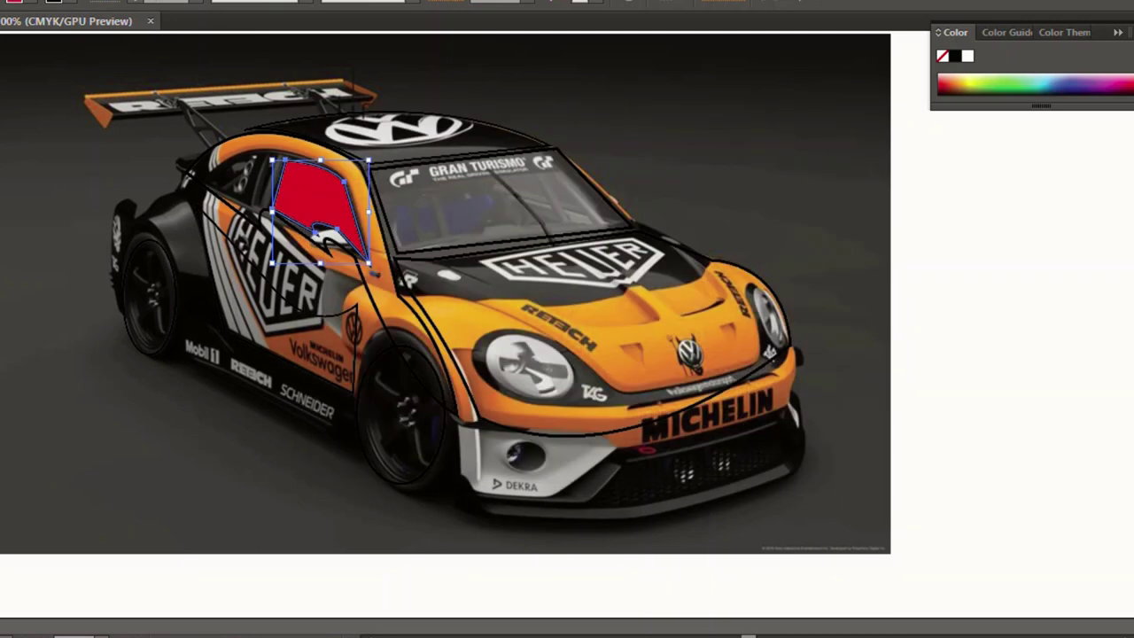
key("ctrl+shift+a")
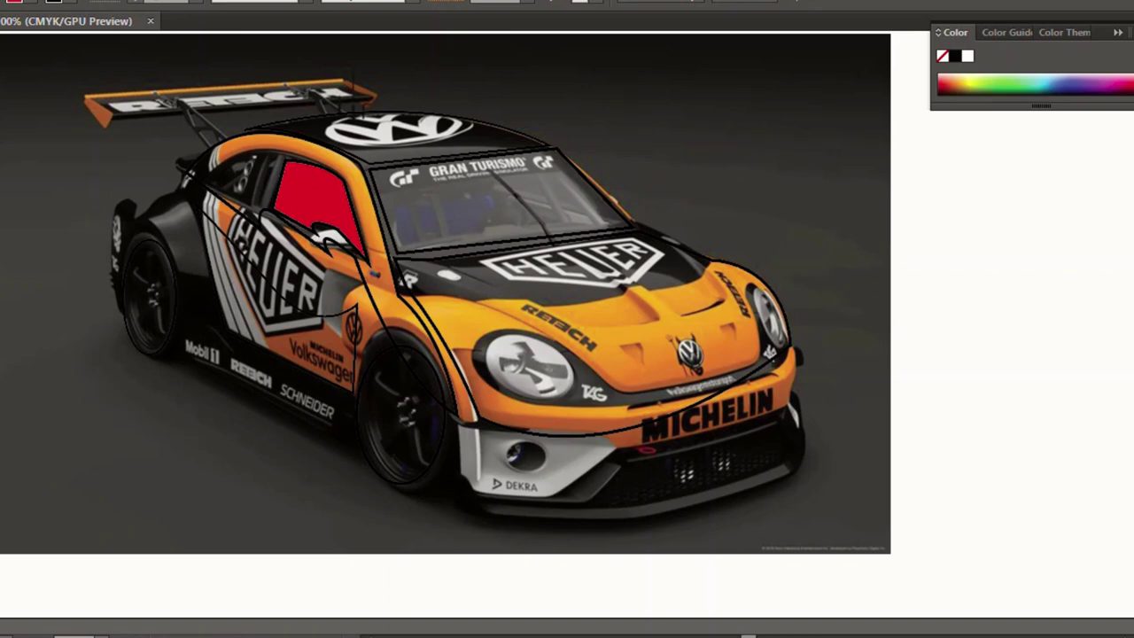
Apply the same red fill to the hood, windshield and side panel.
left_click(592, 433)
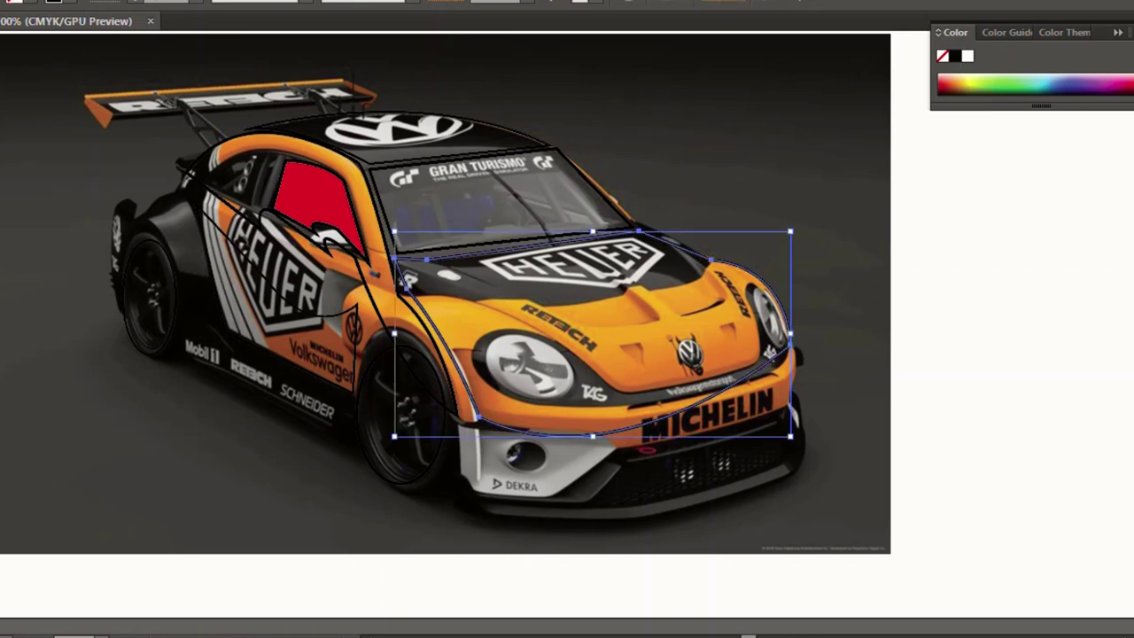
key("comma")
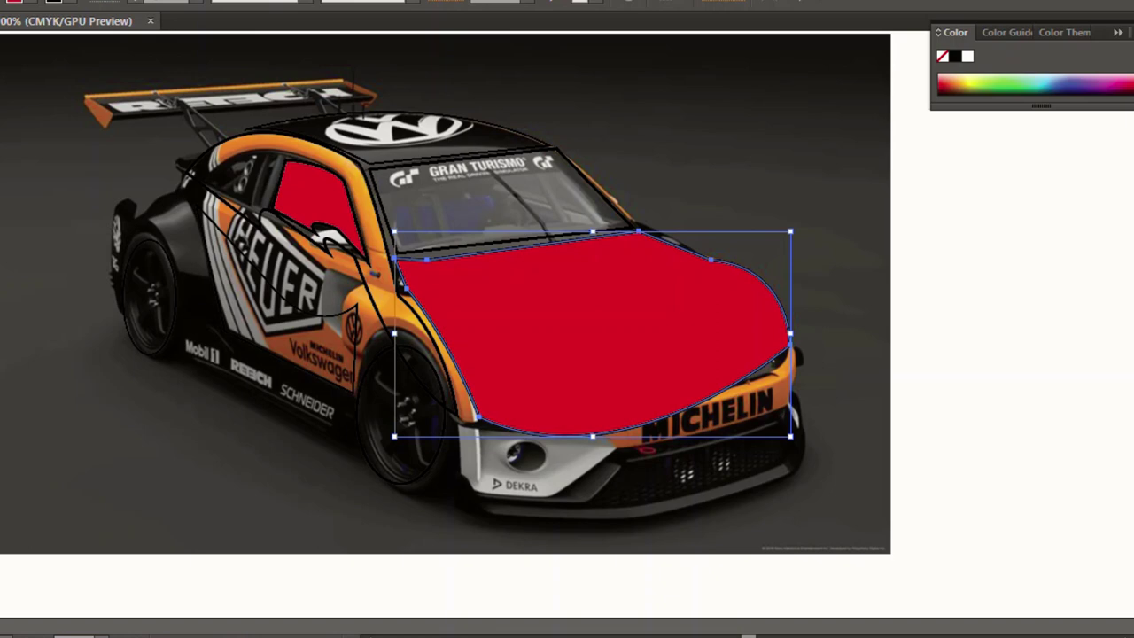
left_click(532, 239)
key("comma")
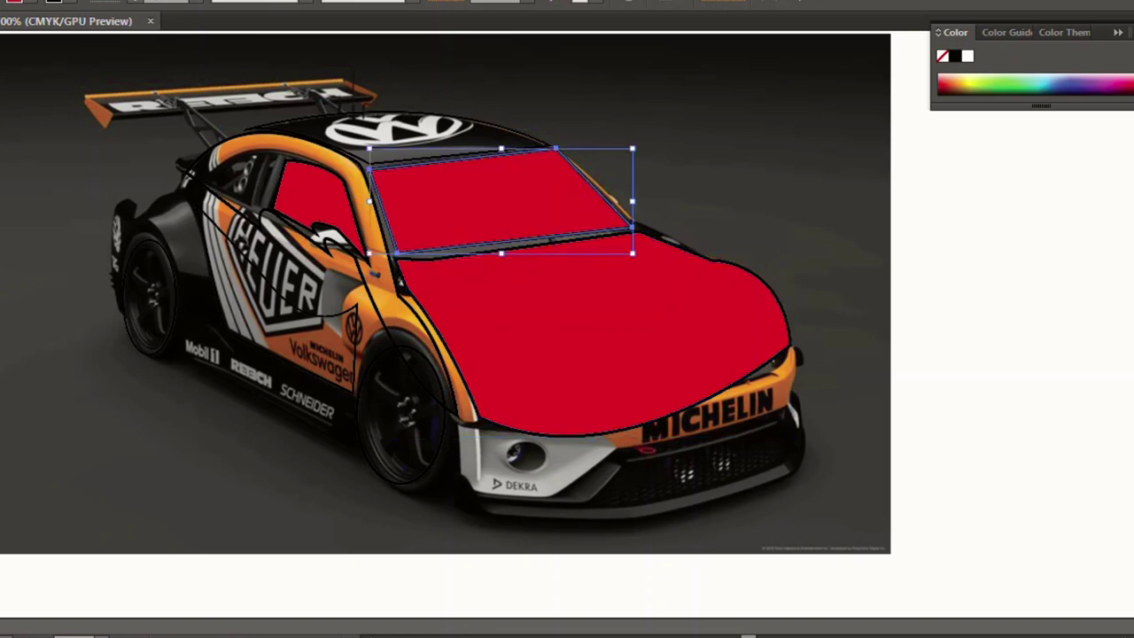
left_click(355, 354)
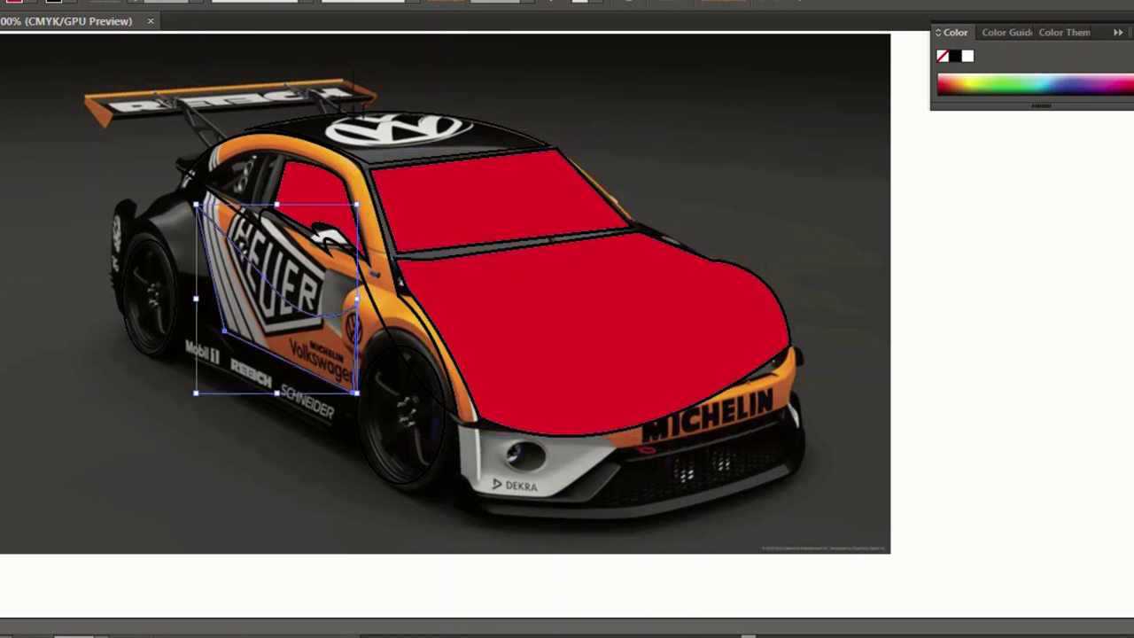
key("comma")
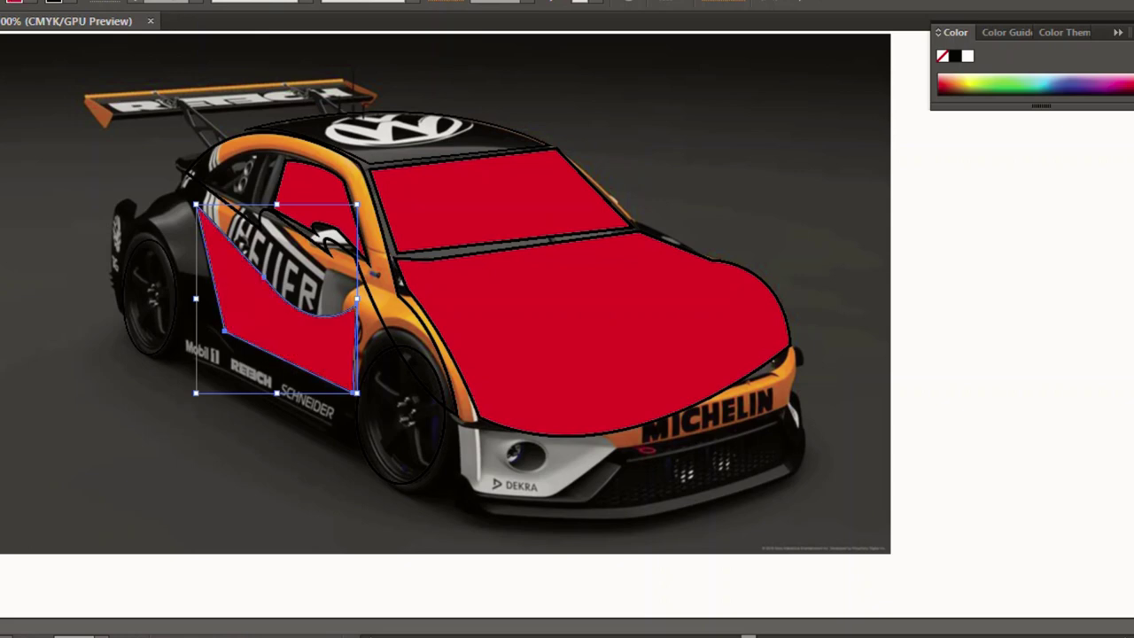
key("ctrl+shift+a")
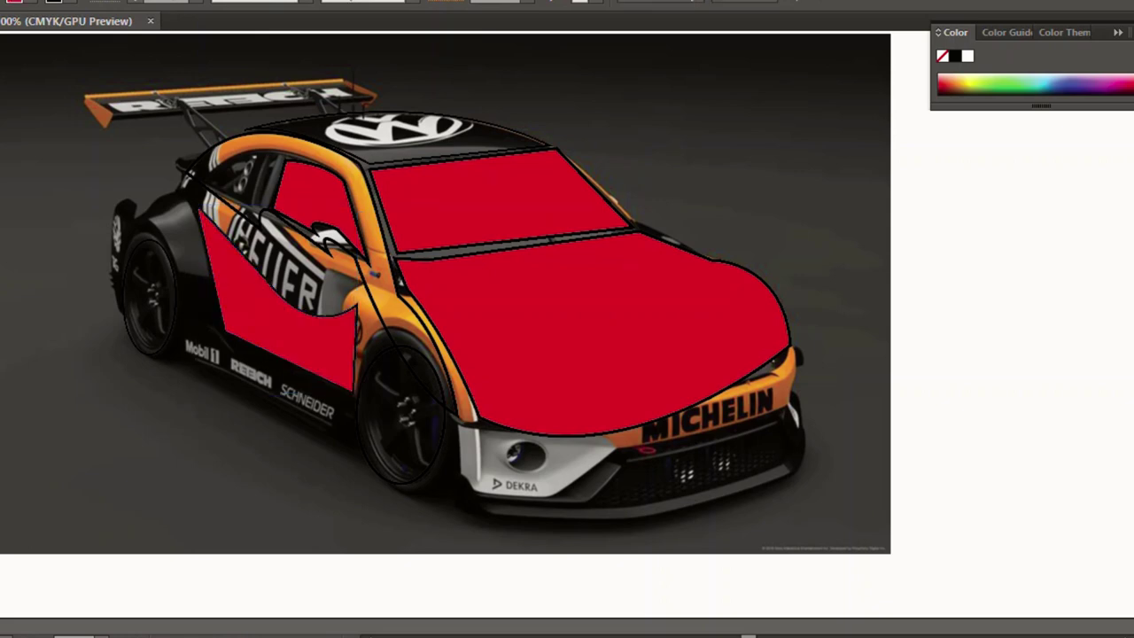
Draw black-filled ellipses over the rear and front wheels.
left_click_drag(122, 239, 176, 355)
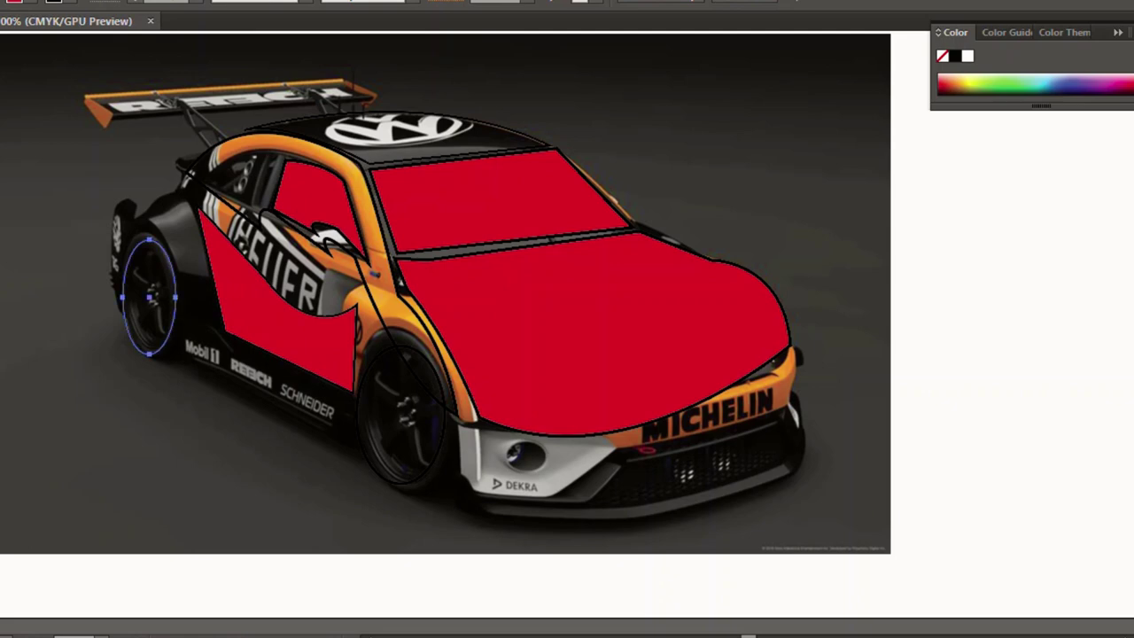
key("comma")
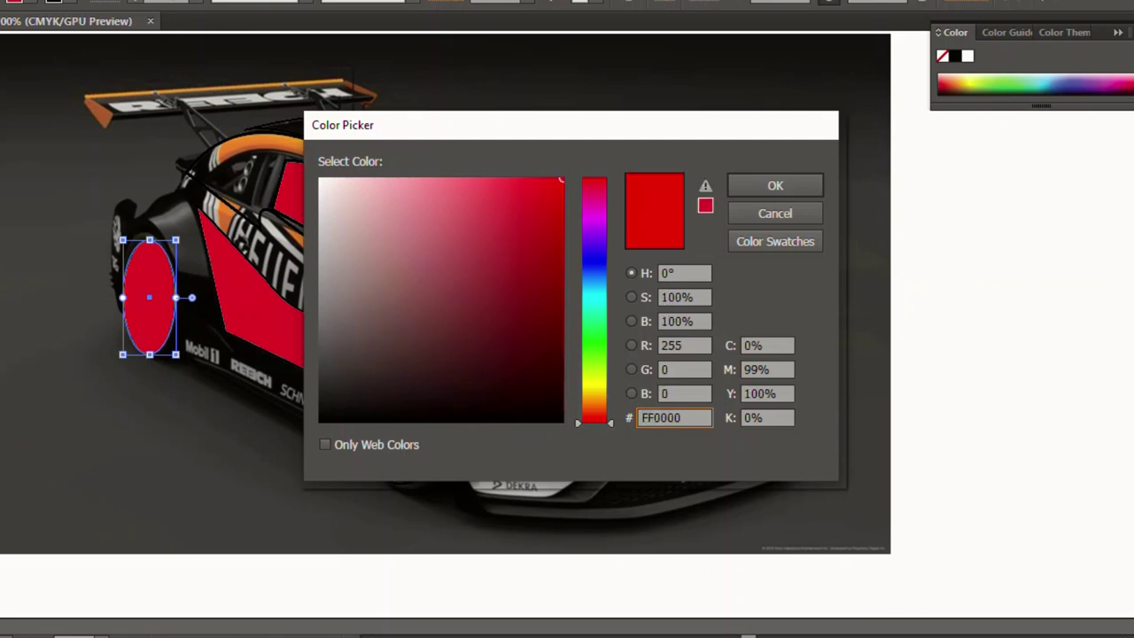
left_click_drag(476, 405, 482, 420)
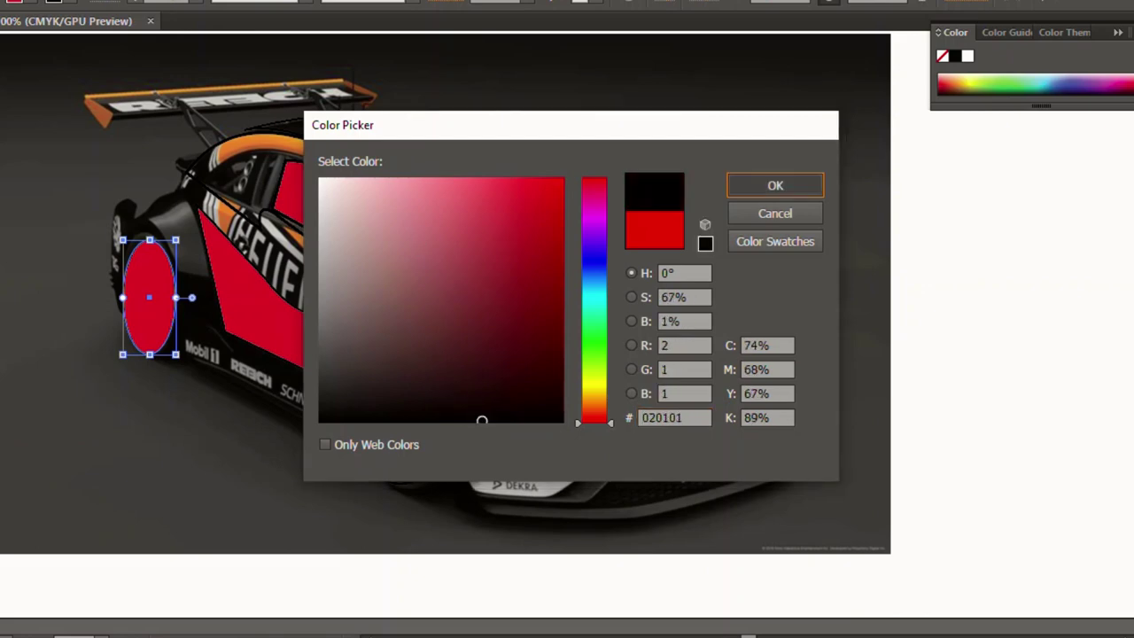
left_click(775, 186)
key("ctrl+shift+a")
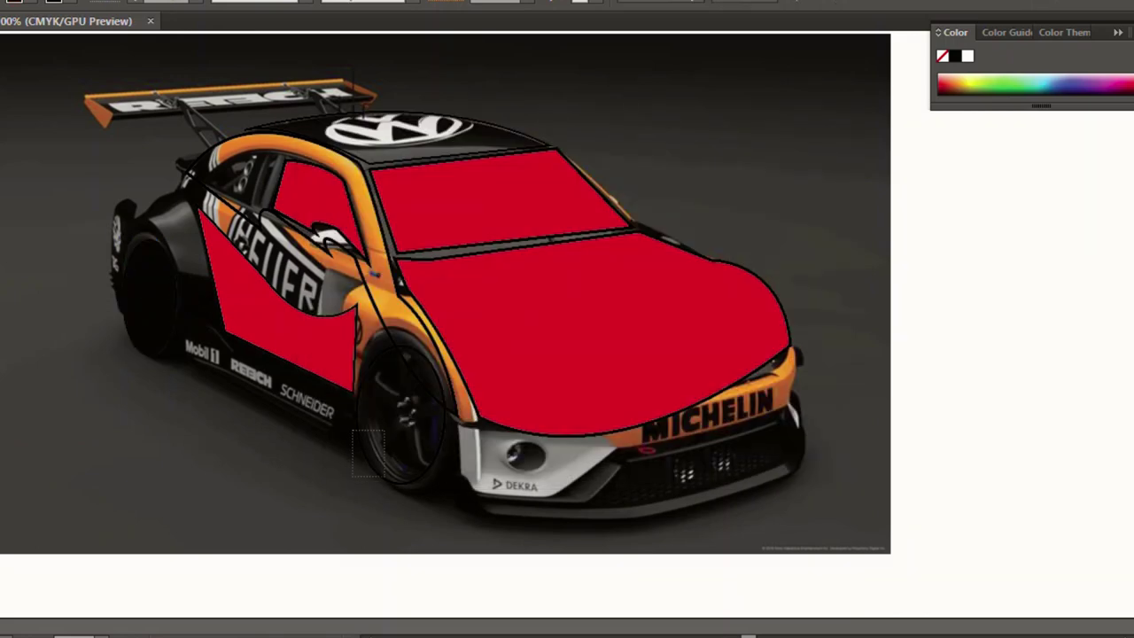
left_click_drag(356, 346, 445, 483)
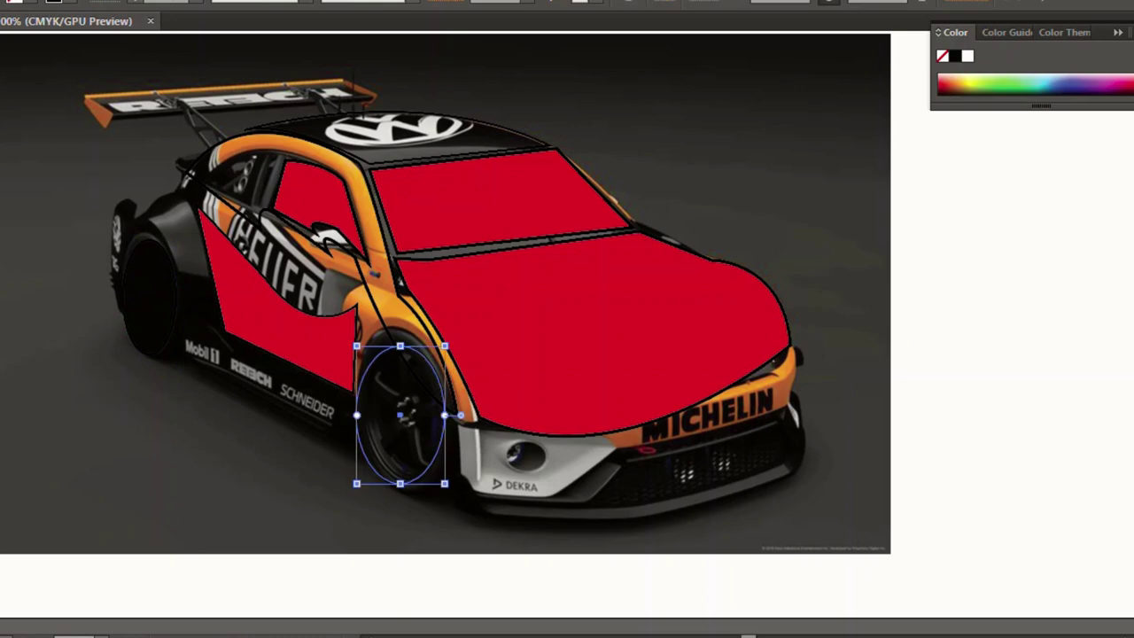
key("shift+x")
key("ctrl+shift+a")
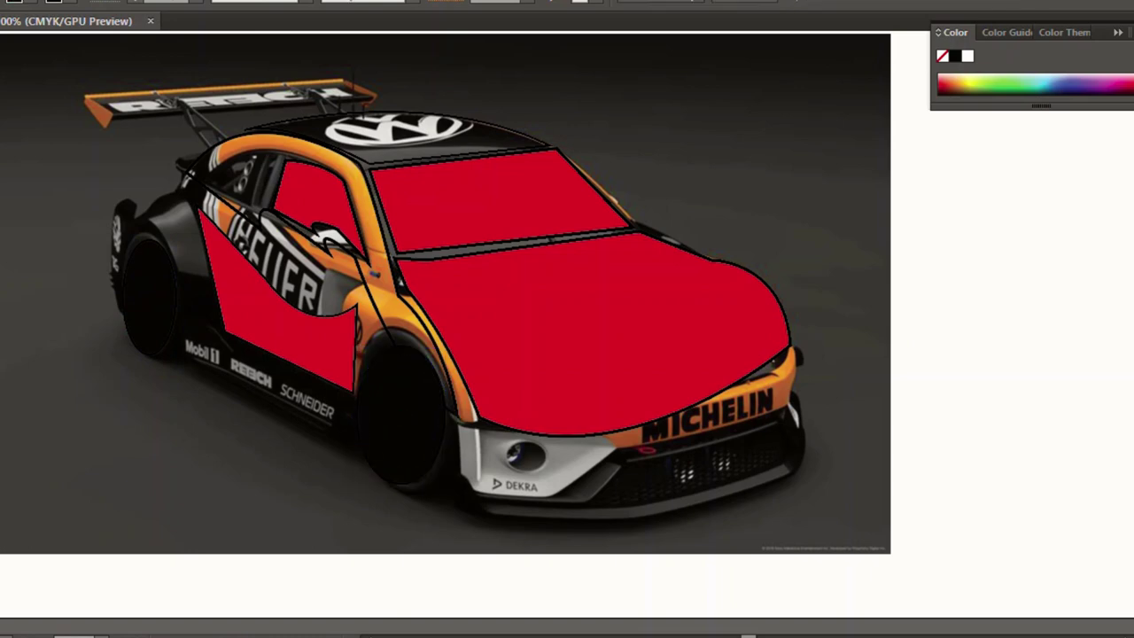
Fill the stripe around the side window black and pick near-black 070102 for the hood.
left_click(380, 292)
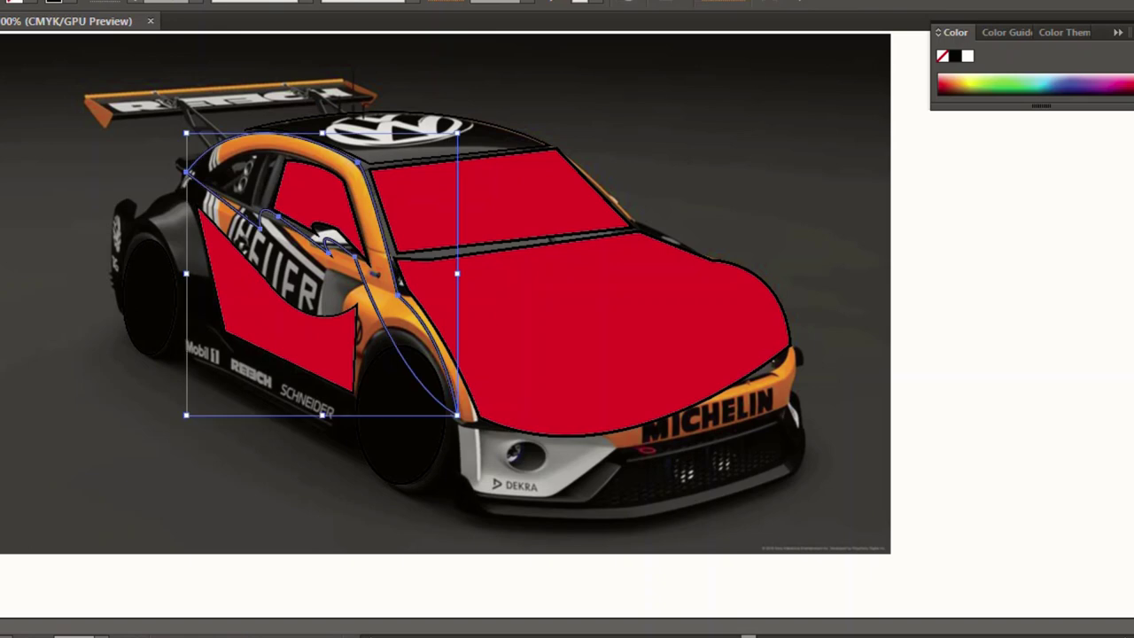
key("shift+x")
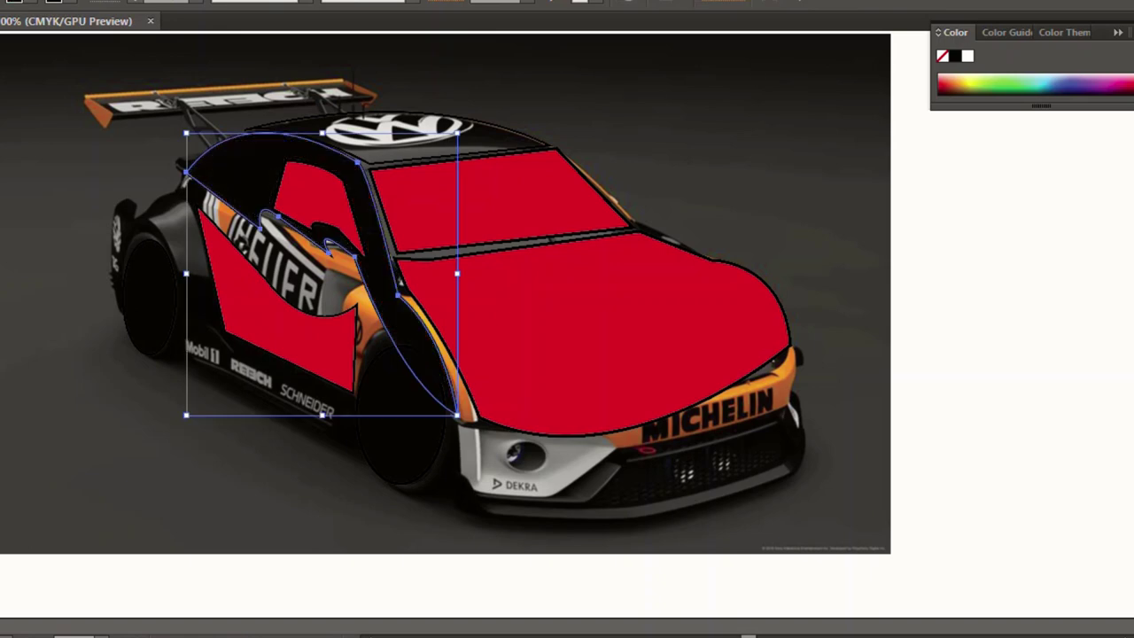
key("ctrl+shift+a")
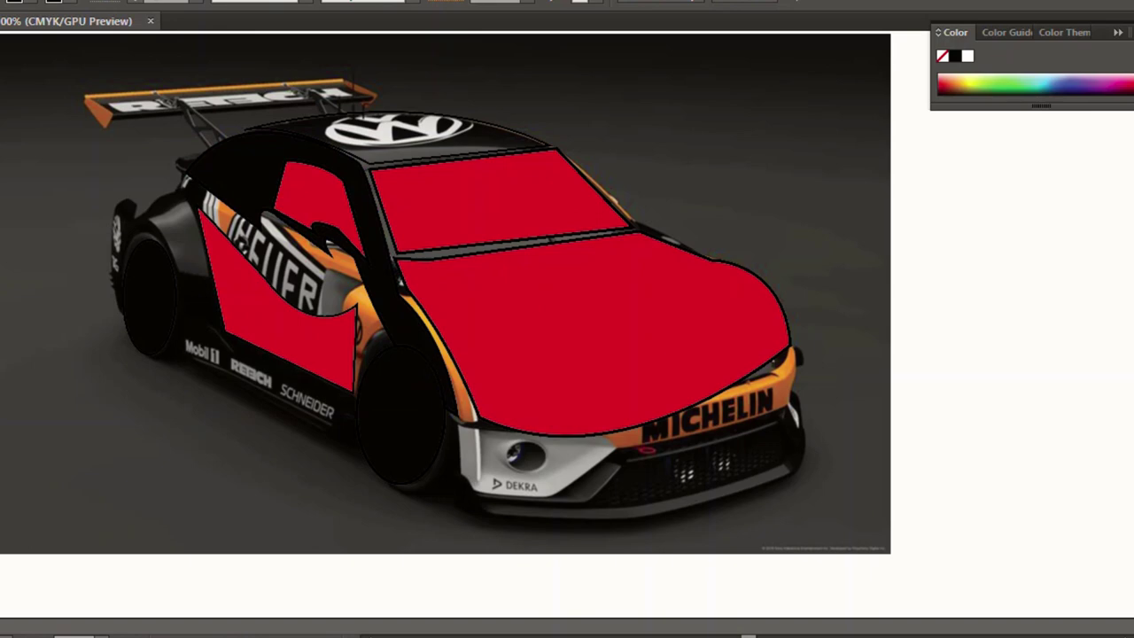
left_click(591, 336)
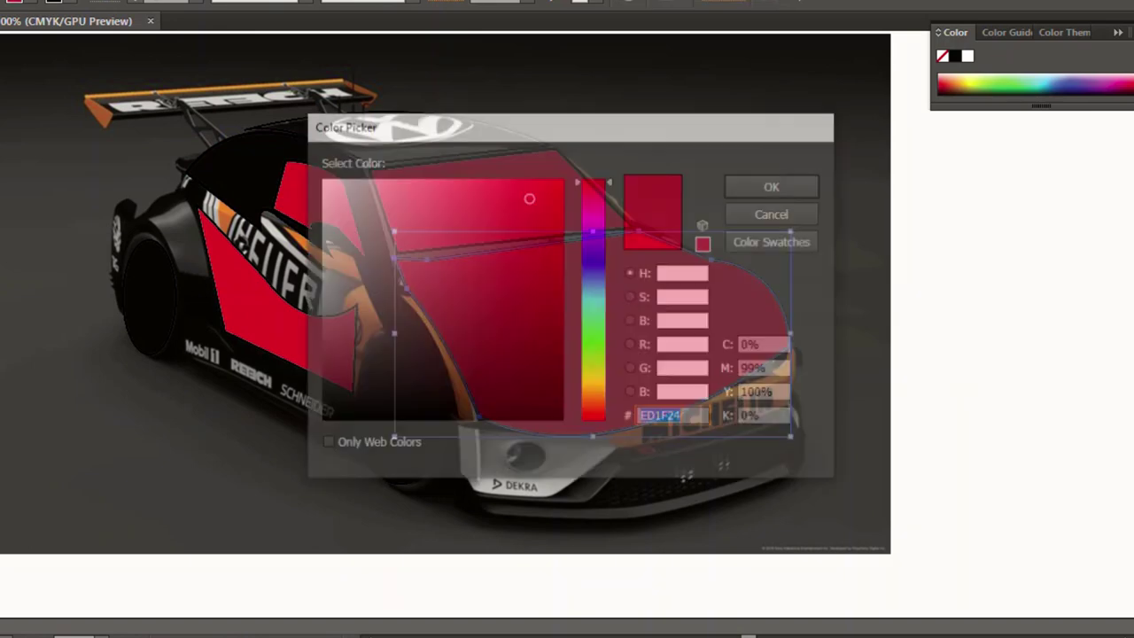
left_click_drag(484, 254, 515, 415)
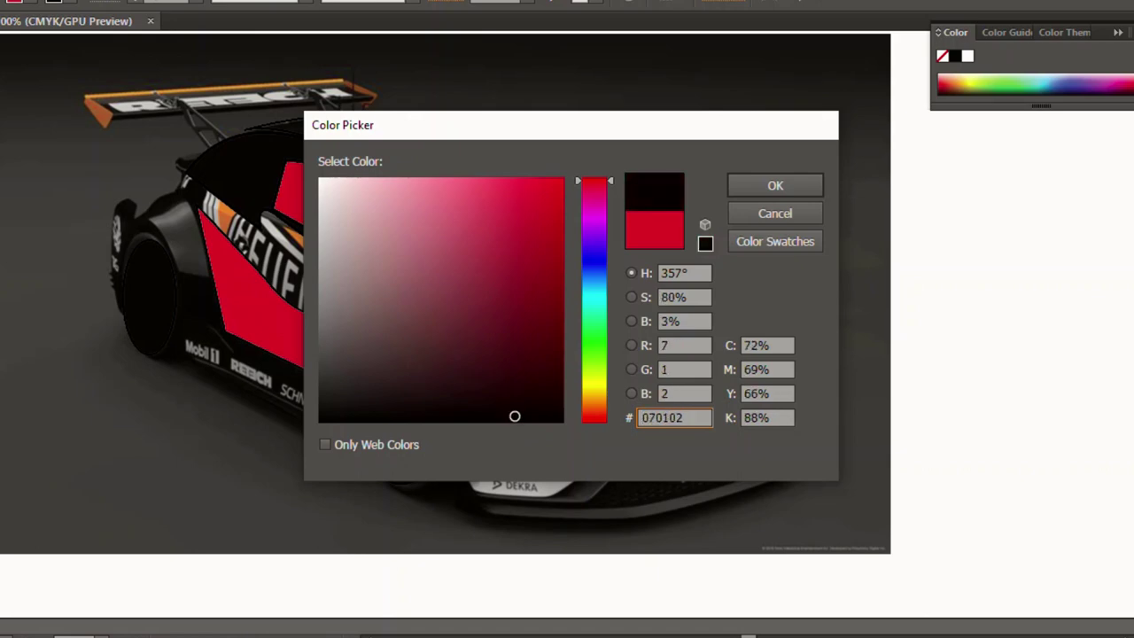
Confirm near-black for the hood and fill the windshield pure black.
left_click(775, 185)
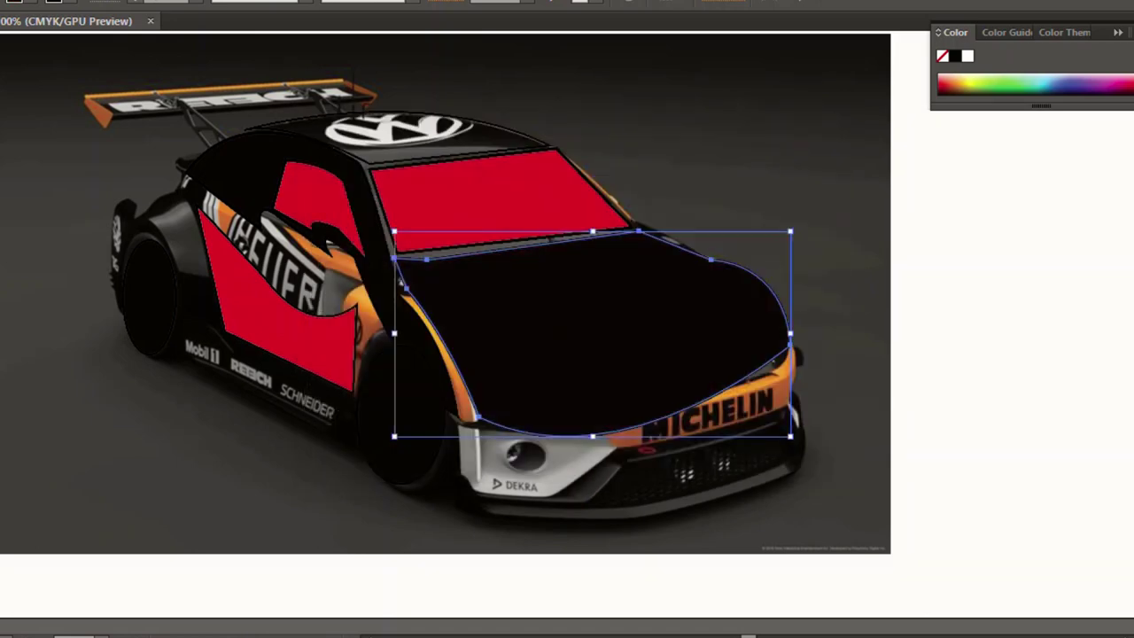
left_click(500, 199)
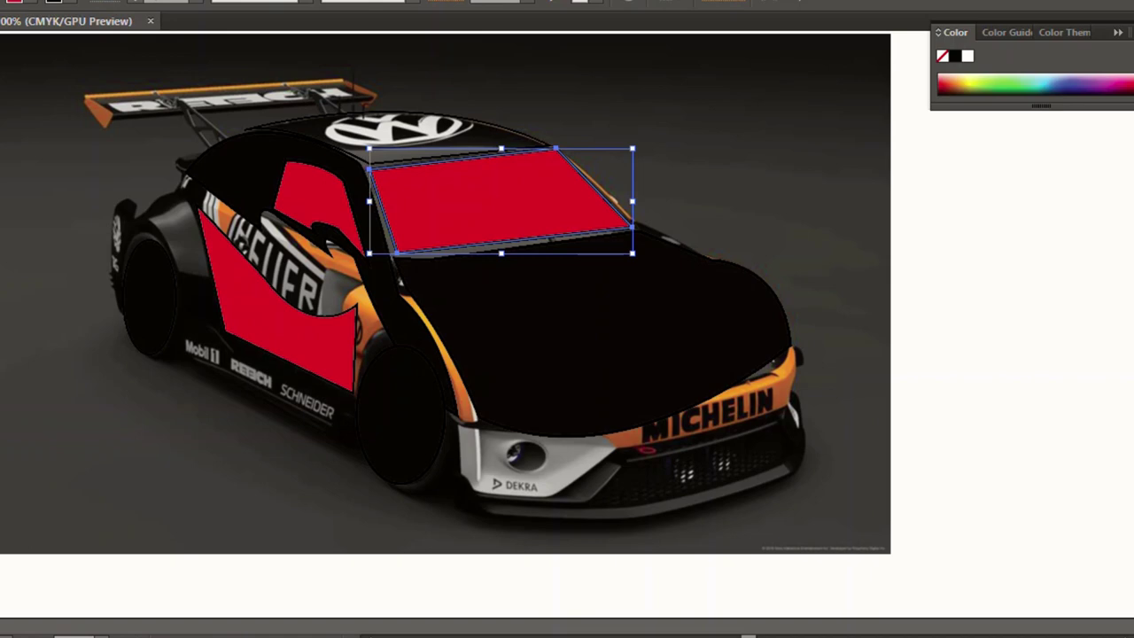
left_click_drag(475, 387, 508, 422)
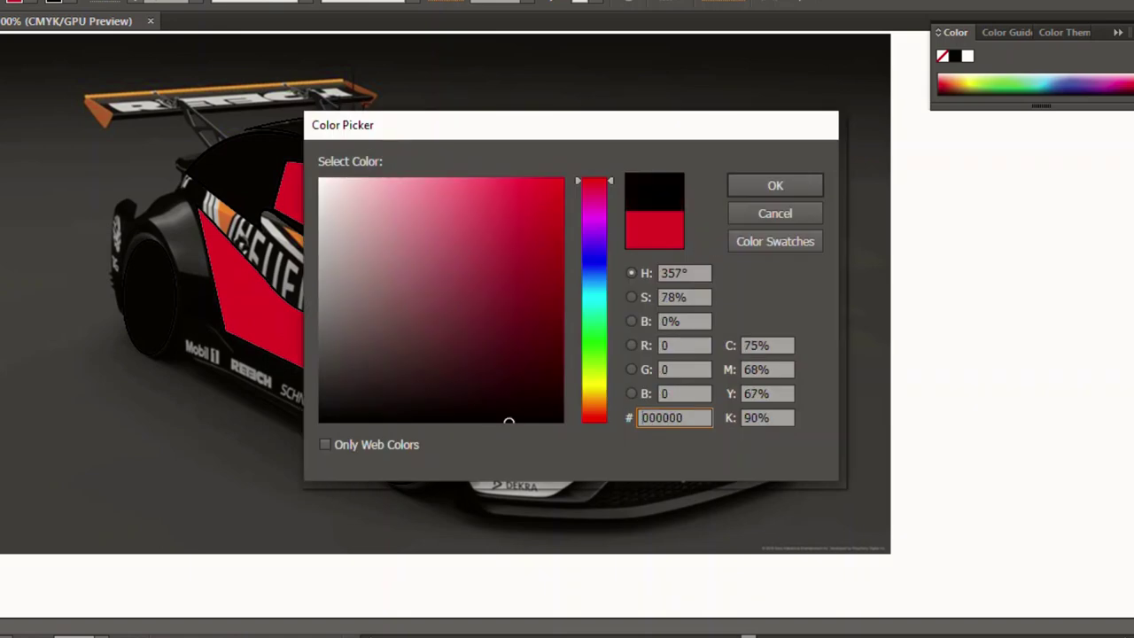
left_click(775, 185)
key("ctrl+shift+a")
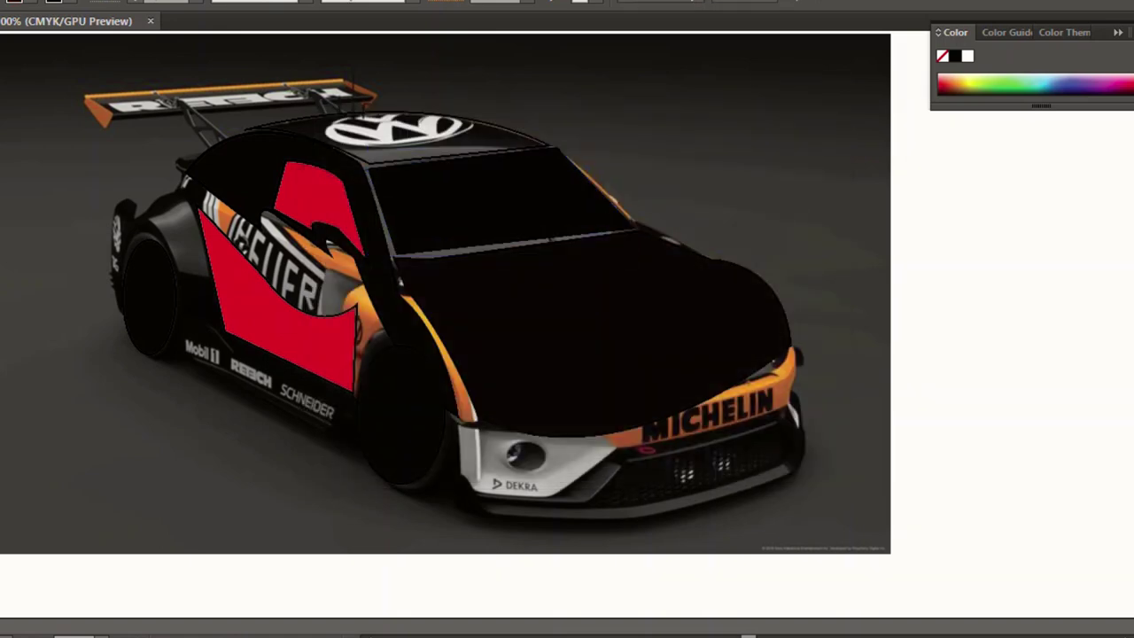
left_click(496, 310)
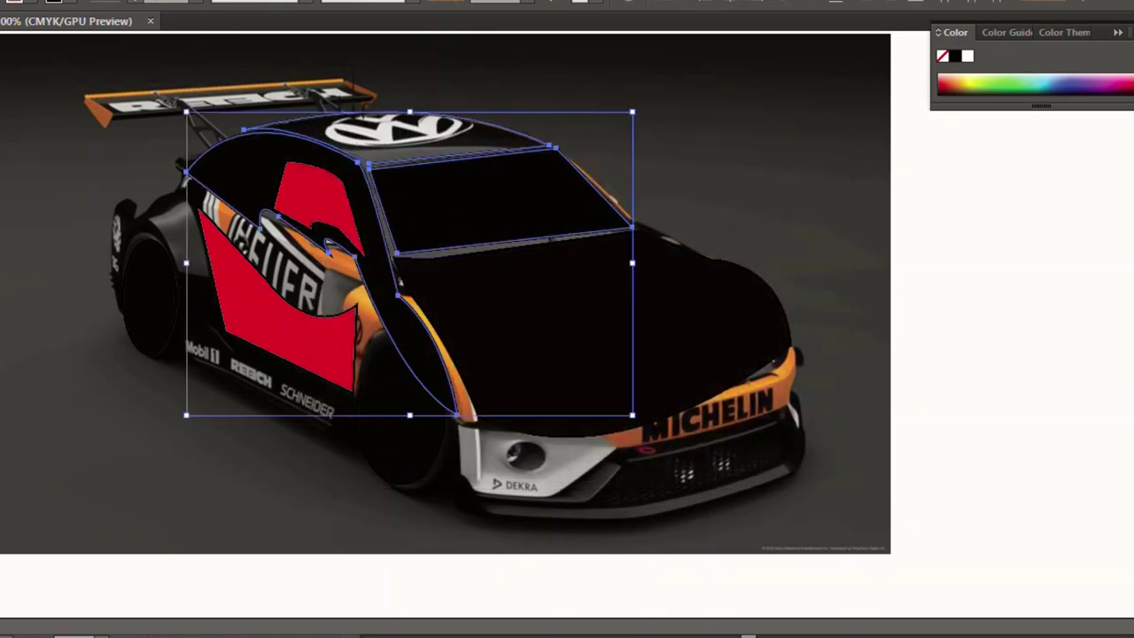
key("ctrl+shift+a")
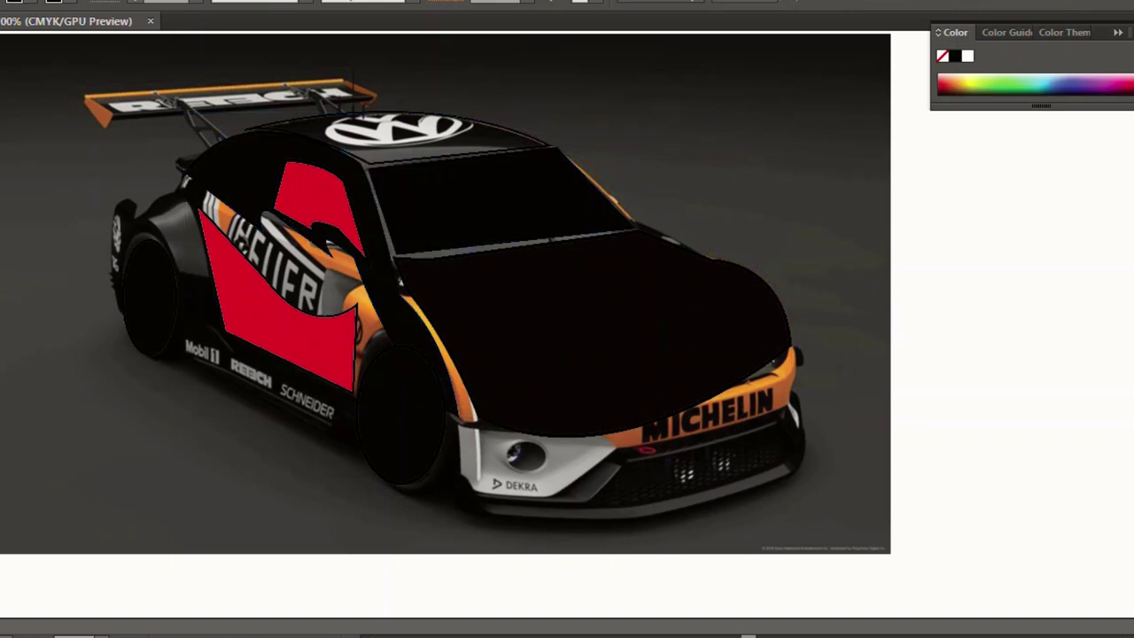
Fill the roof shape and the lower side panel black (020202).
left_click(430, 119)
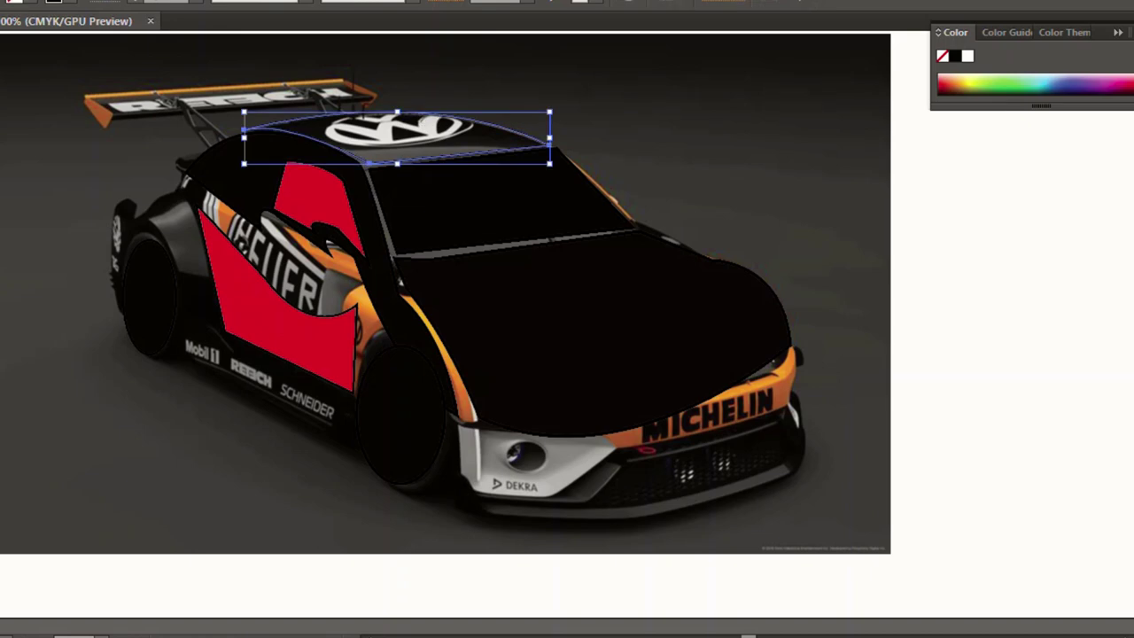
key("ctrl+shift+bracketright")
key("ctrl+shift+a")
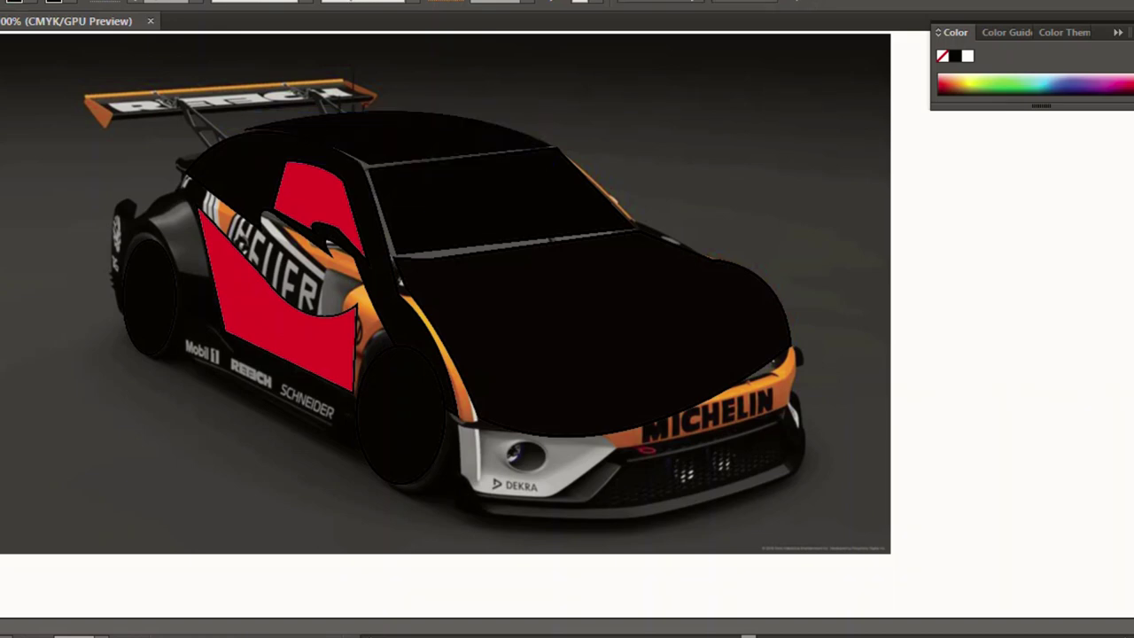
left_click(284, 292)
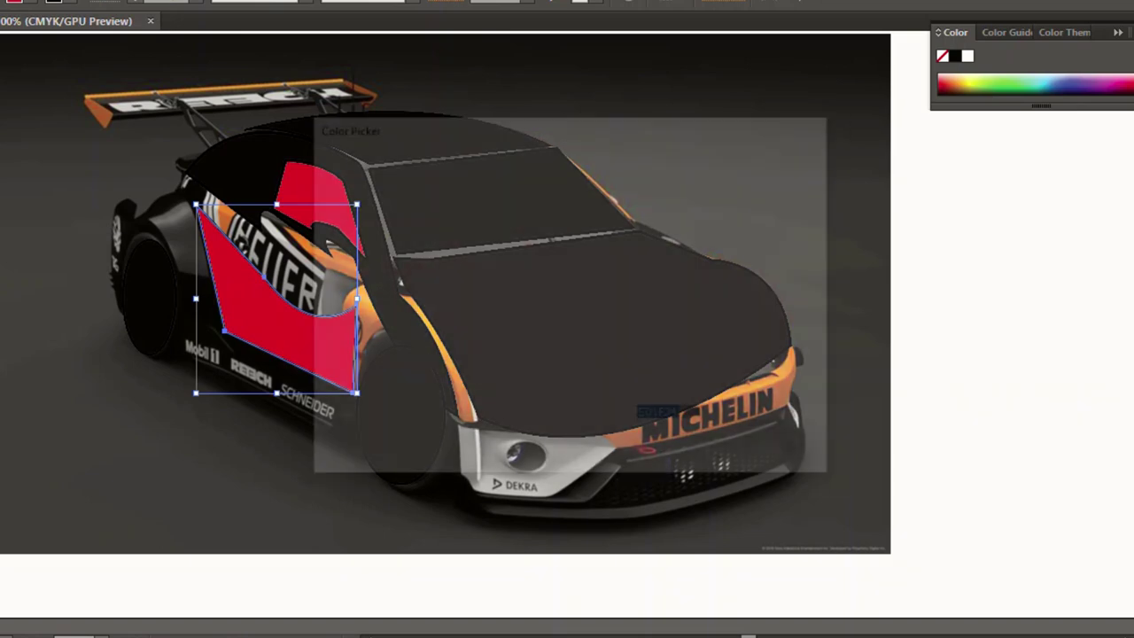
type("020202")
key("Return")
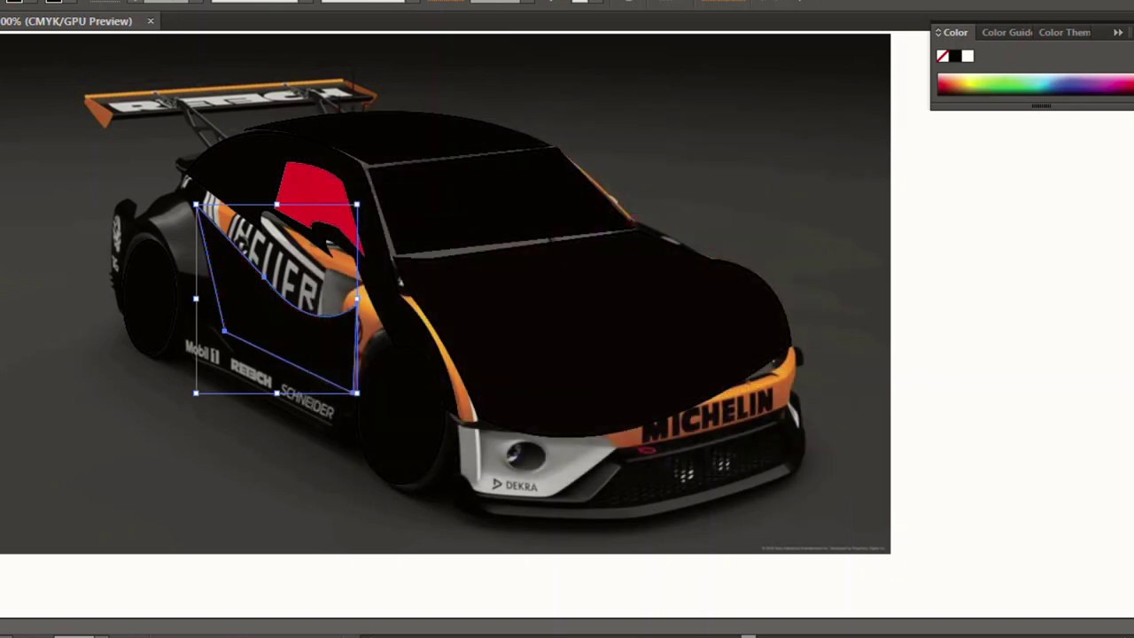
key("ctrl+shift+a")
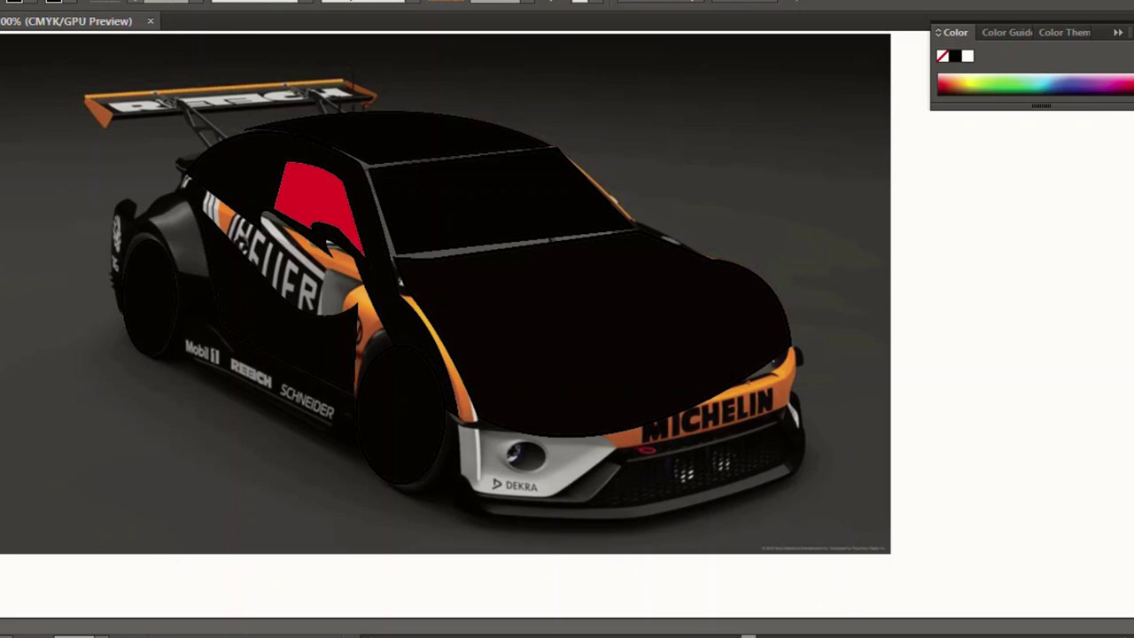
Trace the rear quarter window as a closed shape with a curved top edge.
left_click(211, 170)
left_click_drag(276, 159, 320, 175)
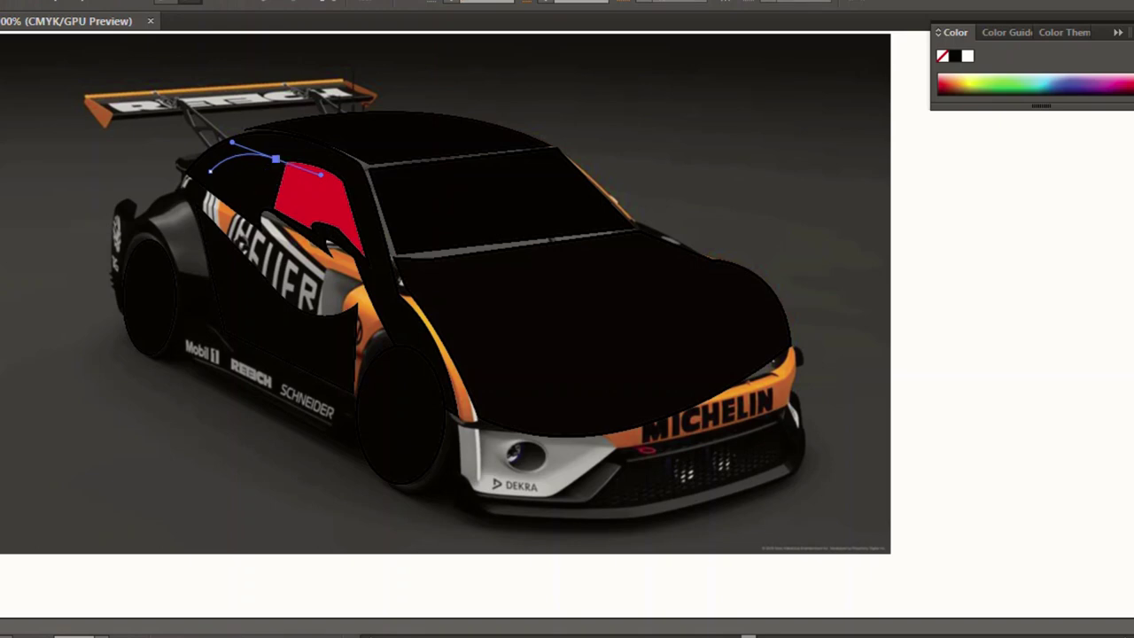
left_click(277, 160)
left_click(255, 205)
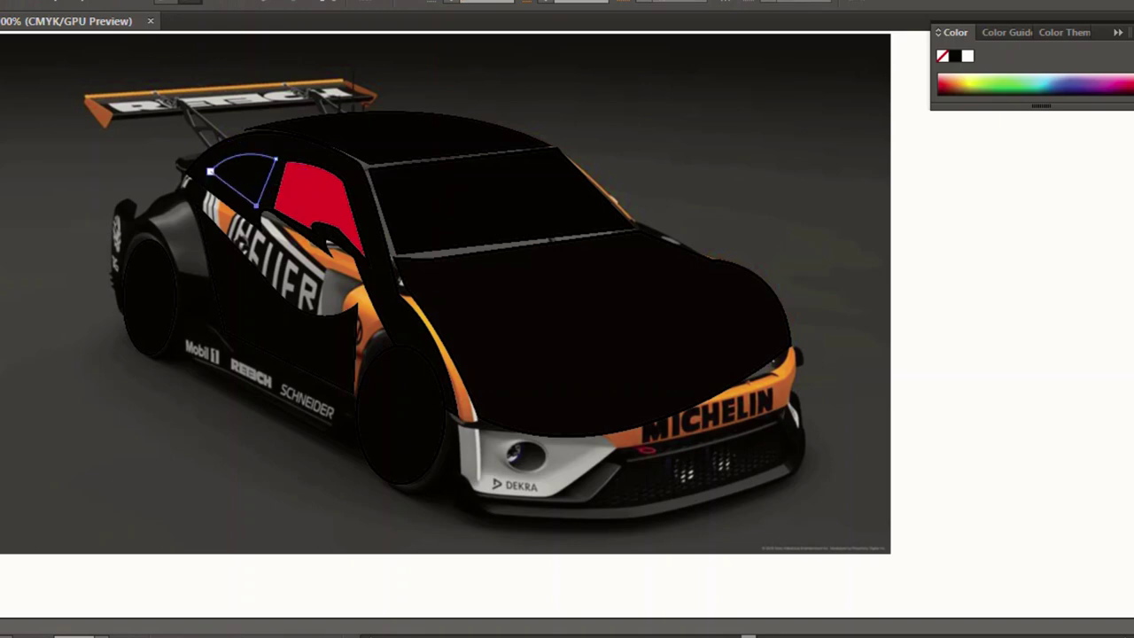
left_click(210, 170)
Fill the rear quarter window red with FC0619 and deselect it.
type("FC0619")
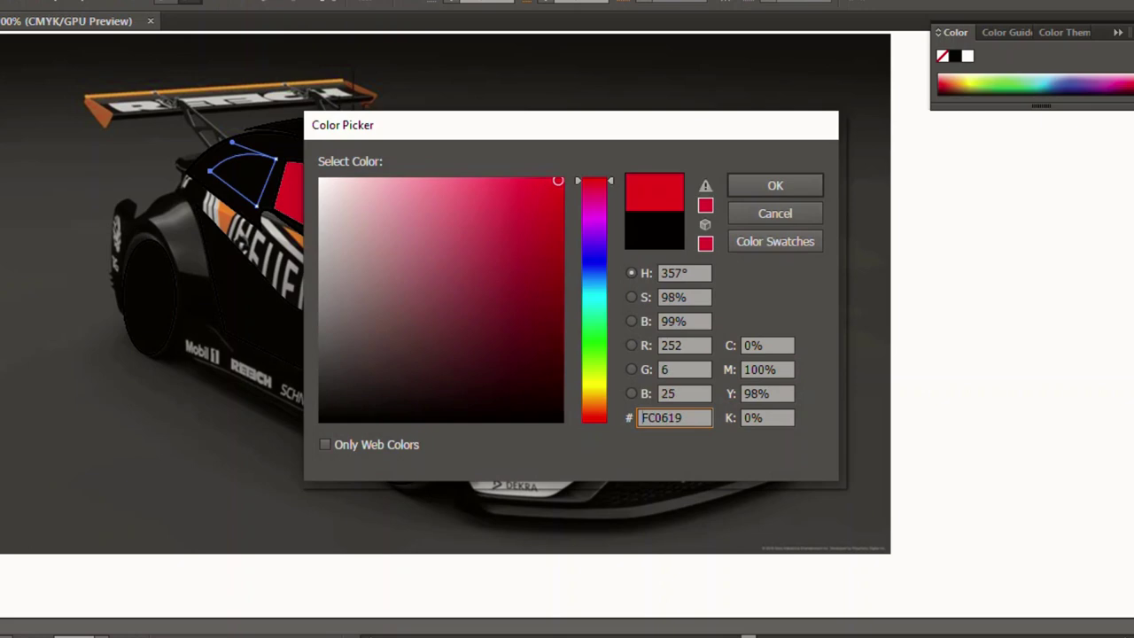
key("Return")
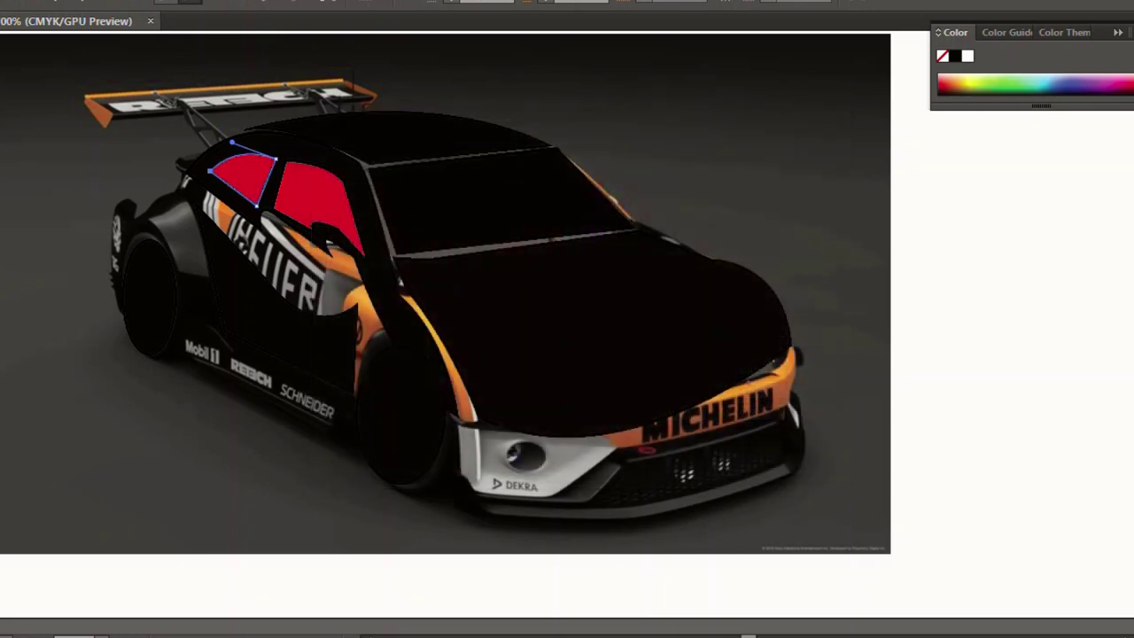
key("v")
key("ctrl+shift+a")
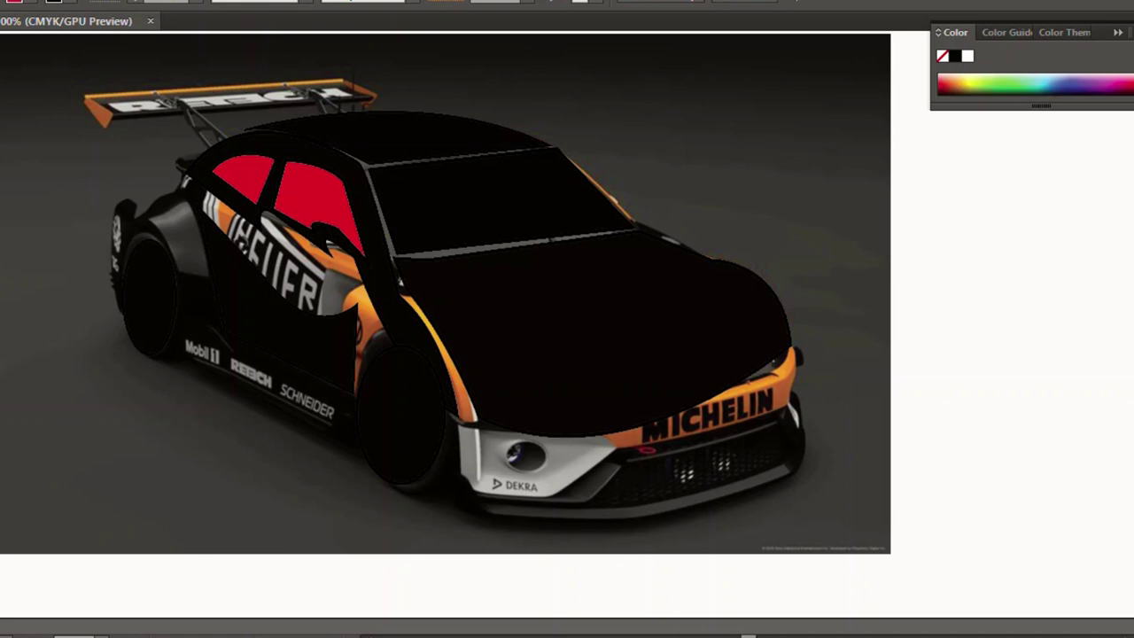
left_click(301, 345)
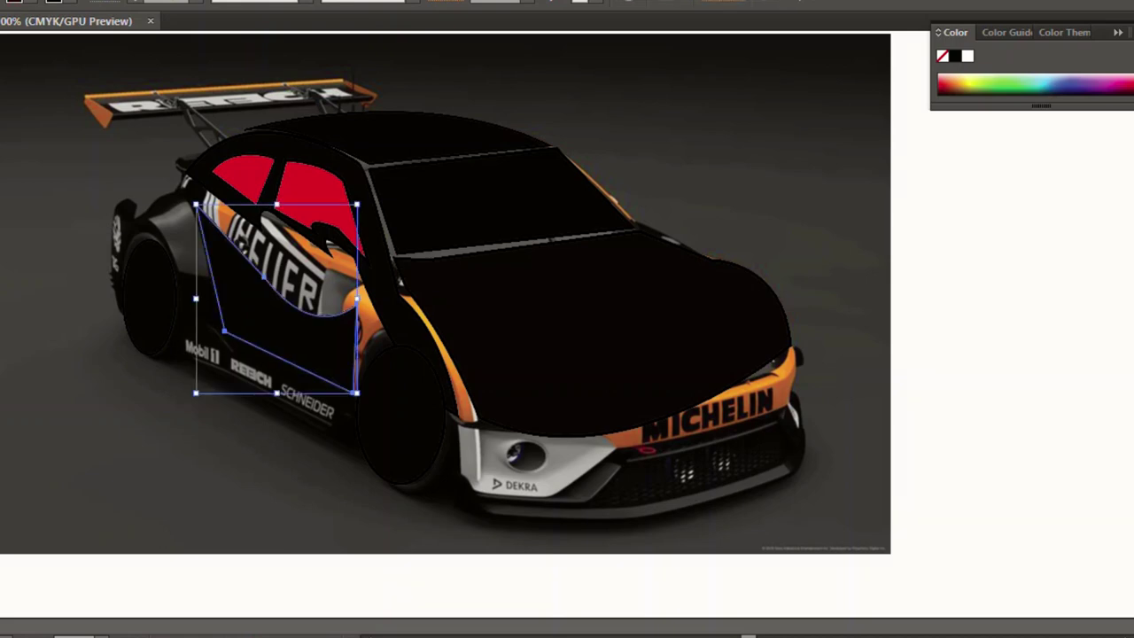